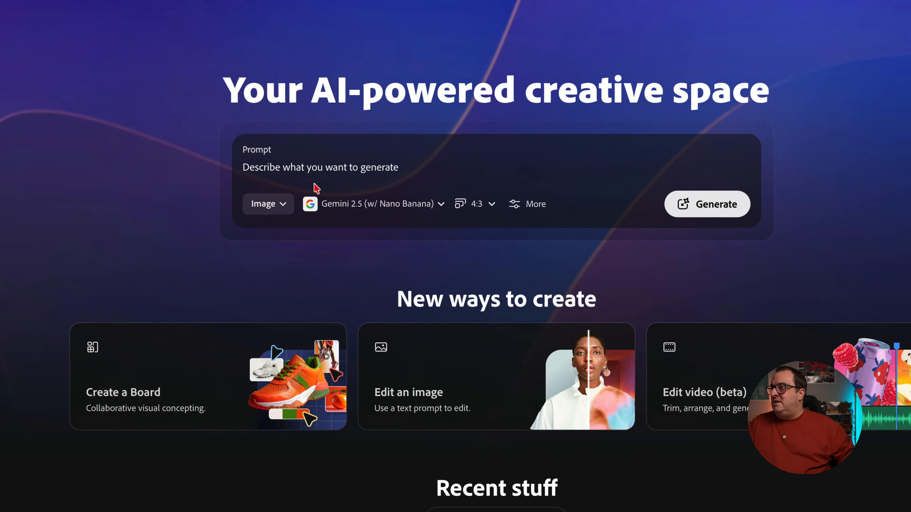
# - Choose Image as the generation type and review the available Adobe and partner image models
pyautogui.click(282, 210)
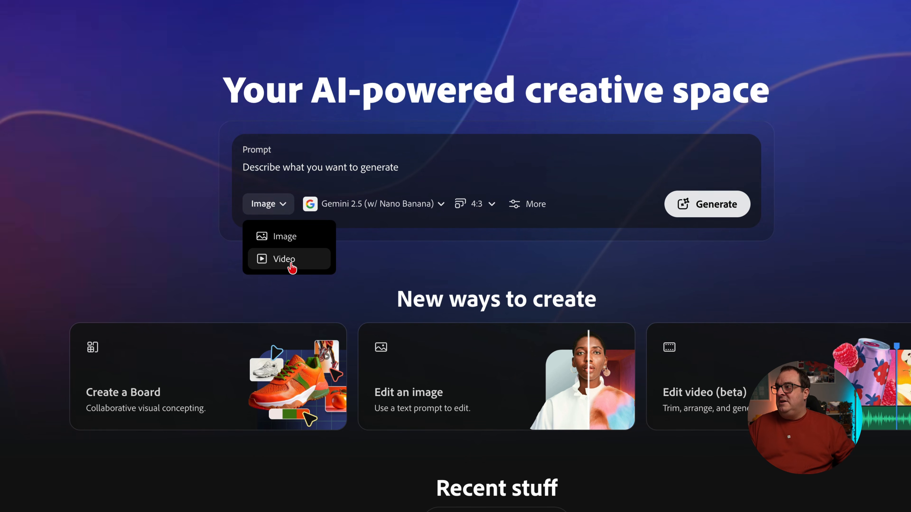
pyautogui.click(284, 236)
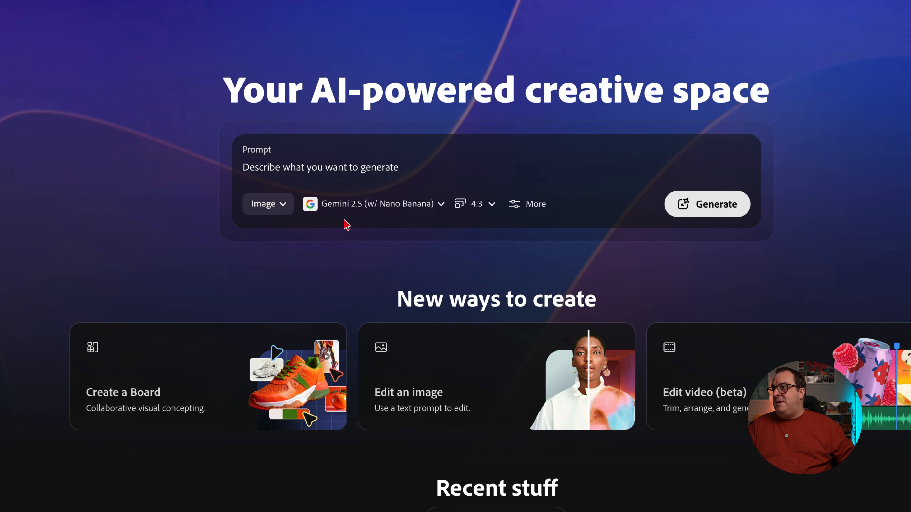
pyautogui.click(371, 208)
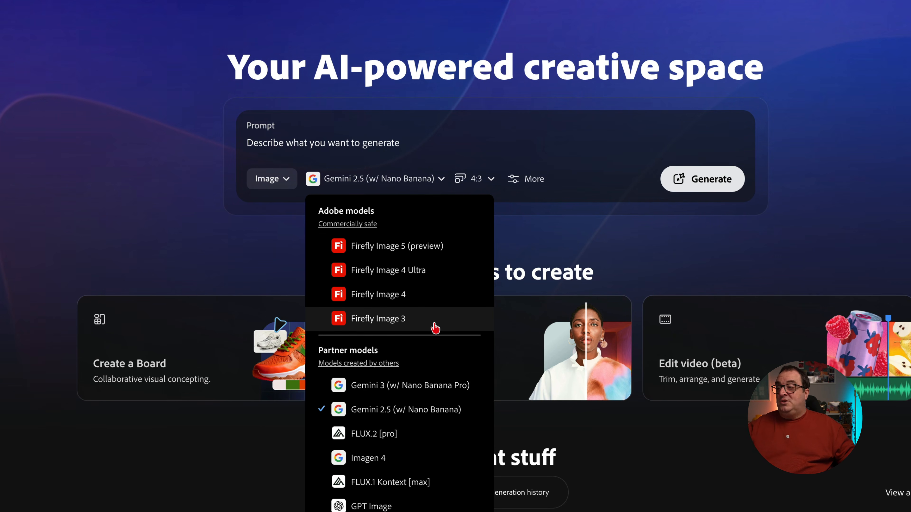
pyautogui.scroll(-5, 461, 287)
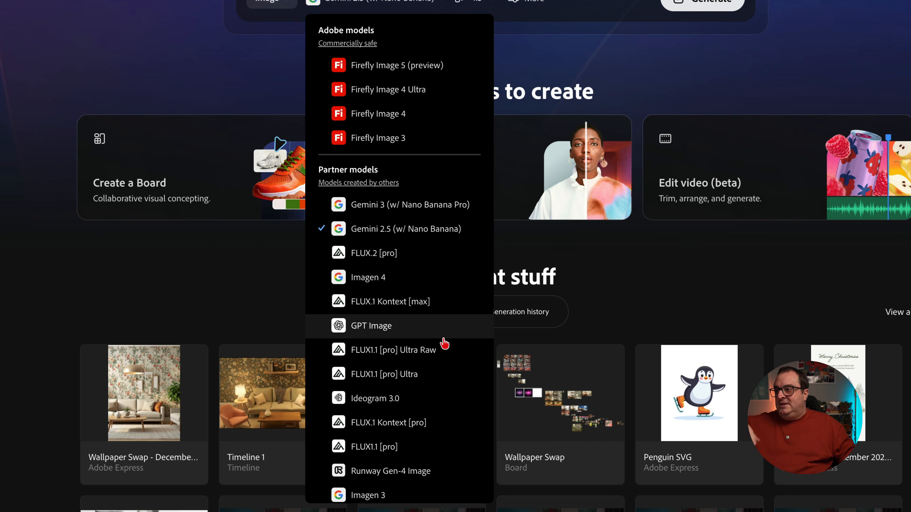
pyautogui.scroll(-1, 428, 406)
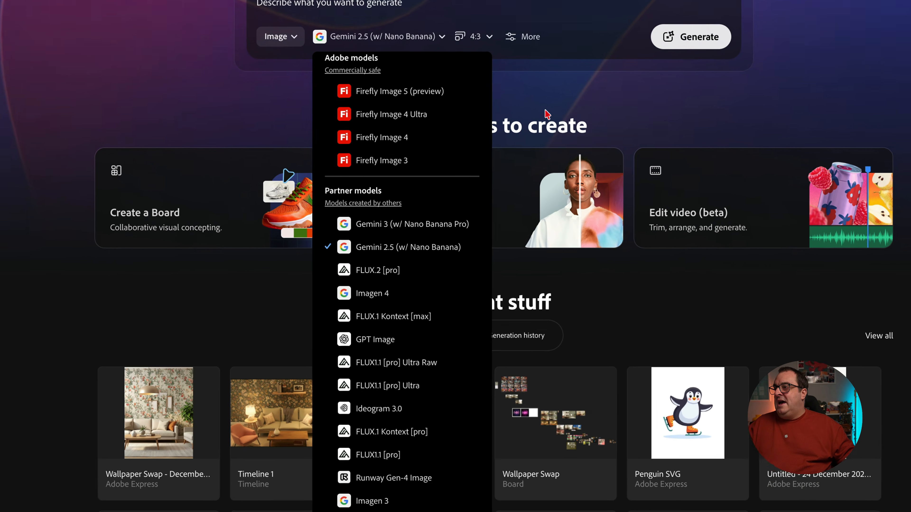
pyautogui.click(546, 78)
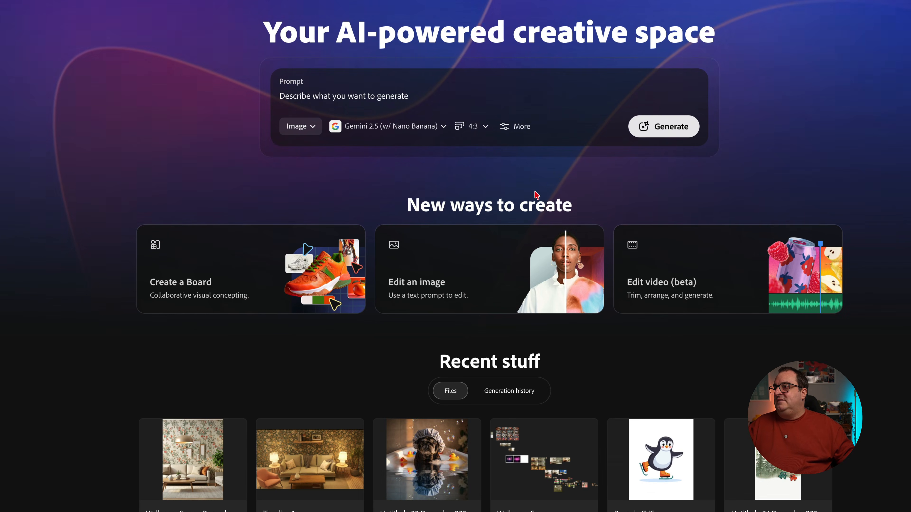
# - Review the available image aspect ratios and open the full image generation settings
pyautogui.click(475, 127)
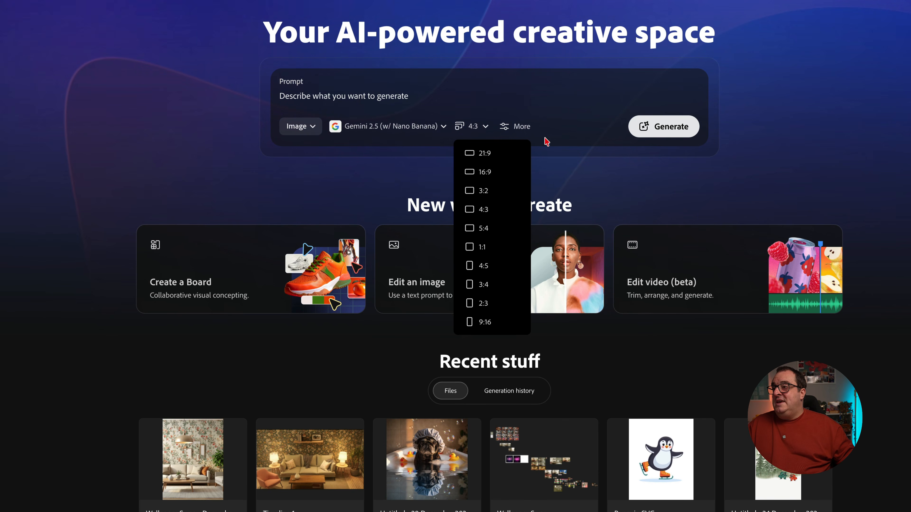
pyautogui.click(522, 126)
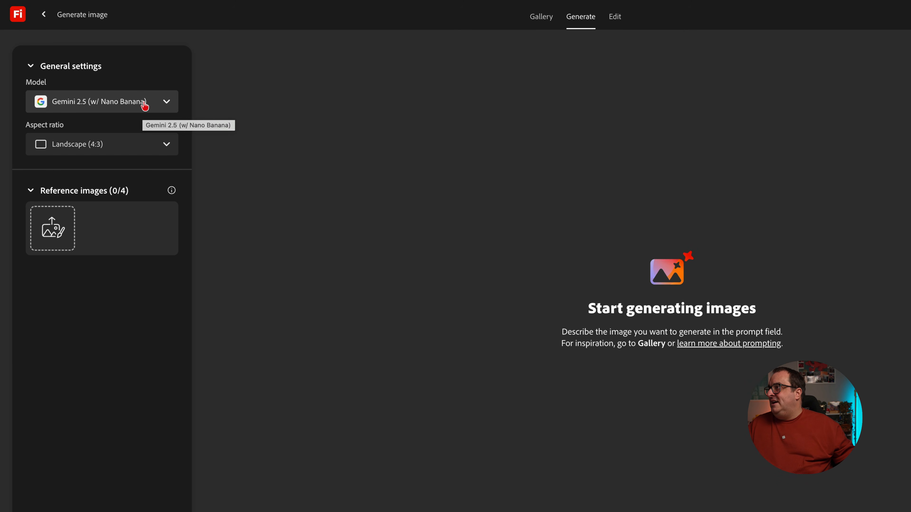
# - Review the image models in the general settings and switch the model to Firefly Image 5 (preview)
pyautogui.click(145, 105)
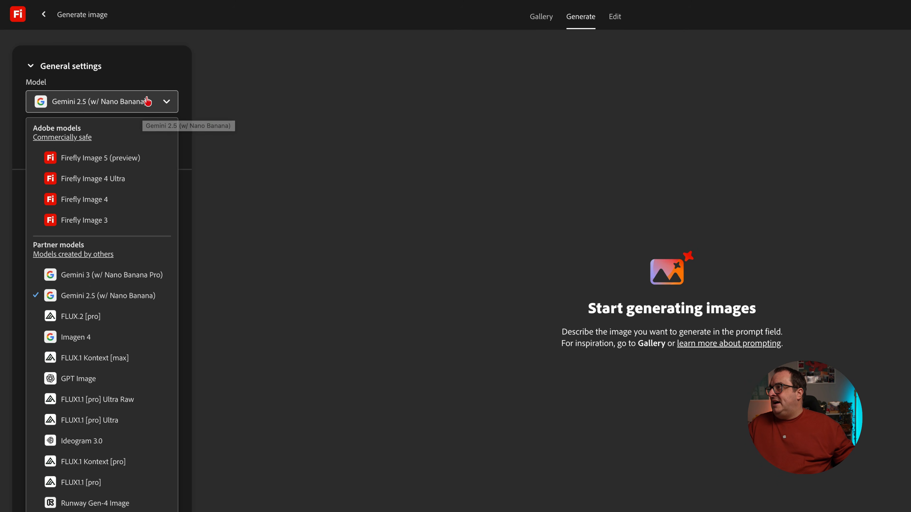
pyautogui.click(172, 102)
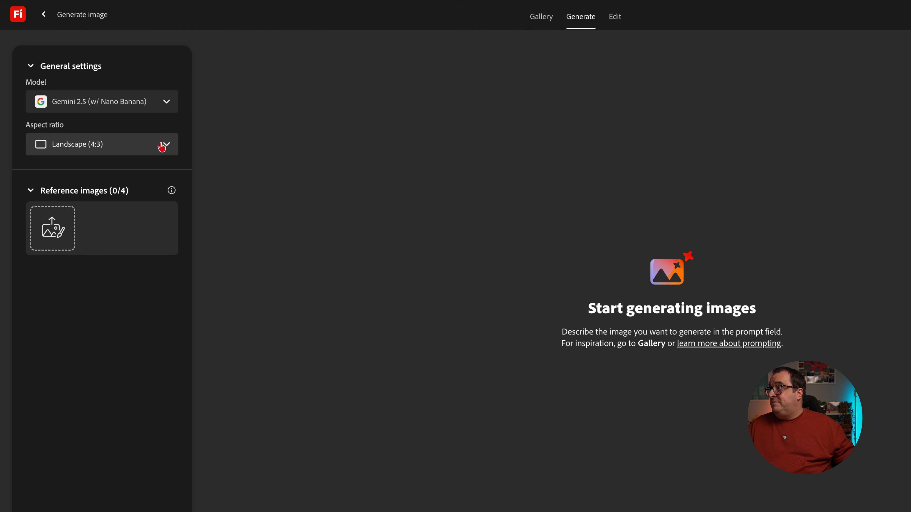
pyautogui.click(128, 107)
pyautogui.click(120, 159)
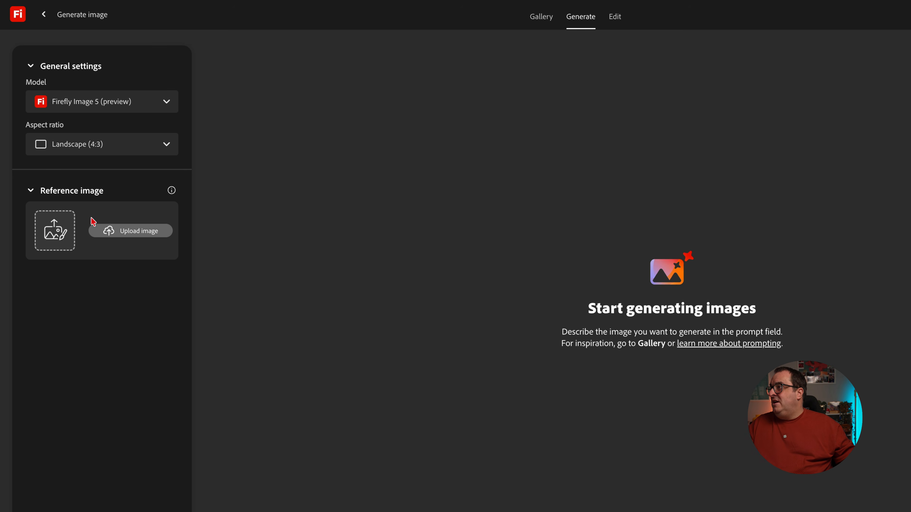
# - Generate an image with the Gemini 3 (w/ Nano Banana Pro) model from the prompt "Penguin sking on Ice"
pyautogui.click(140, 110)
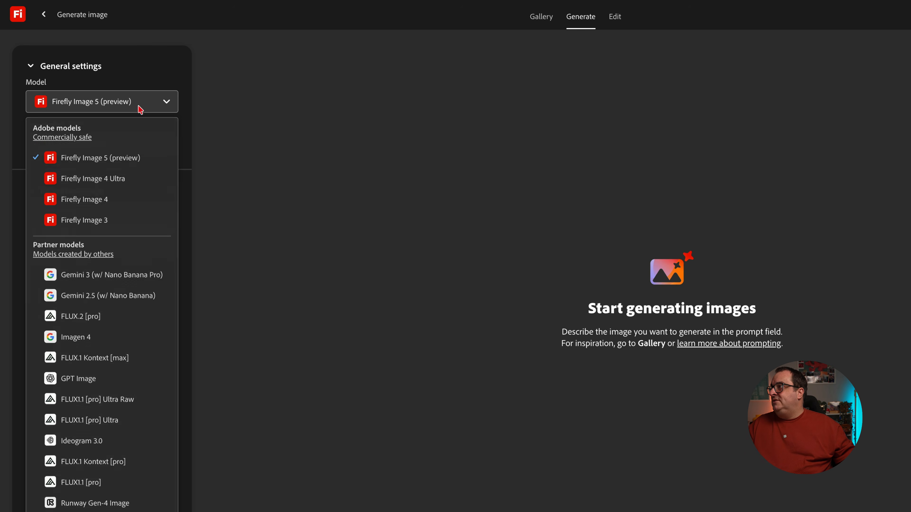
pyautogui.click(105, 279)
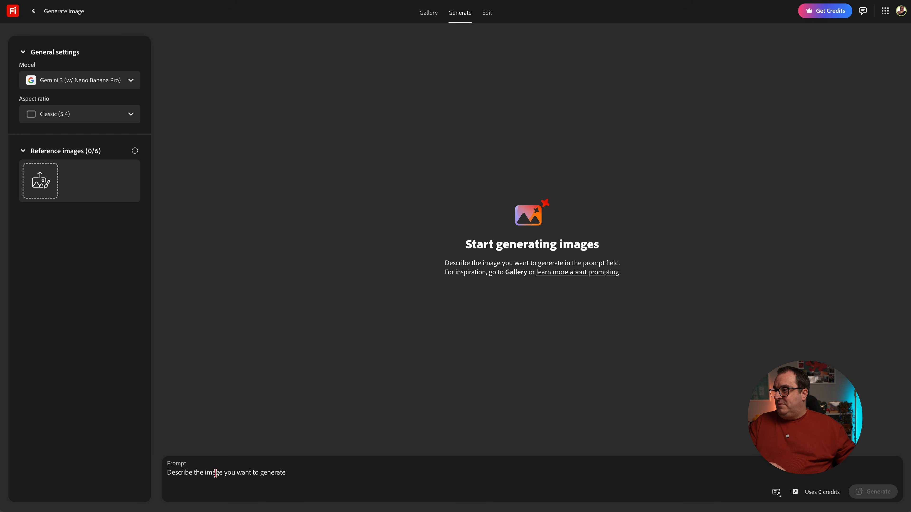
pyautogui.click(216, 473)
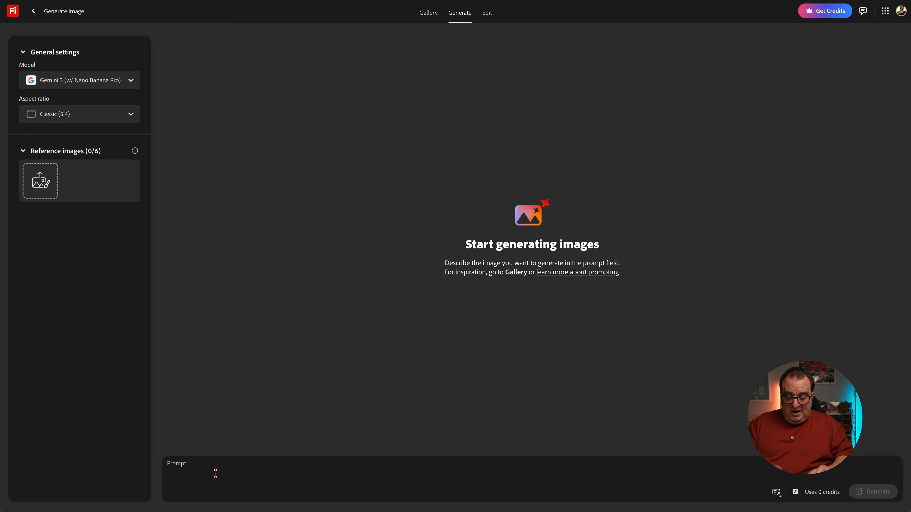
pyautogui.write('pen')
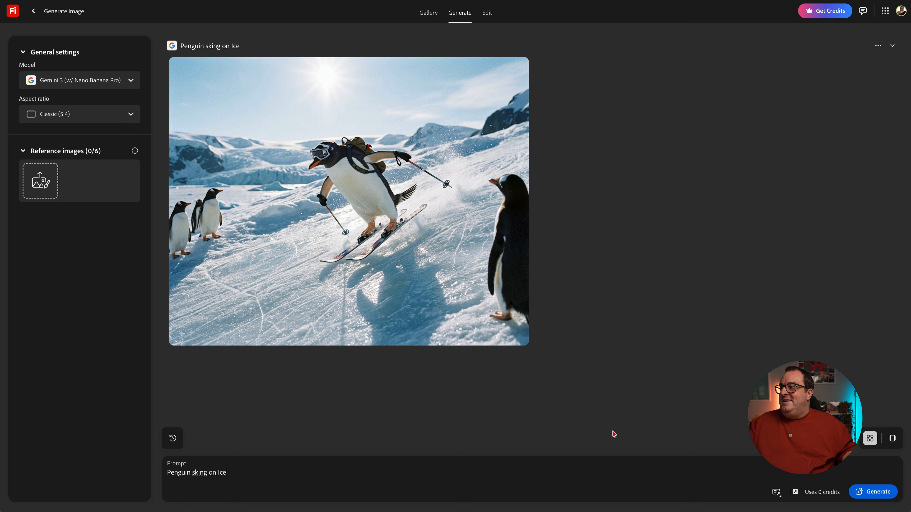
# - Load the skiing penguin image from the cloud generation history into the image editor
pyautogui.moveTo(391, 183)
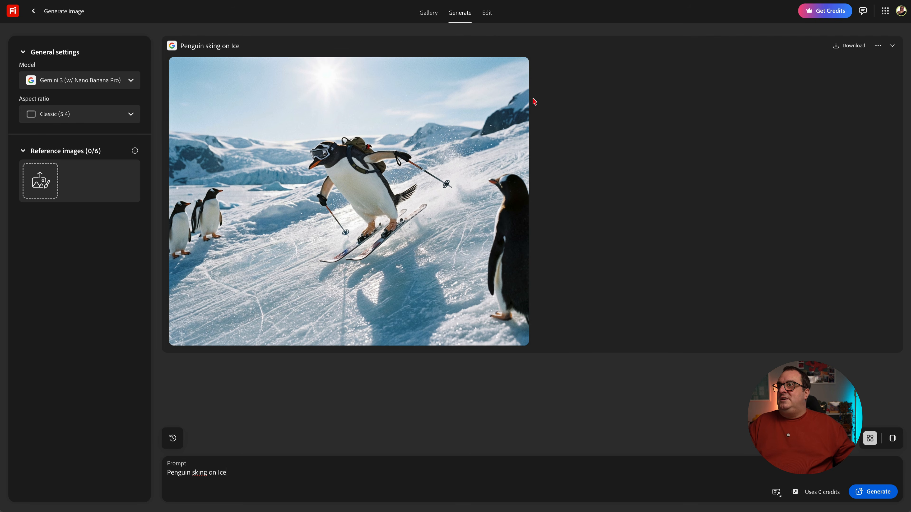
pyautogui.click(485, 12)
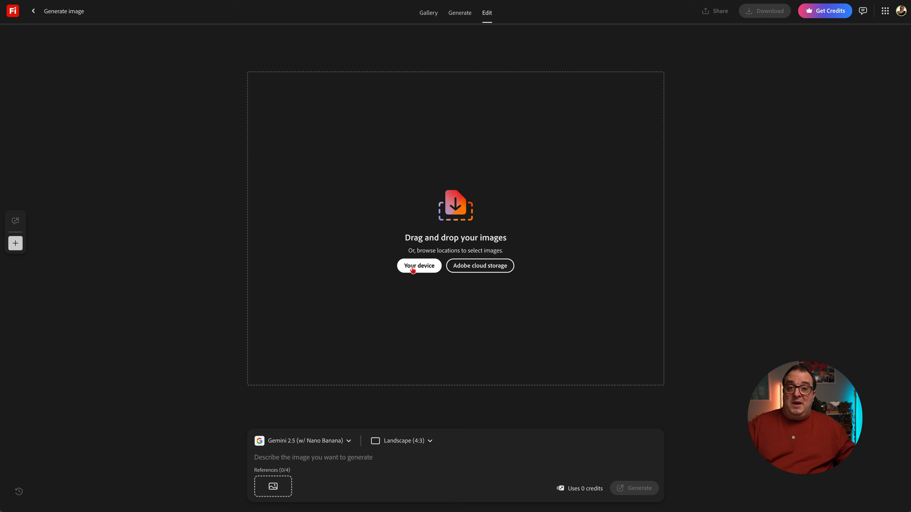
pyautogui.click(472, 272)
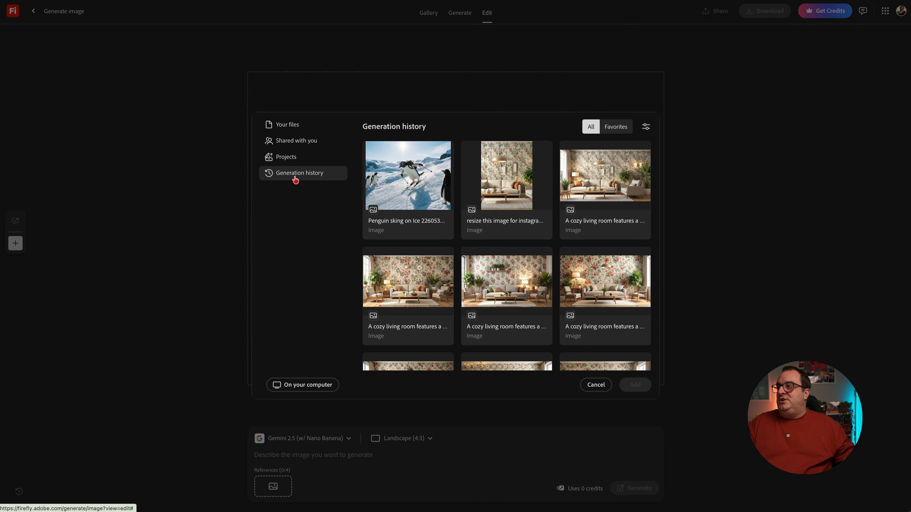
pyautogui.click(421, 193)
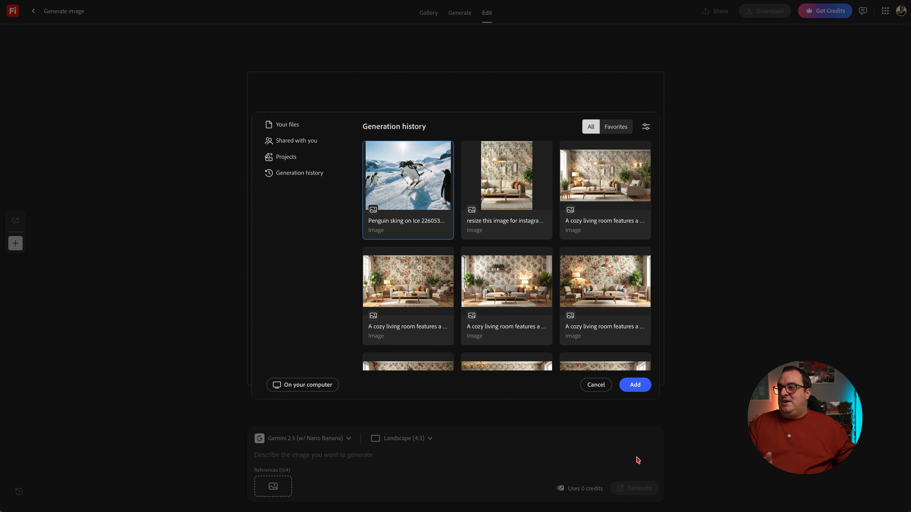
pyautogui.click(635, 383)
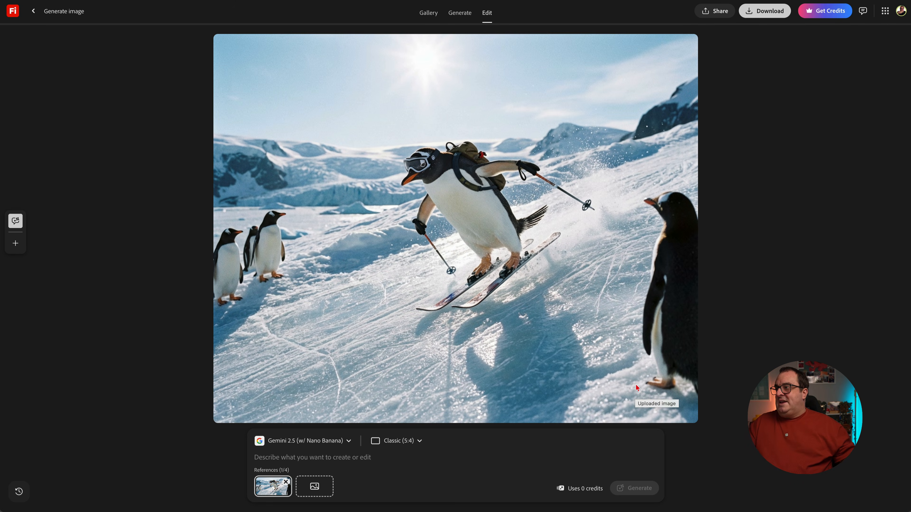
# - Generate an edit of the penguin image with the prompt "add in some colourful balloons in the sky"
pyautogui.click(402, 458)
pyautogui.write('add in some colourful balloons in the sky')
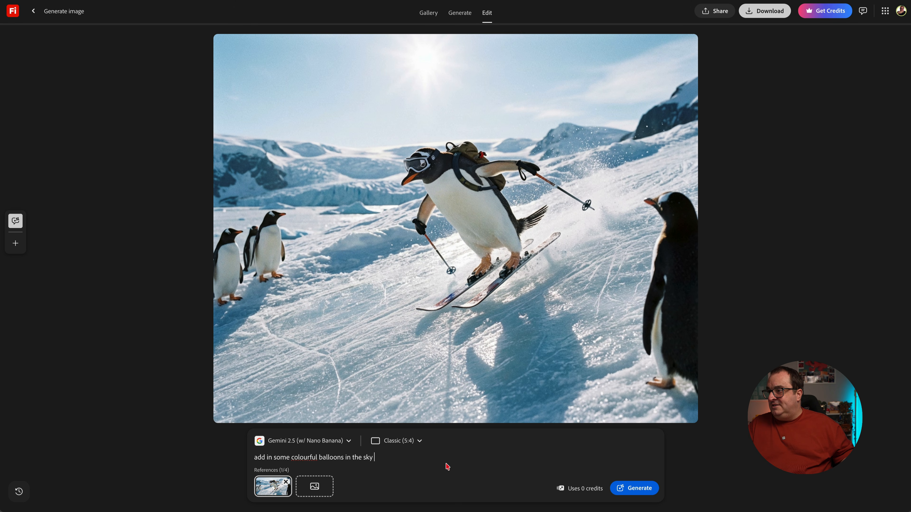
pyautogui.click(635, 484)
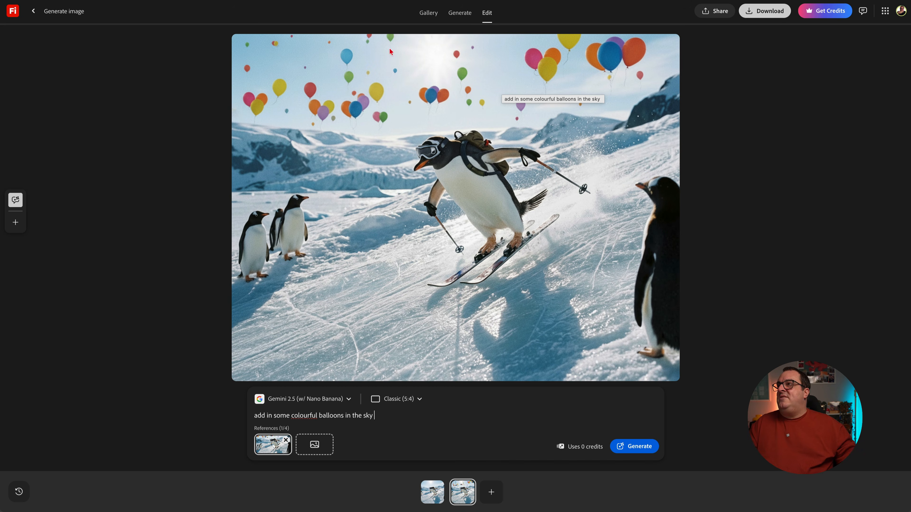
# - Browse the image gallery for inspiration and view the turtle with the terrarium shell
pyautogui.click(431, 13)
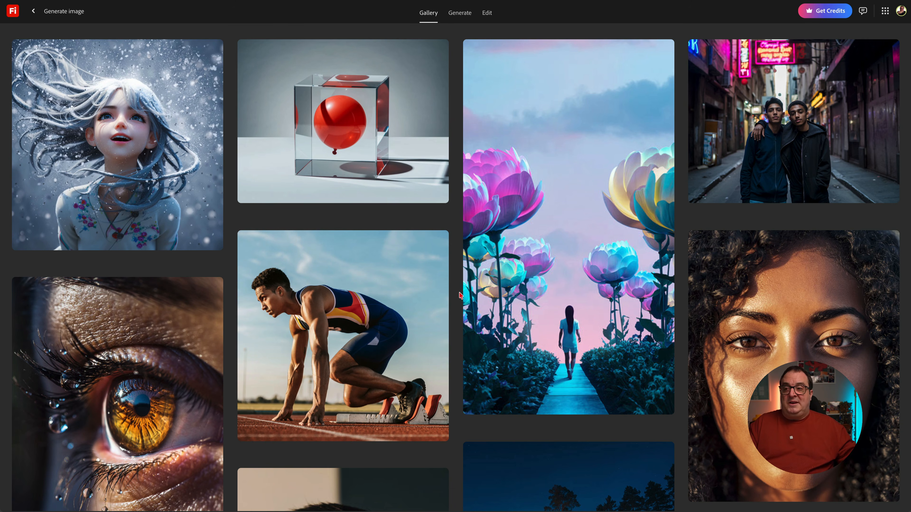
pyautogui.scroll(-15, 461, 295)
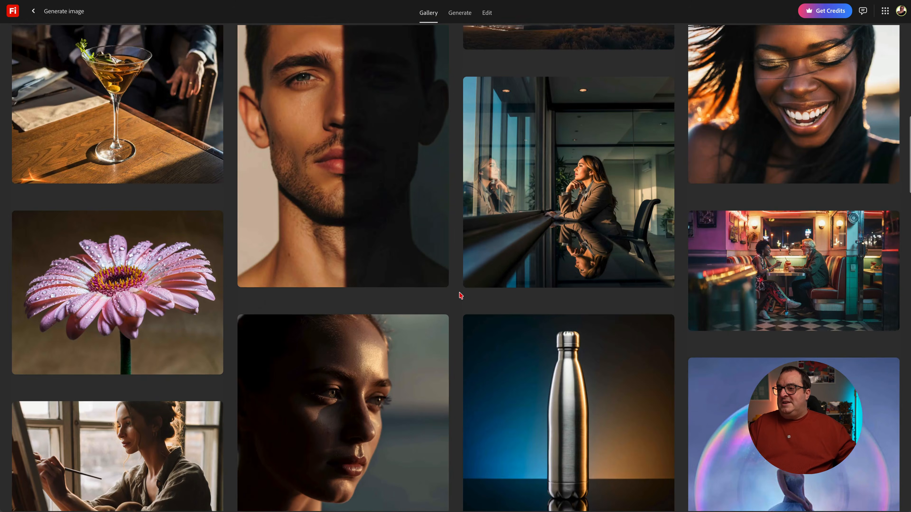
pyautogui.scroll(-7, 460, 295)
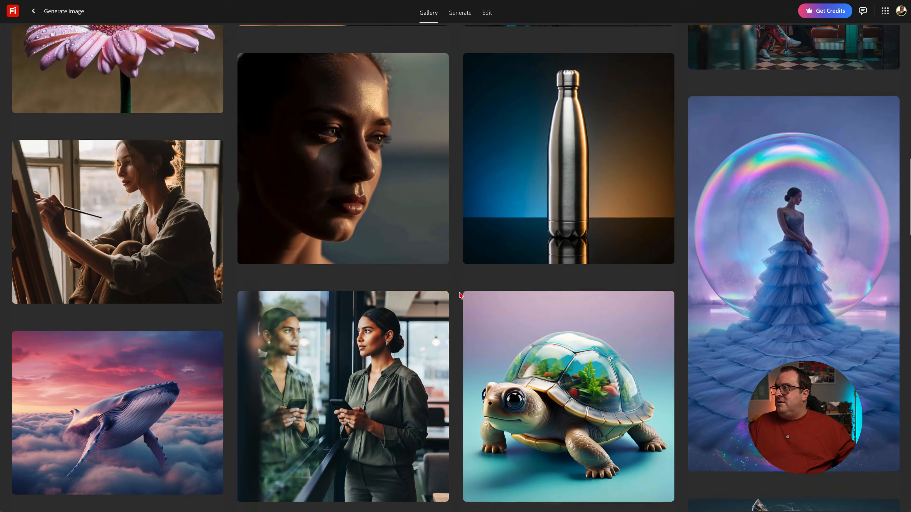
pyautogui.scroll(-4, 460, 296)
pyautogui.moveTo(602, 244)
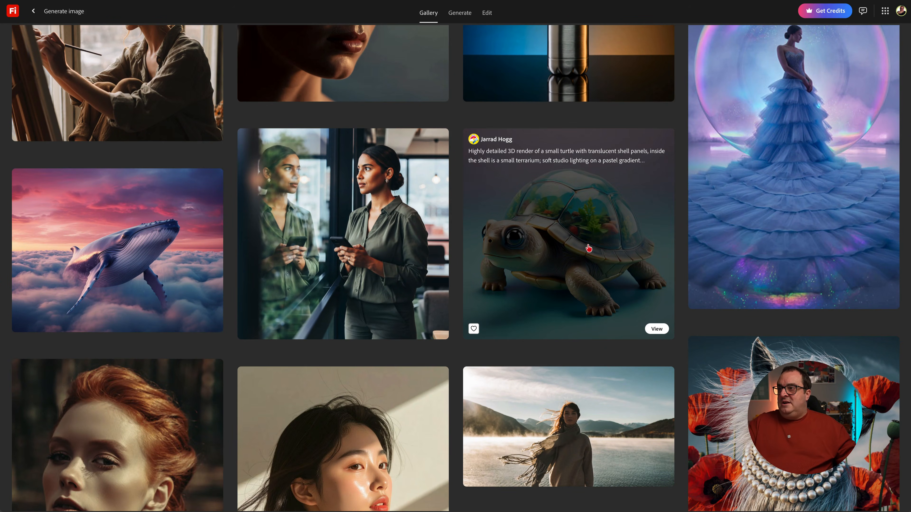
pyautogui.click(657, 329)
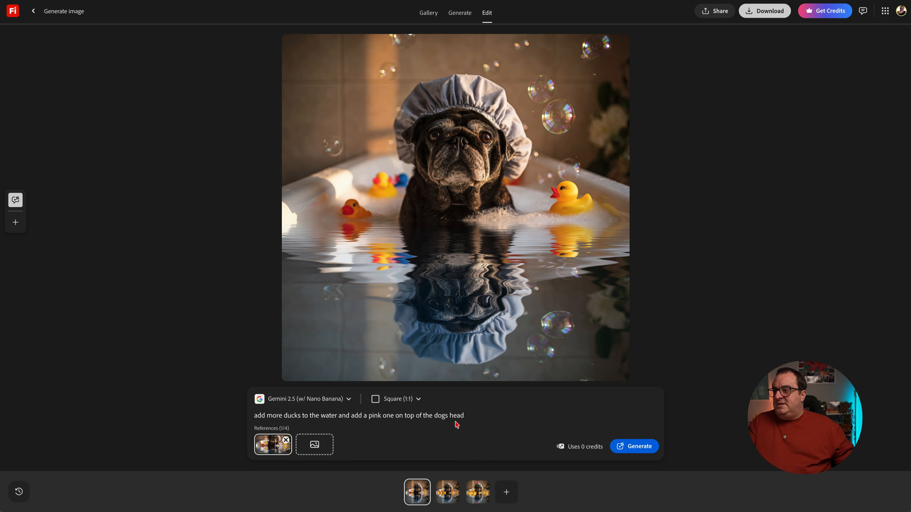
# - View the second and third versions of the edited dog-in-bath image
pyautogui.click(446, 496)
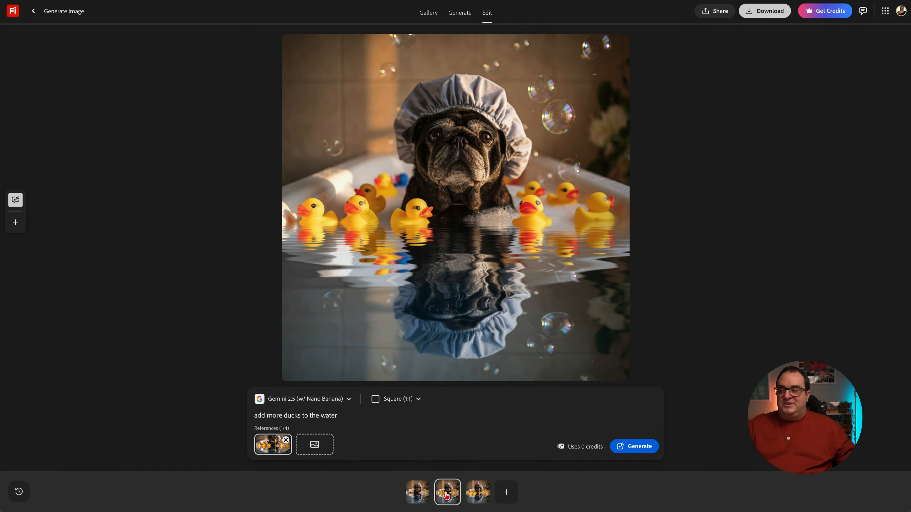
pyautogui.click(478, 499)
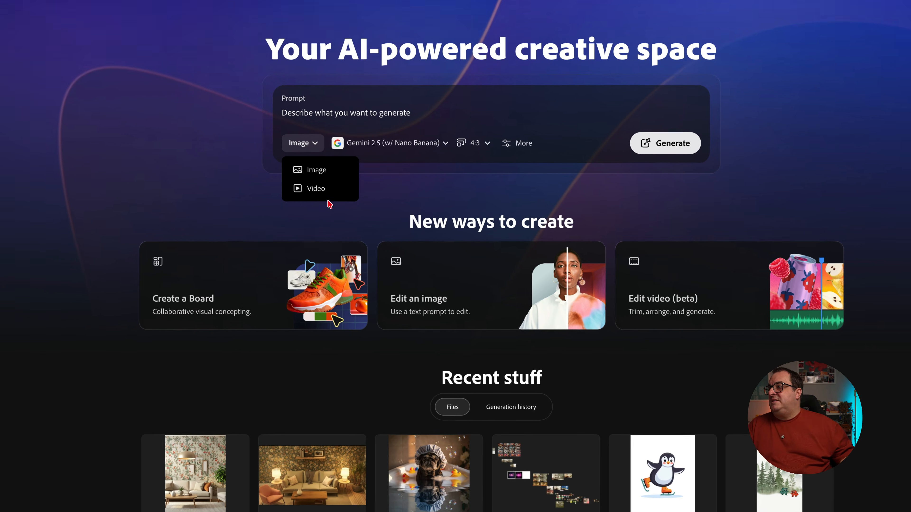
# - Switch the generation type to Video and review the available video models and aspect ratios
pyautogui.click(306, 187)
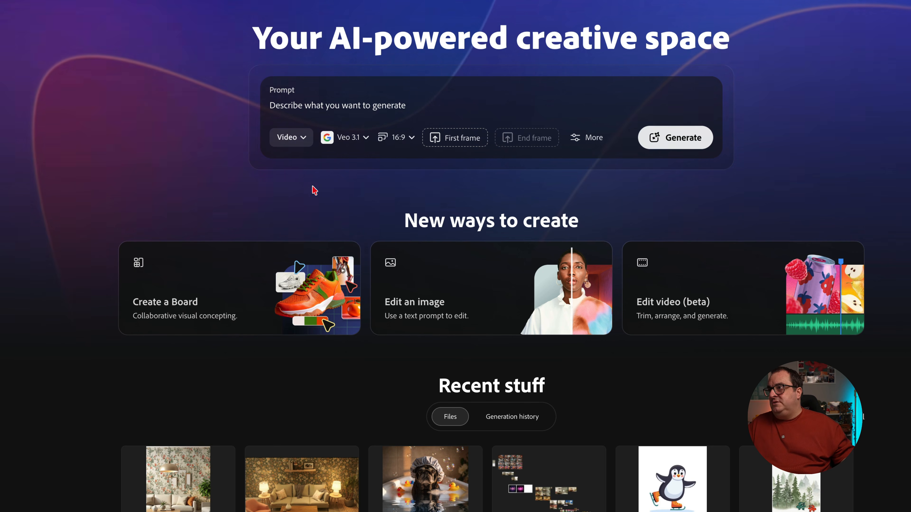
pyautogui.click(356, 145)
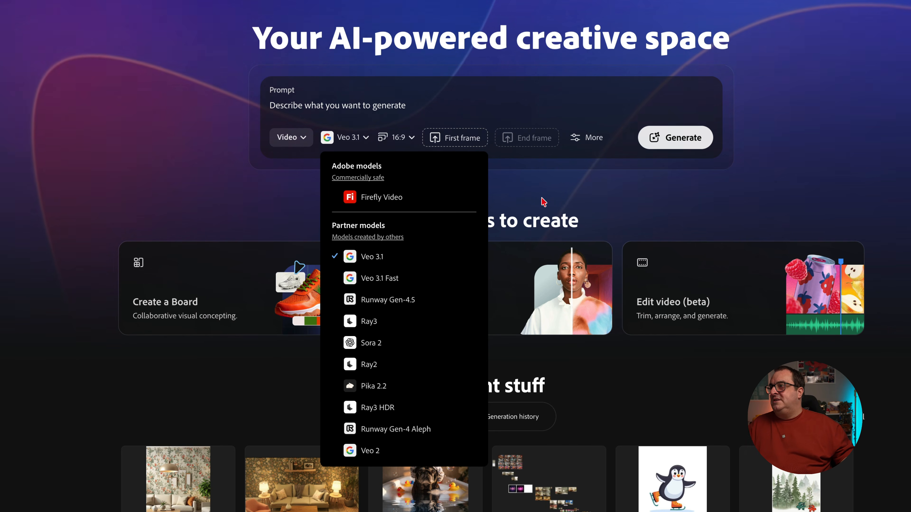
pyautogui.click(516, 174)
pyautogui.click(403, 142)
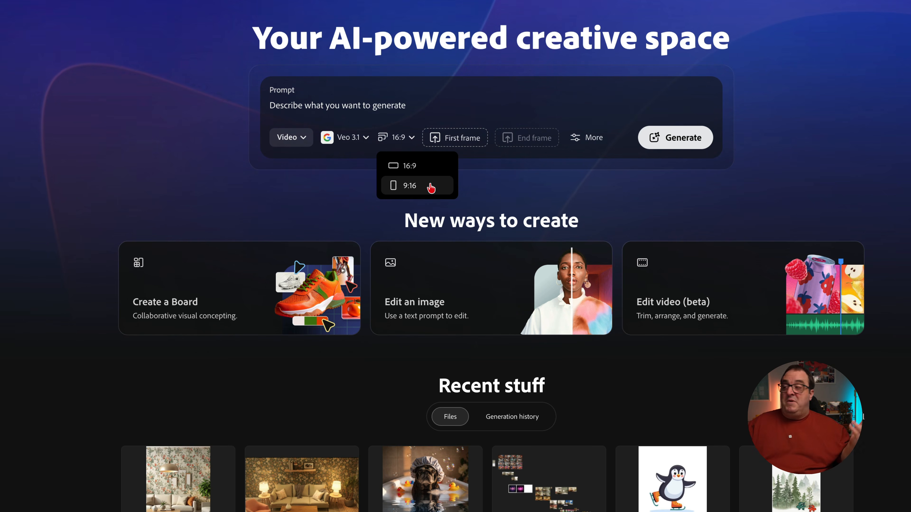
pyautogui.click(592, 188)
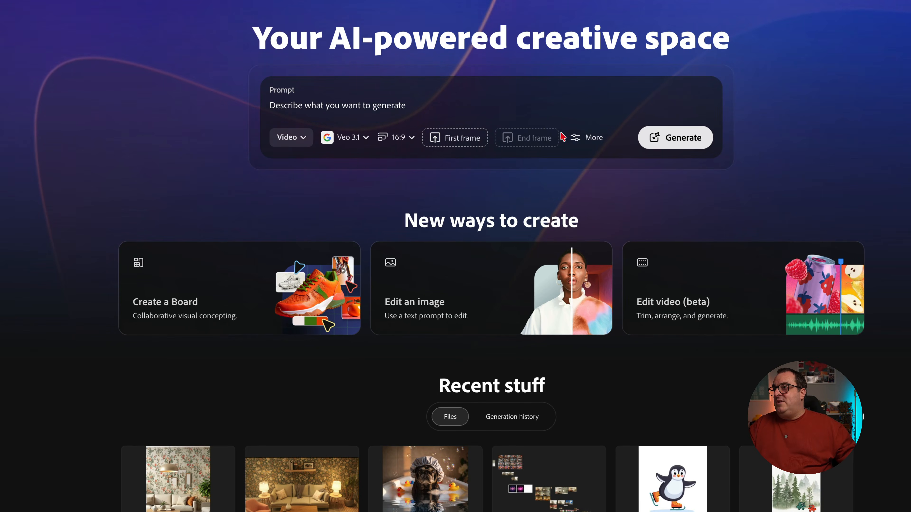
# - Open the full video generation settings and review Veo 3.1's alternative models, resolutions, aspect ratios and durations
pyautogui.click(574, 141)
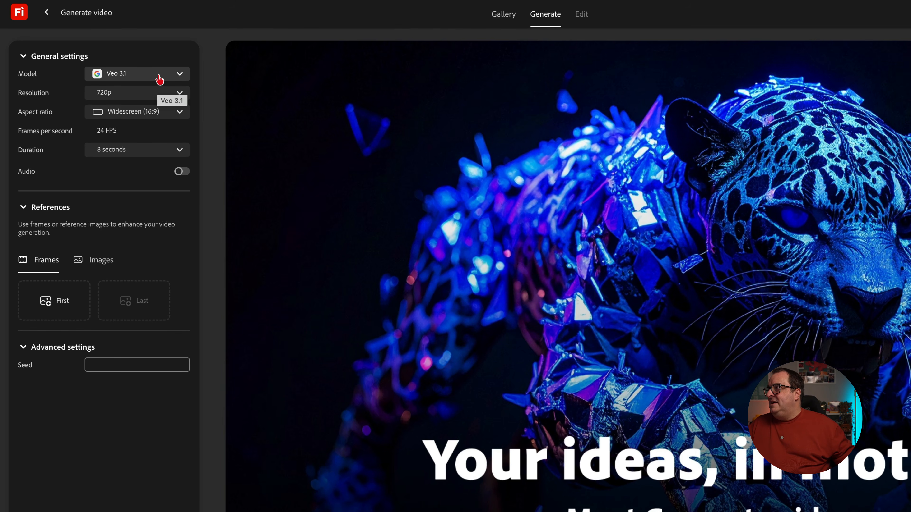
pyautogui.click(159, 80)
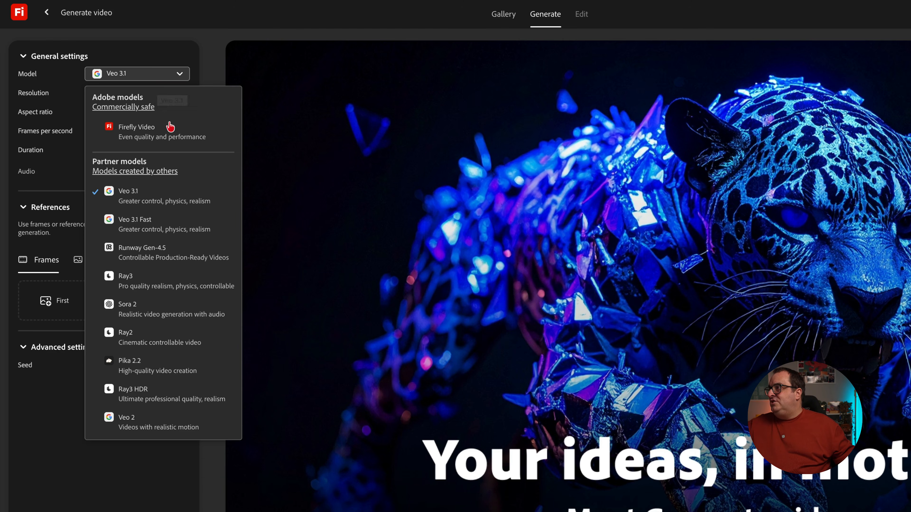
pyautogui.click(72, 148)
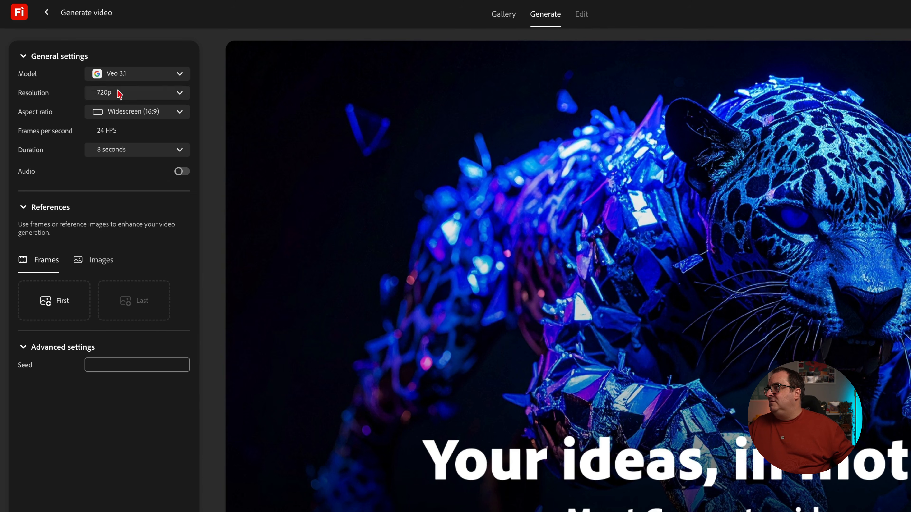
pyautogui.click(142, 93)
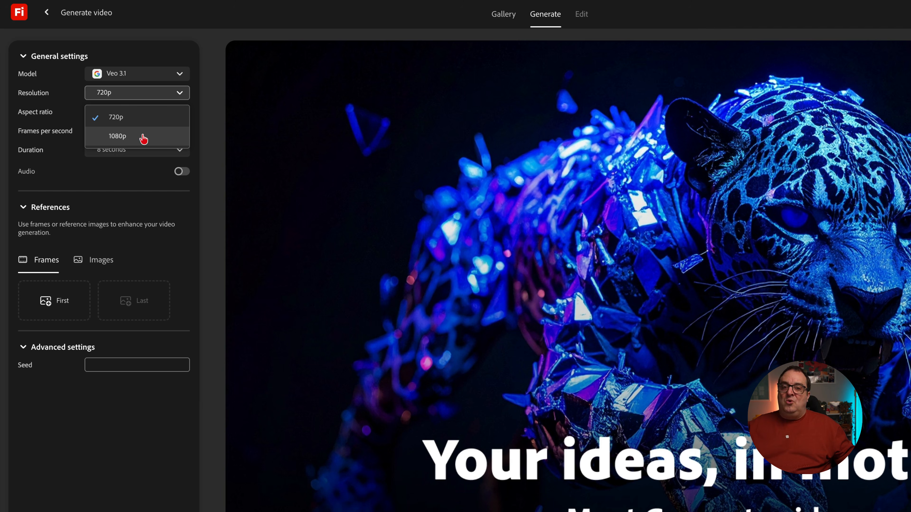
pyautogui.click(50, 126)
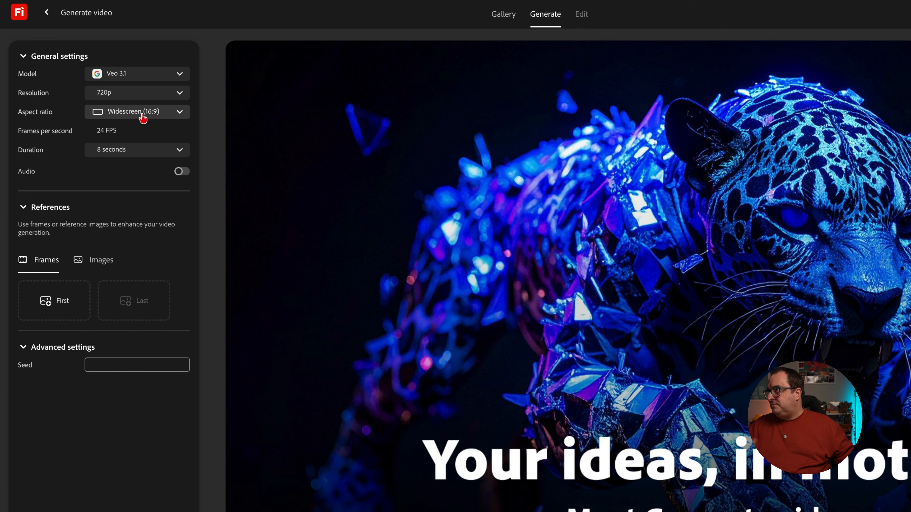
pyautogui.click(142, 118)
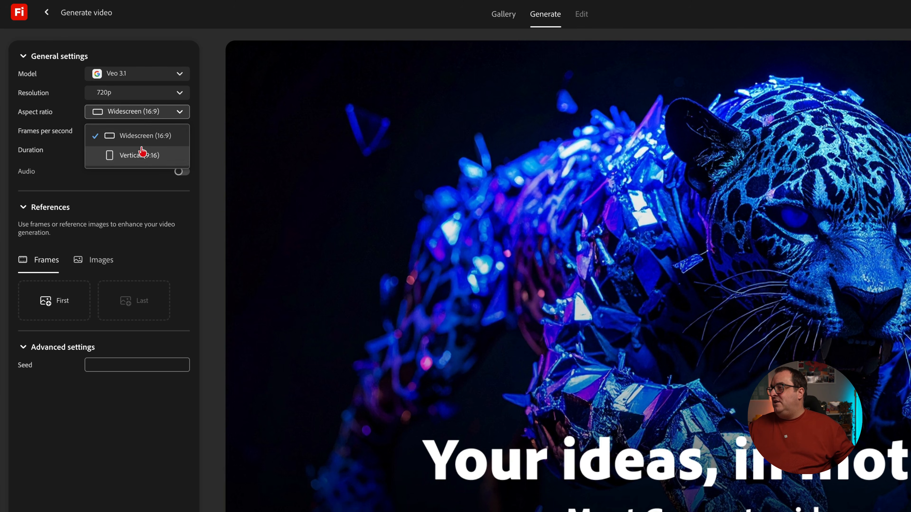
pyautogui.click(112, 135)
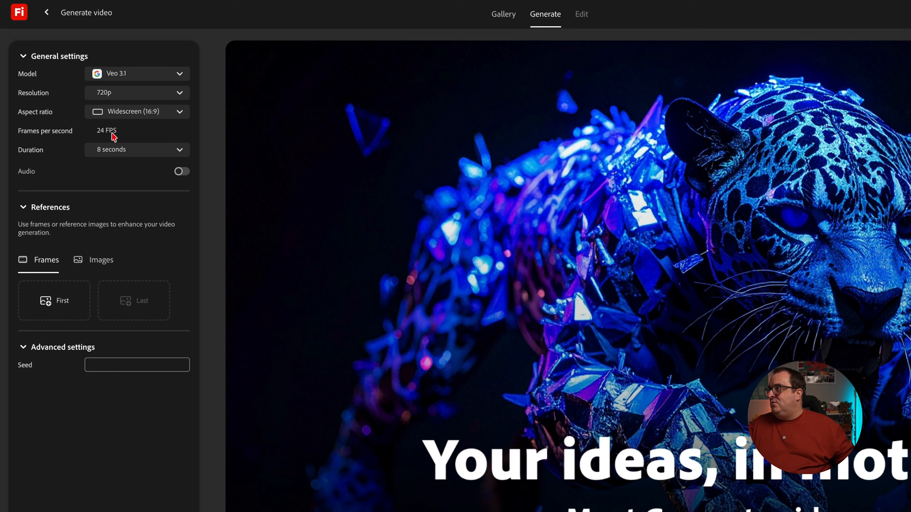
pyautogui.click(131, 151)
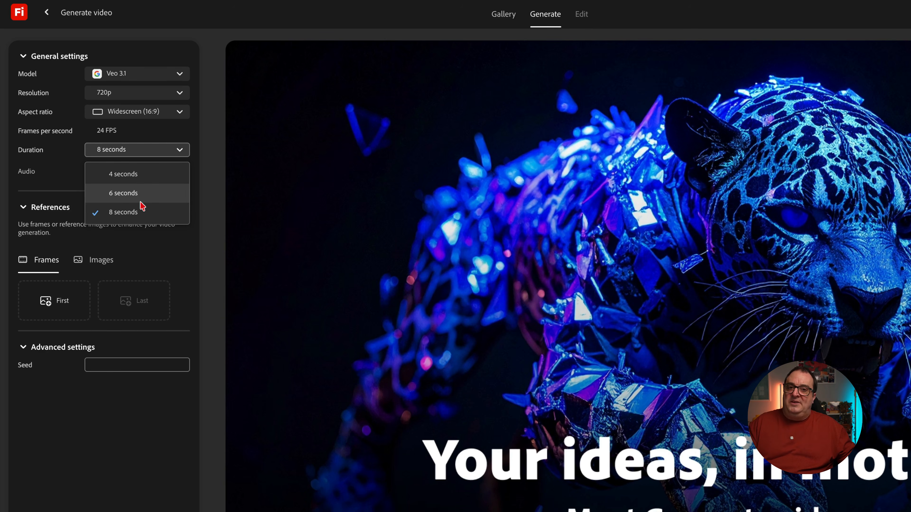
# - Switch the video model to Firefly Video and review its resolution, composition, camera, motion and style options
pyautogui.click(129, 73)
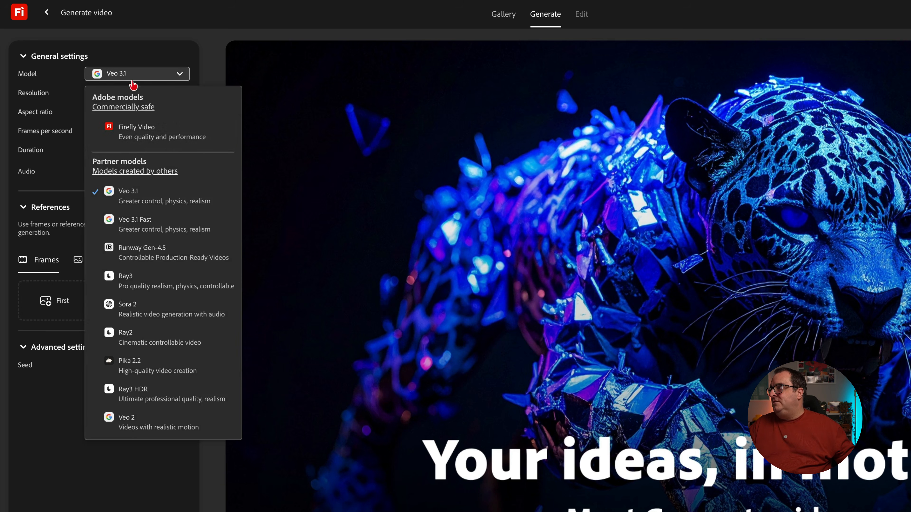
pyautogui.click(137, 125)
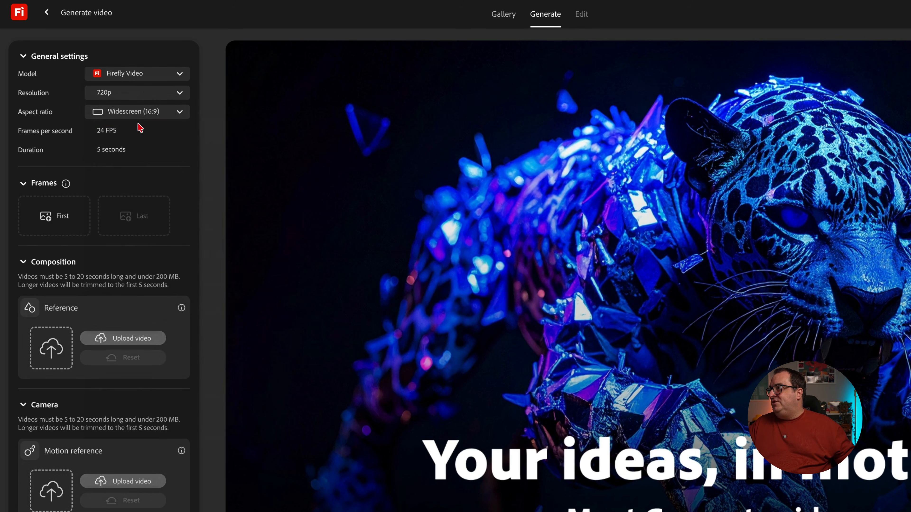
pyautogui.click(132, 93)
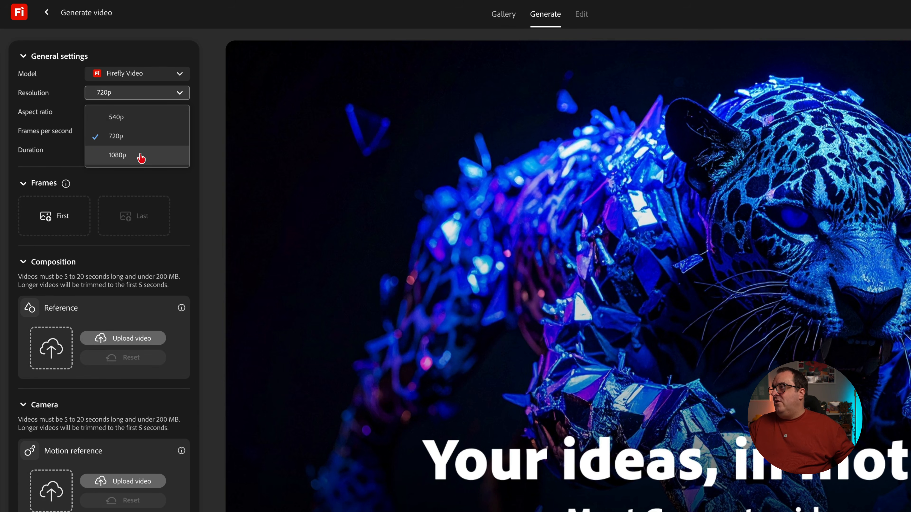
pyautogui.click(113, 130)
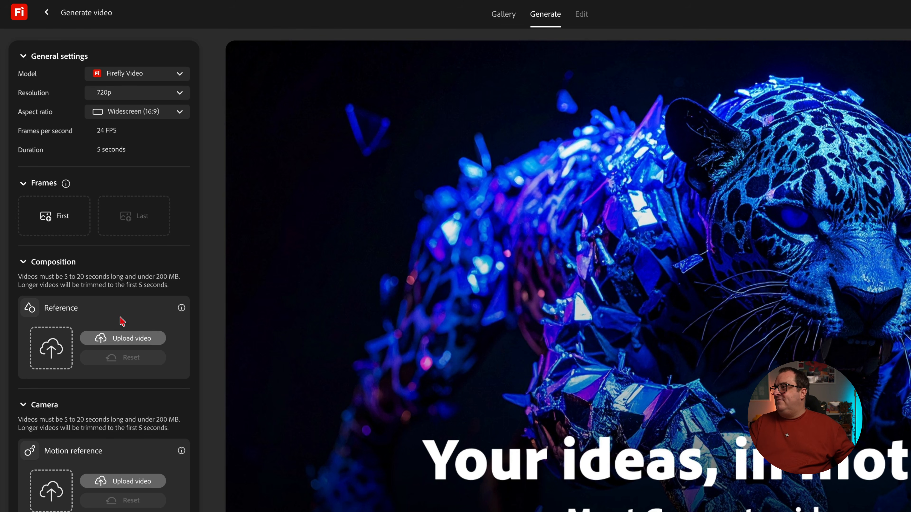
pyautogui.scroll(-4, 119, 343)
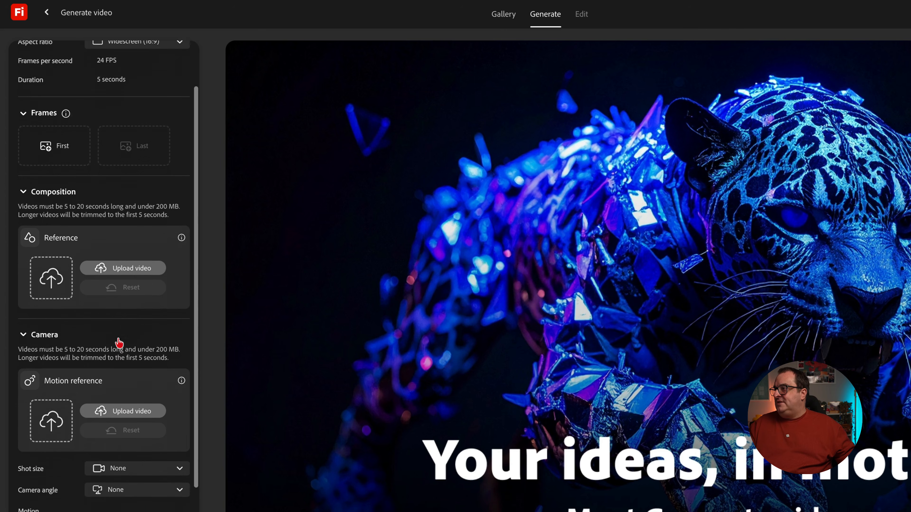
pyautogui.scroll(-3, 157, 375)
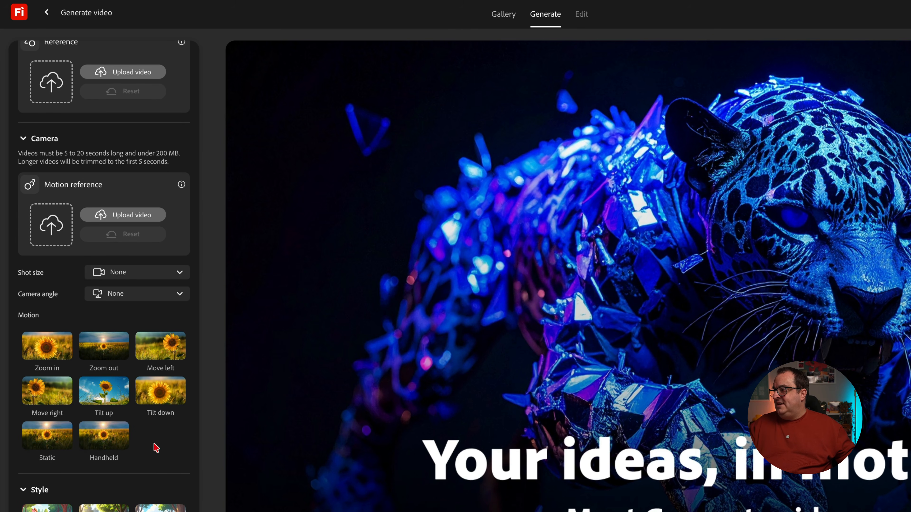
pyautogui.scroll(-5, 150, 431)
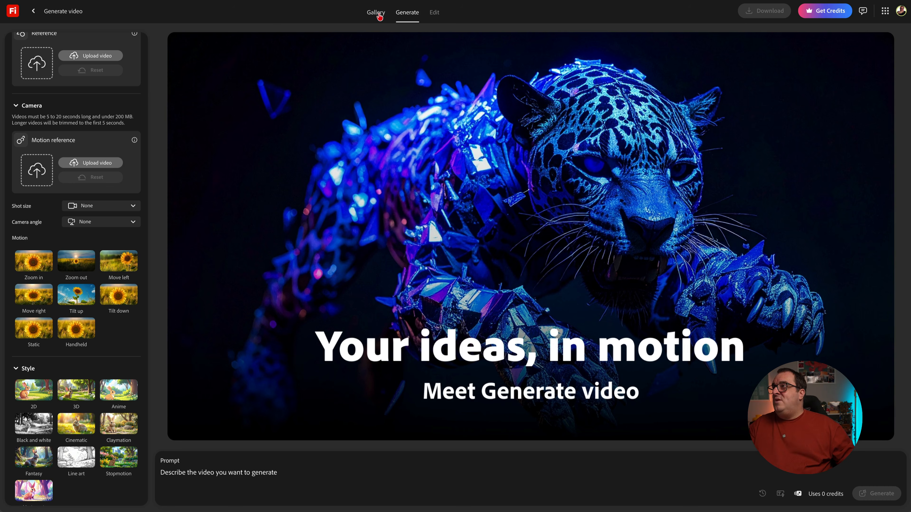
# - Browse the video gallery and open the cartoon man in the purple jacket to view its prompt and settings
pyautogui.click(379, 17)
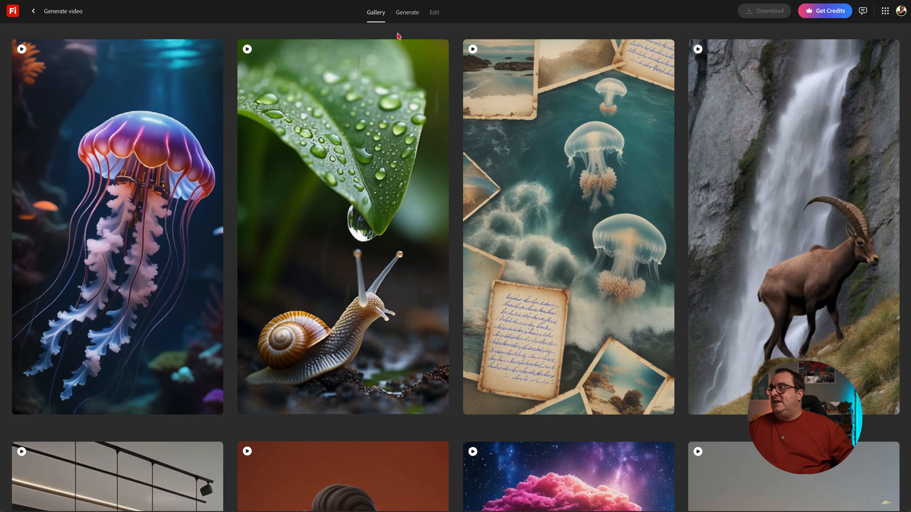
pyautogui.moveTo(518, 182)
pyautogui.scroll(-3, 517, 182)
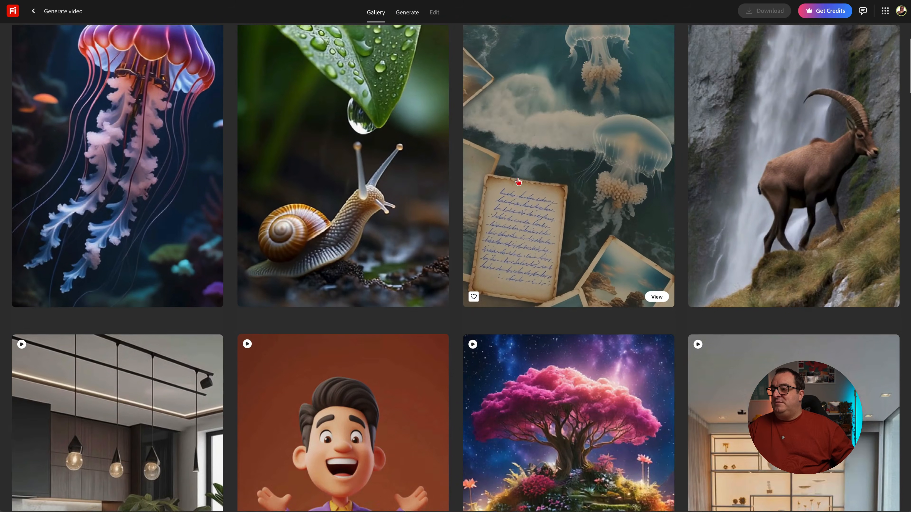
pyautogui.scroll(-8, 599, 287)
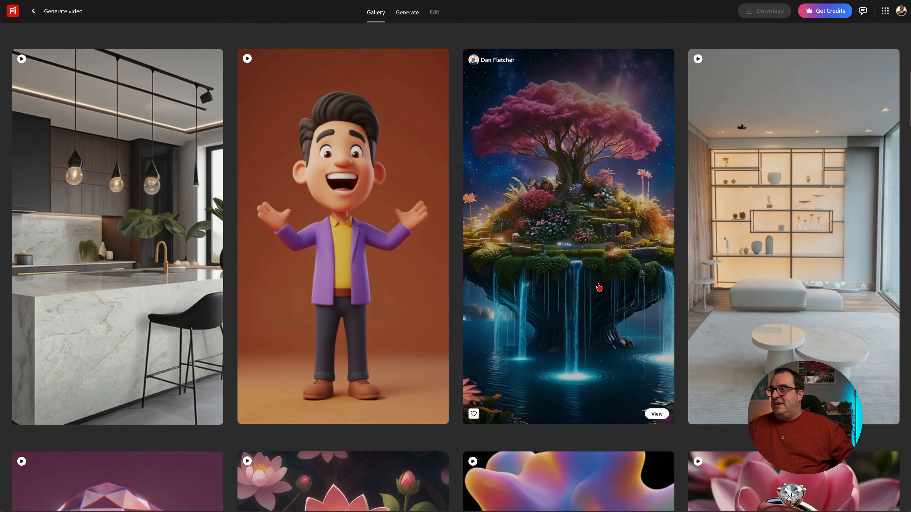
pyautogui.scroll(-2, 598, 298)
pyautogui.moveTo(353, 192)
pyautogui.scroll(1, 353, 192)
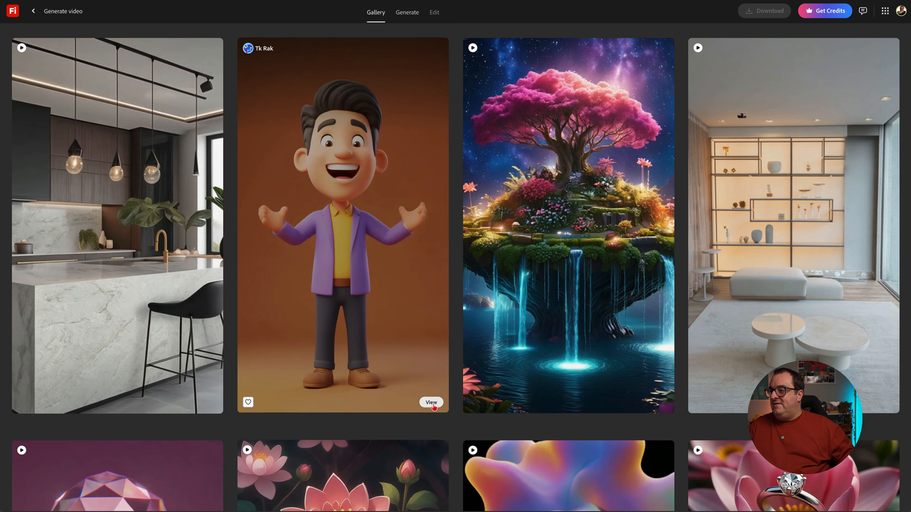
pyautogui.click(433, 404)
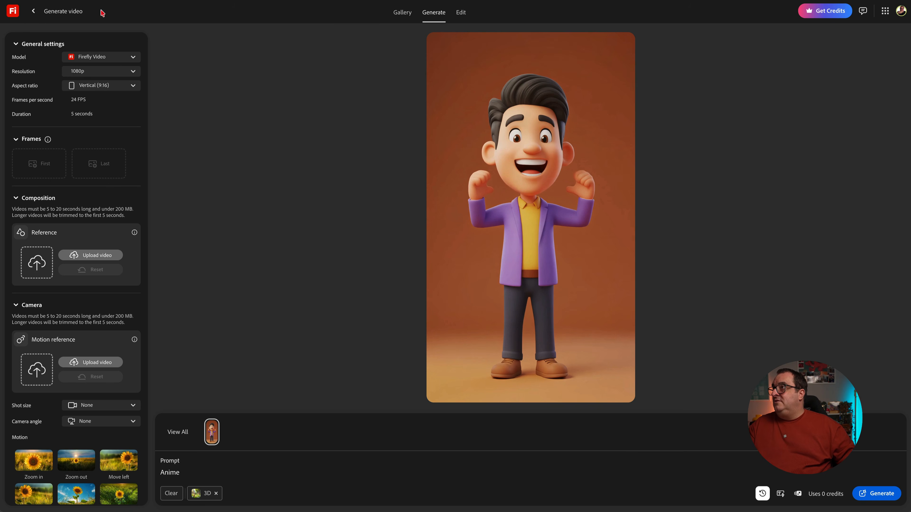
# - Return to the video gallery and open the grey wolf in the dark forest with its prompt and settings
pyautogui.click(397, 18)
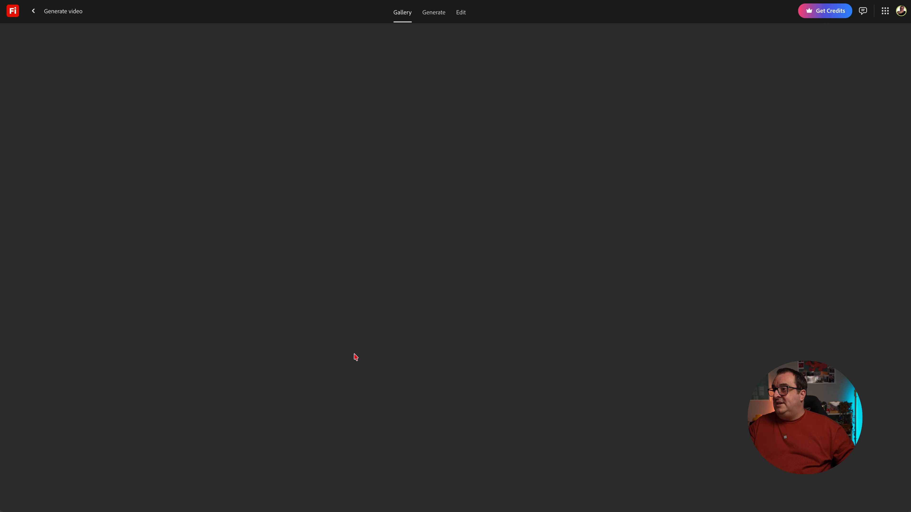
pyautogui.scroll(-2, 355, 357)
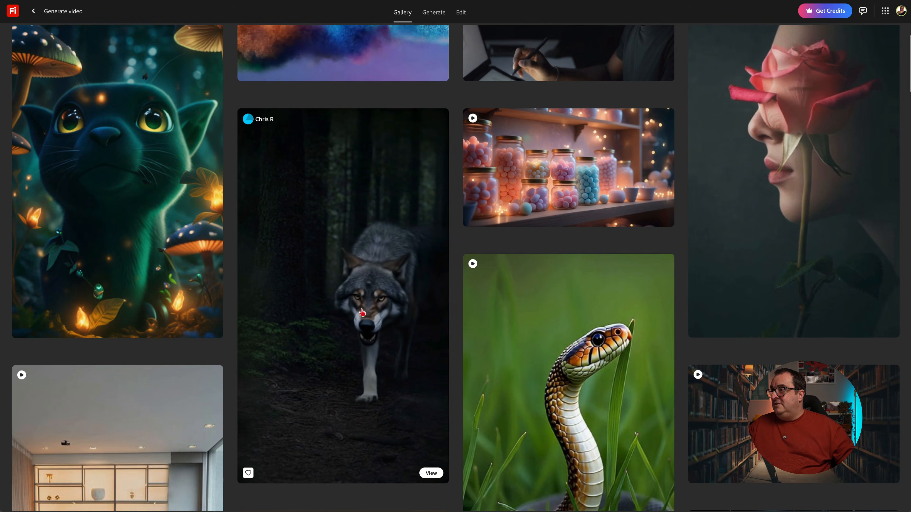
pyautogui.click(430, 472)
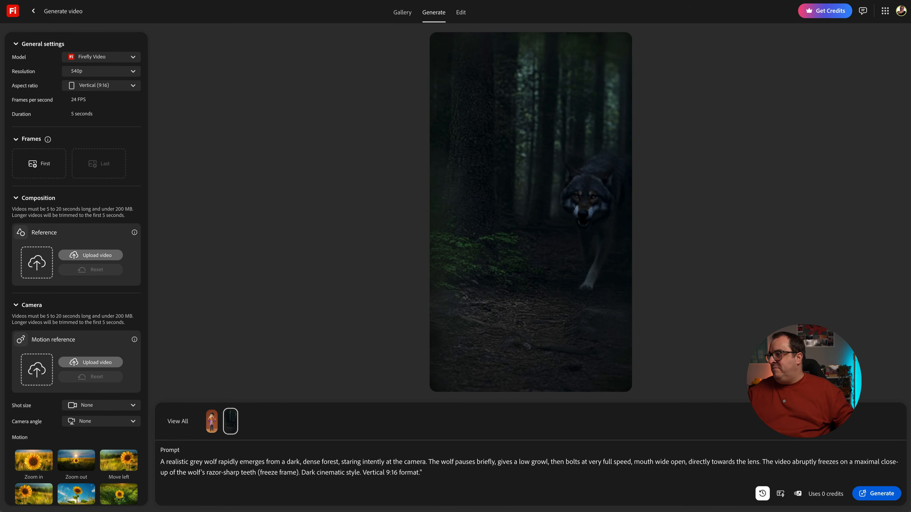
# - Generate a new version of the wolf video in the Anime style and play it
pyautogui.scroll(-3, 100, 391)
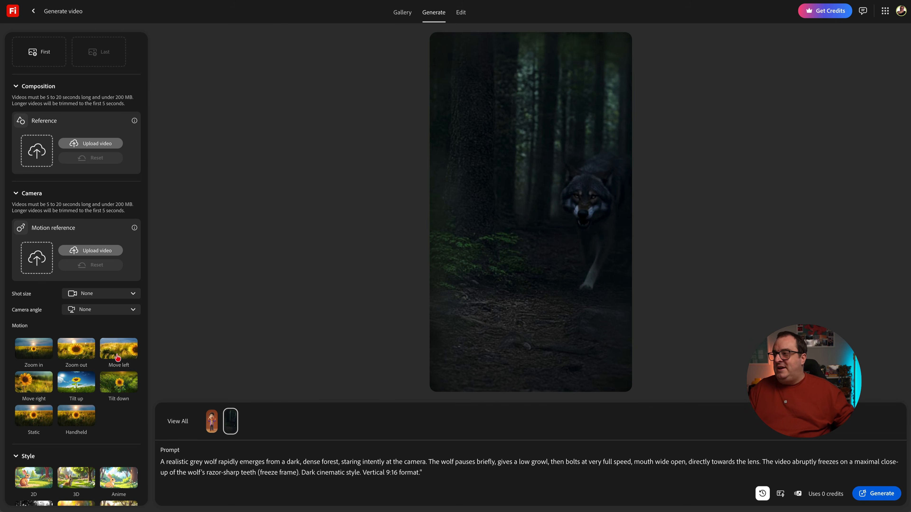
pyautogui.scroll(-1, 117, 357)
pyautogui.scroll(-1, 118, 357)
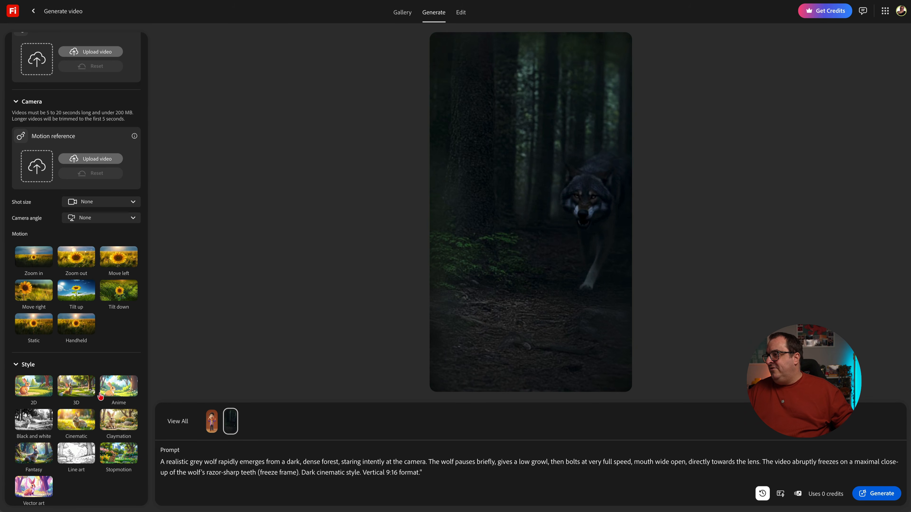
pyautogui.click(121, 392)
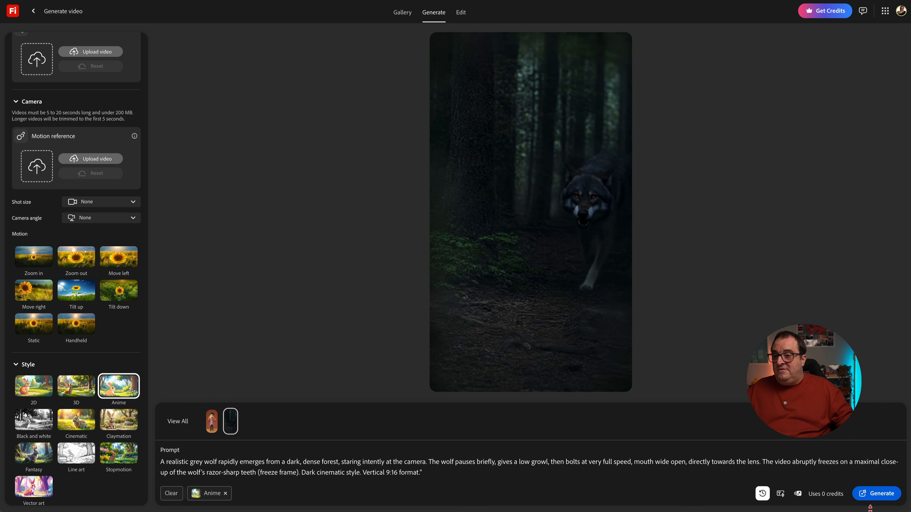
pyautogui.click(877, 494)
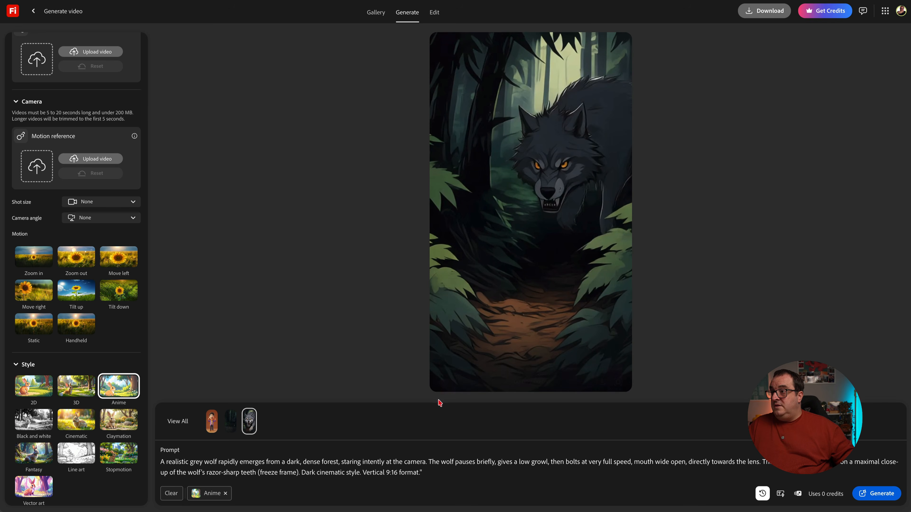
pyautogui.click(443, 382)
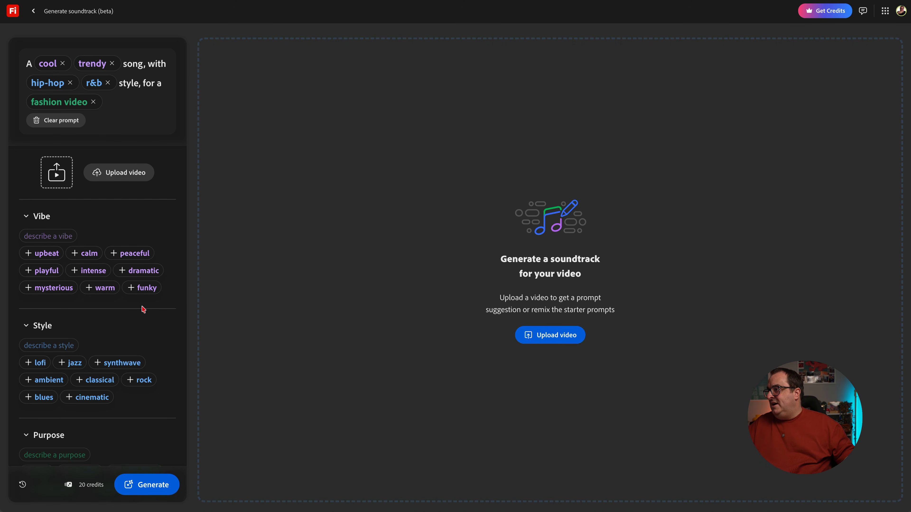
# - Generate a 1:00 soundtrack from the cool, trendy hip-hop and r&b fashion video prompt with medium energy and tempo
pyautogui.scroll(-6, 143, 309)
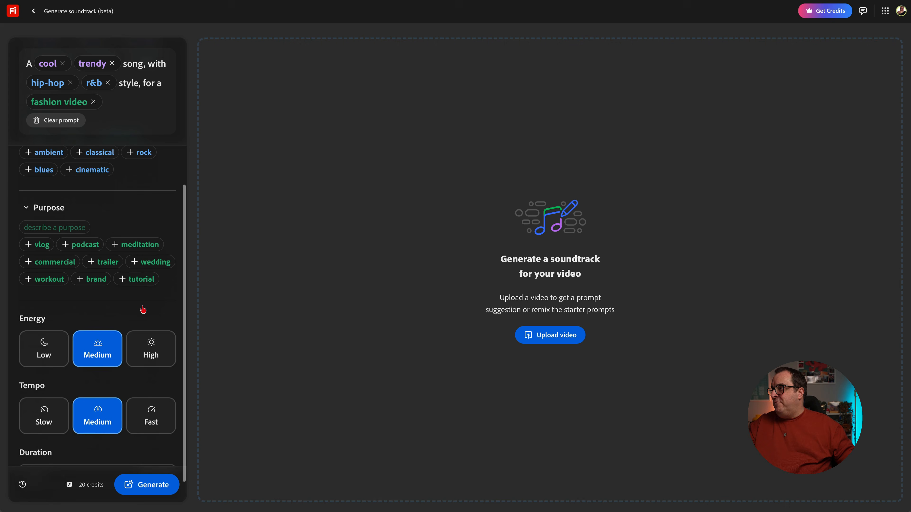
pyautogui.scroll(-1, 143, 309)
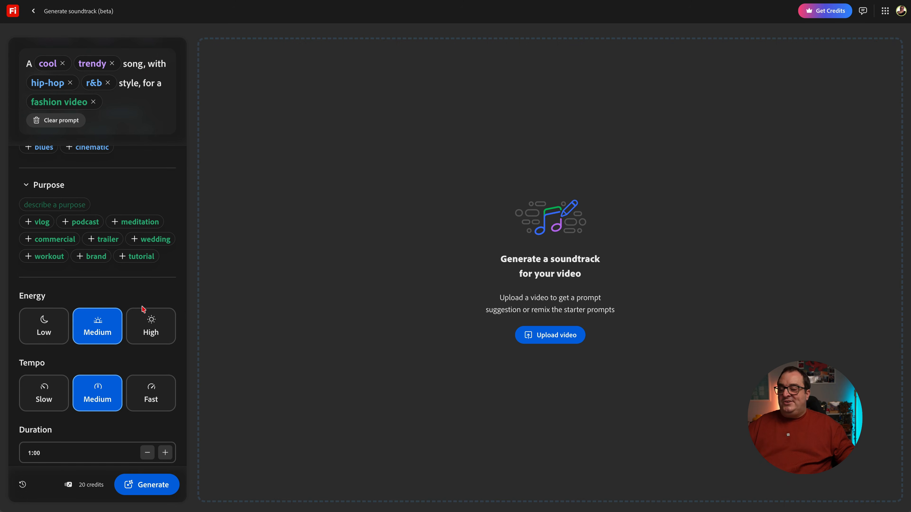
pyautogui.scroll(-1, 146, 315)
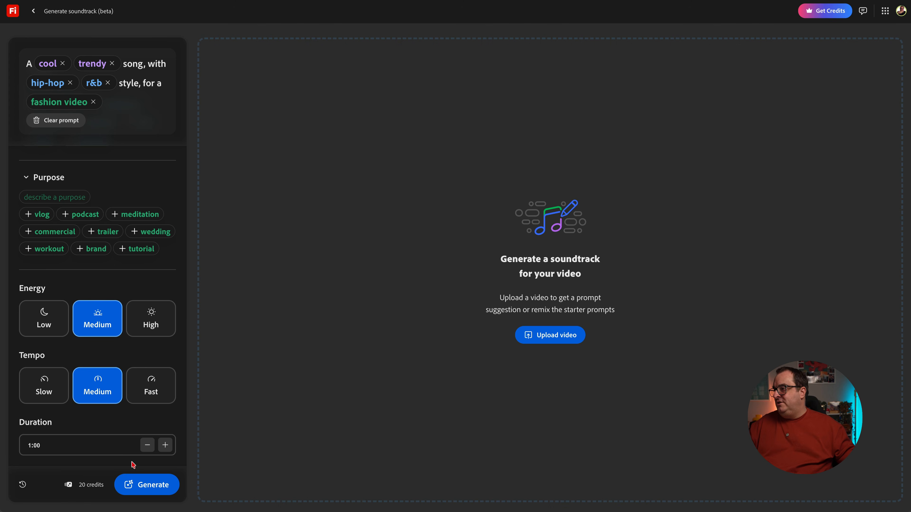
pyautogui.click(145, 490)
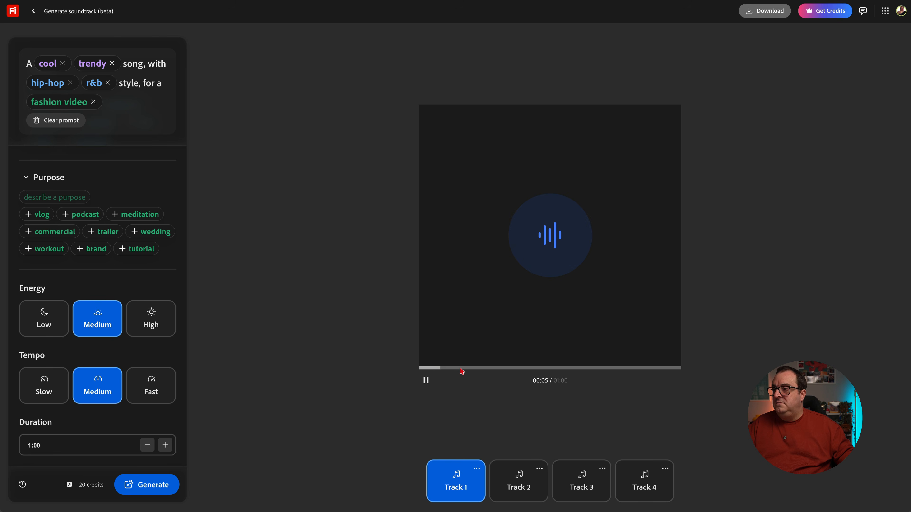
# - Stop Track 1 and go through the generated alternatives Track 2, Track 3 and Track 4
pyautogui.click(426, 379)
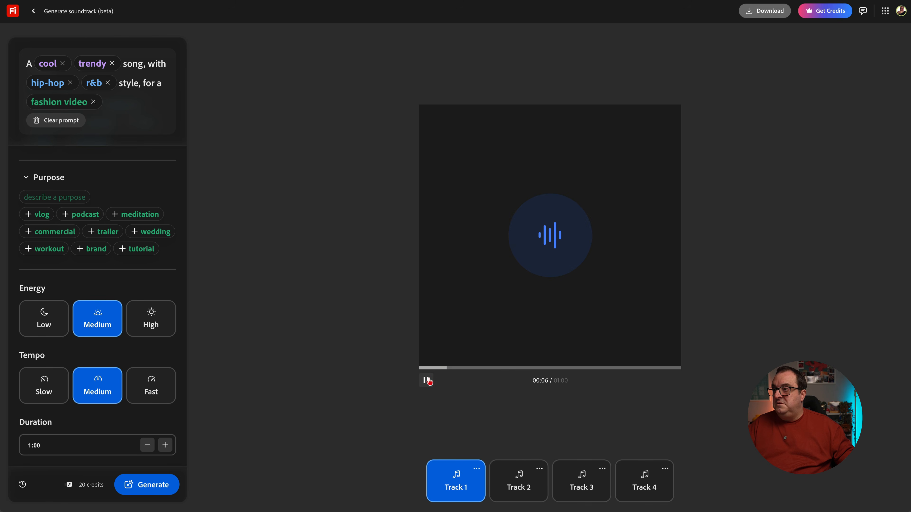
pyautogui.click(521, 491)
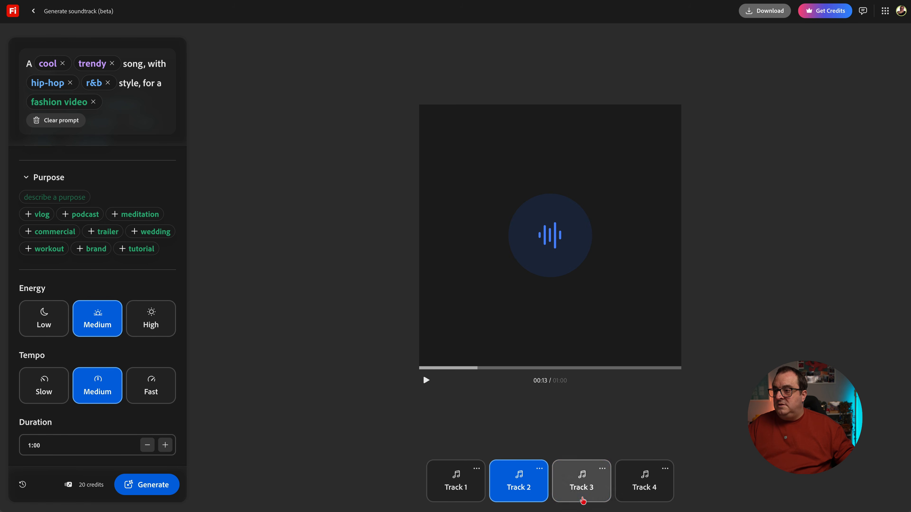
pyautogui.click(582, 497)
pyautogui.click(627, 489)
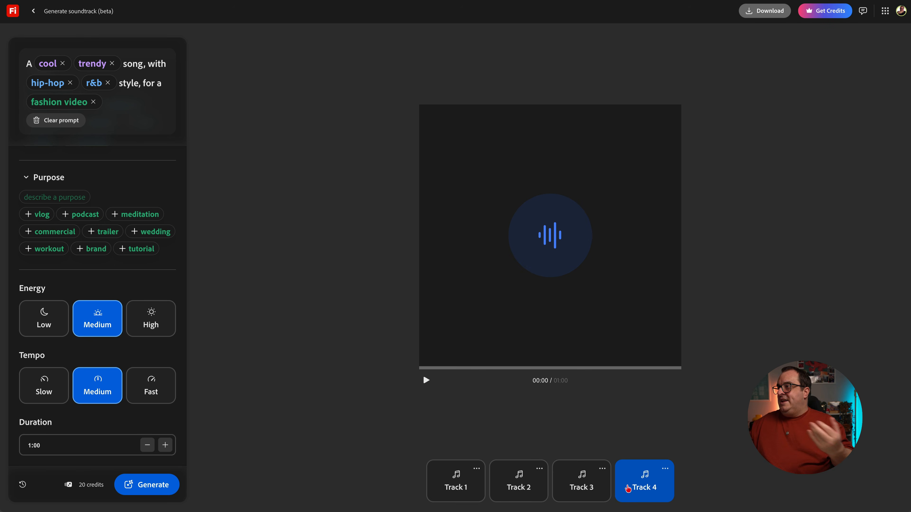
# - Review the soundtrack's tempo, energy, purpose, style and vibe options, back up to the video upload area
pyautogui.scroll(3, 147, 265)
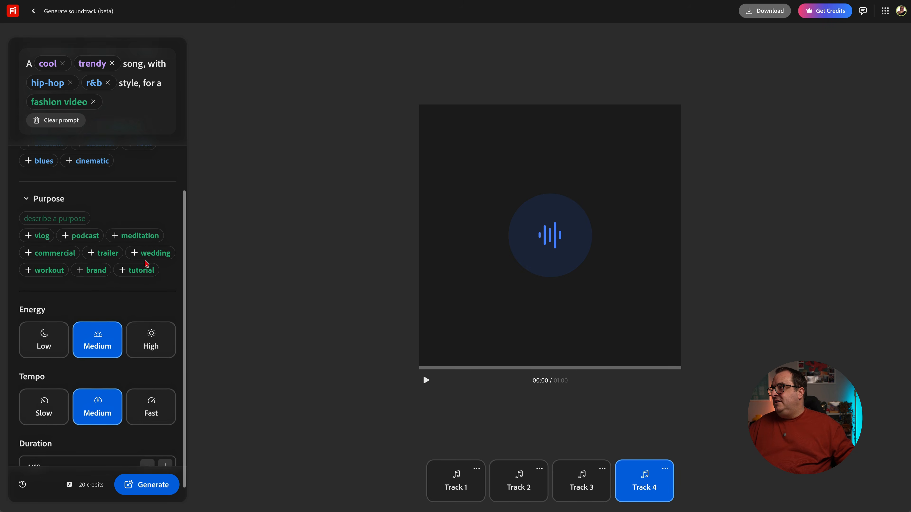
pyautogui.scroll(10, 147, 265)
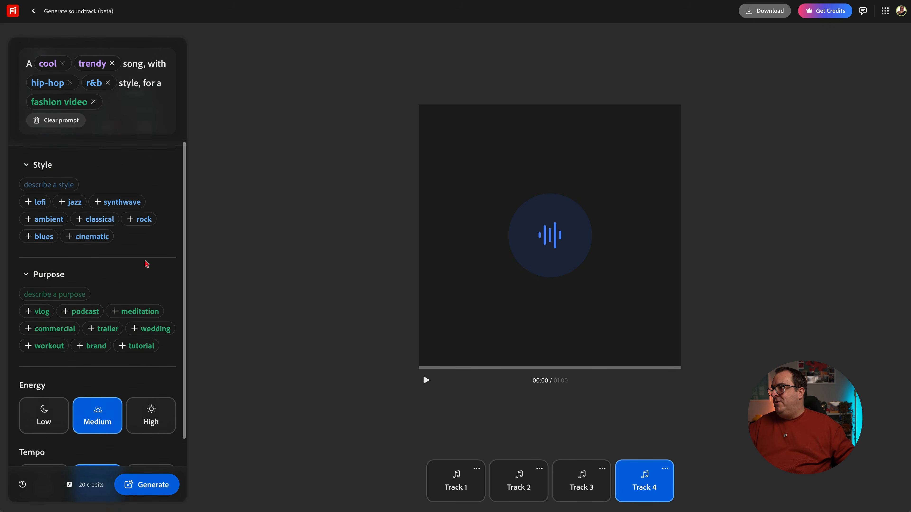
pyautogui.scroll(2, 147, 264)
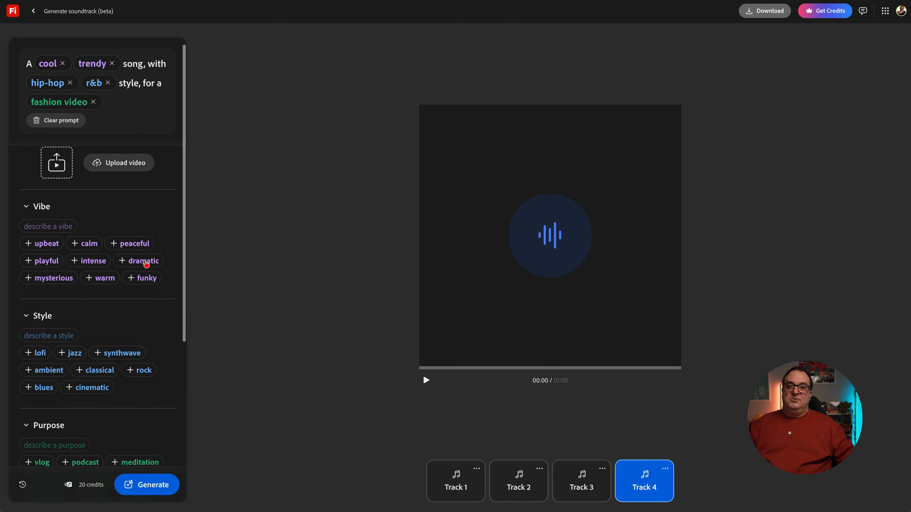
pyautogui.scroll(1, 147, 264)
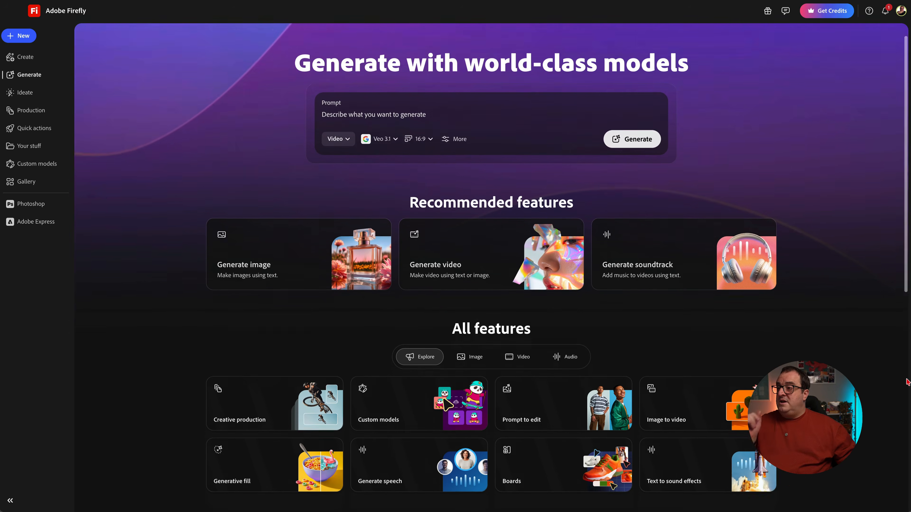
# - Filter all features to image tools and open Text to vector to view the penguin on ice skates images
pyautogui.scroll(-3, 907, 382)
pyautogui.scroll(-1, 908, 382)
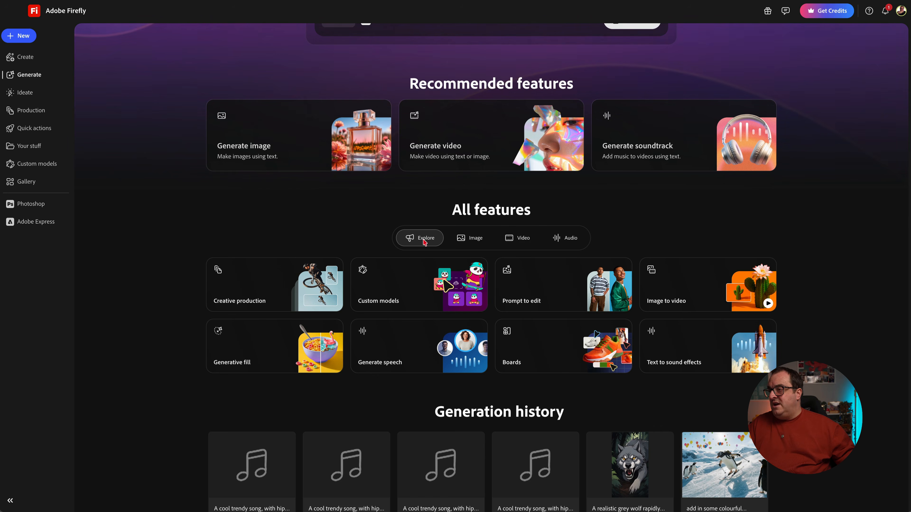
pyautogui.click(476, 239)
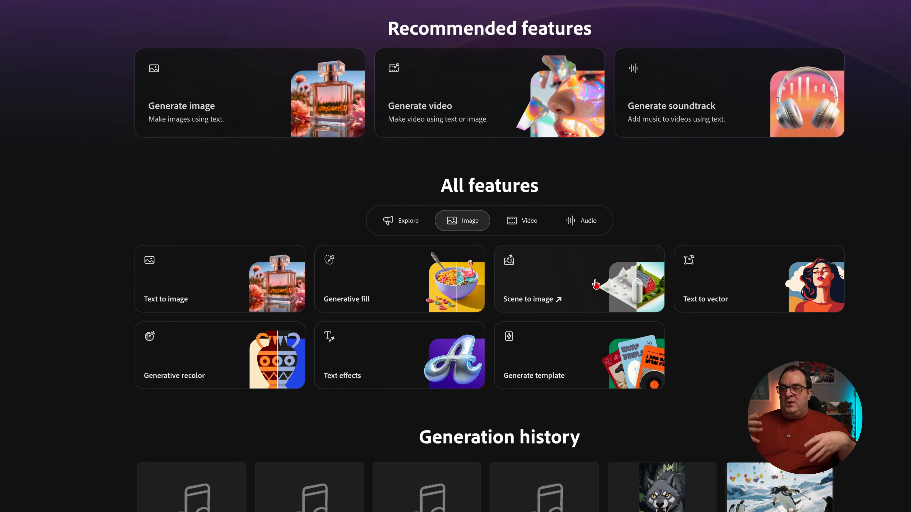
pyautogui.click(765, 291)
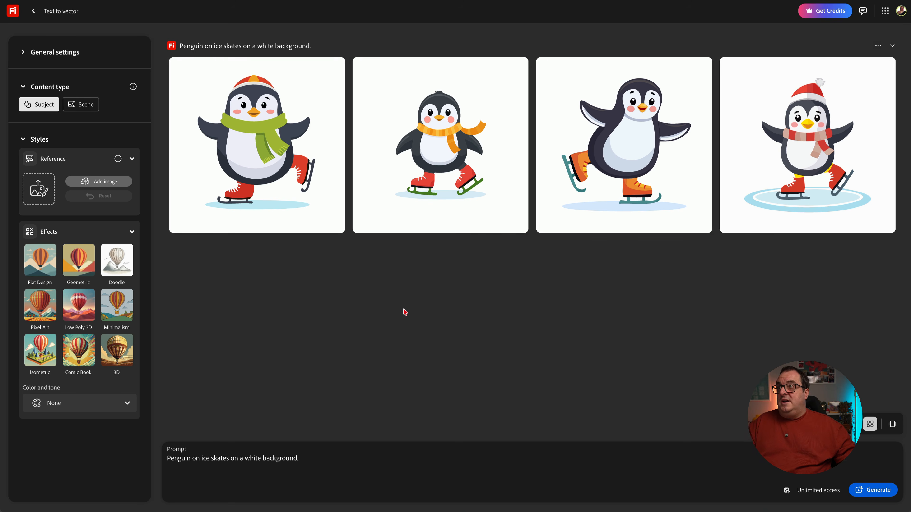
pyautogui.moveTo(251, 127)
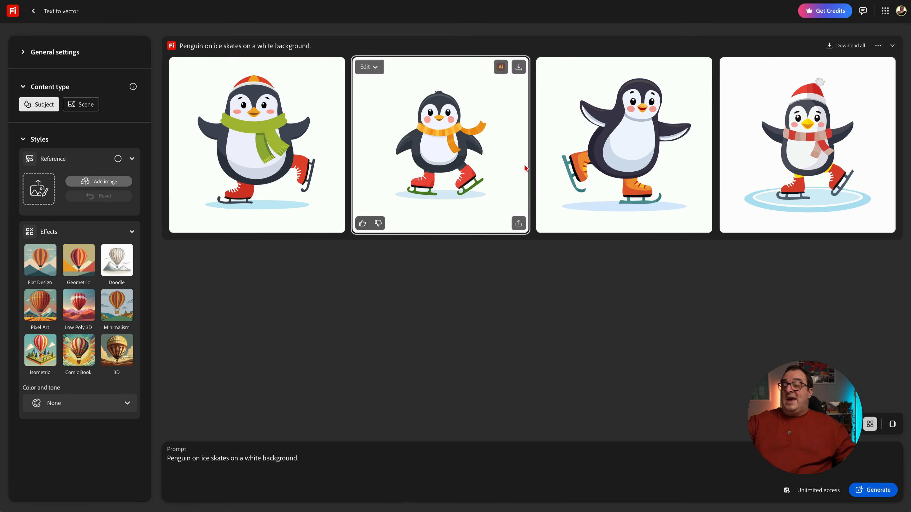
pyautogui.moveTo(736, 170)
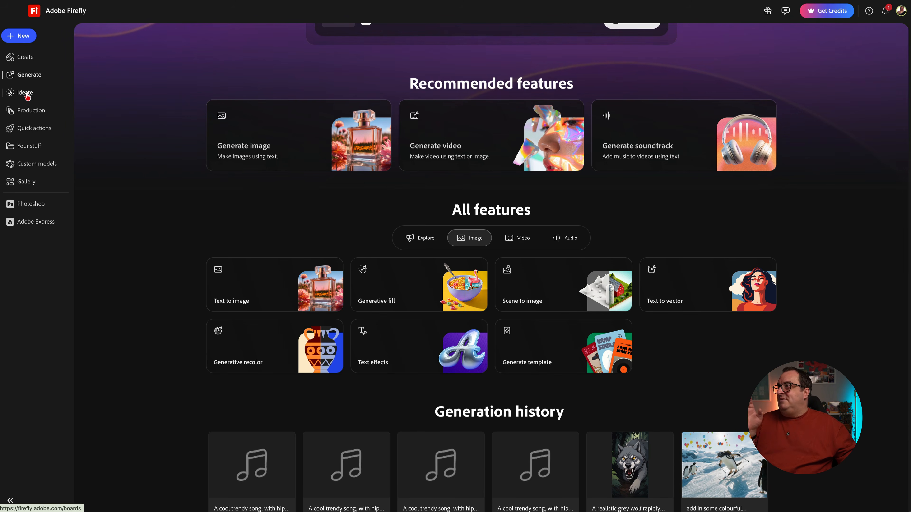
# - Open the Wallpaper Swap board and load the prompt and reference images of the top green floral-wallpaper living room image
pyautogui.click(25, 92)
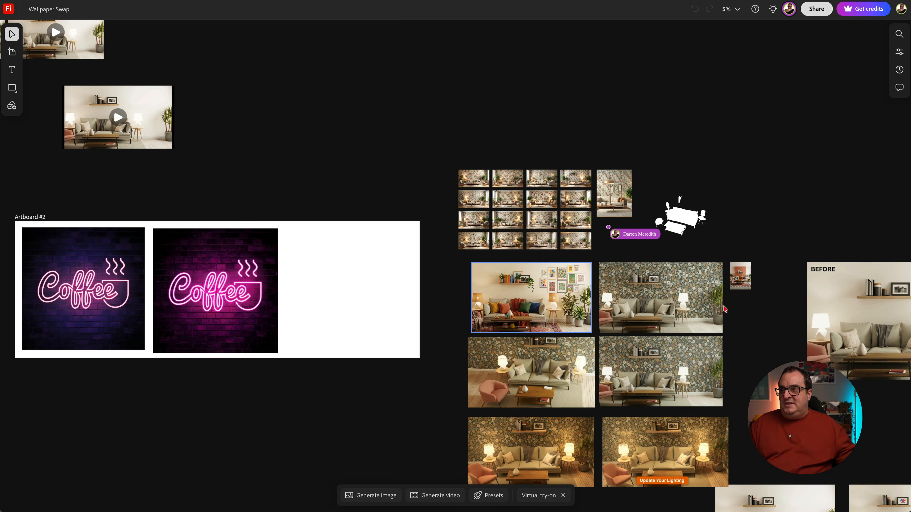
pyautogui.click(669, 294)
pyautogui.scroll(4, 737, 315)
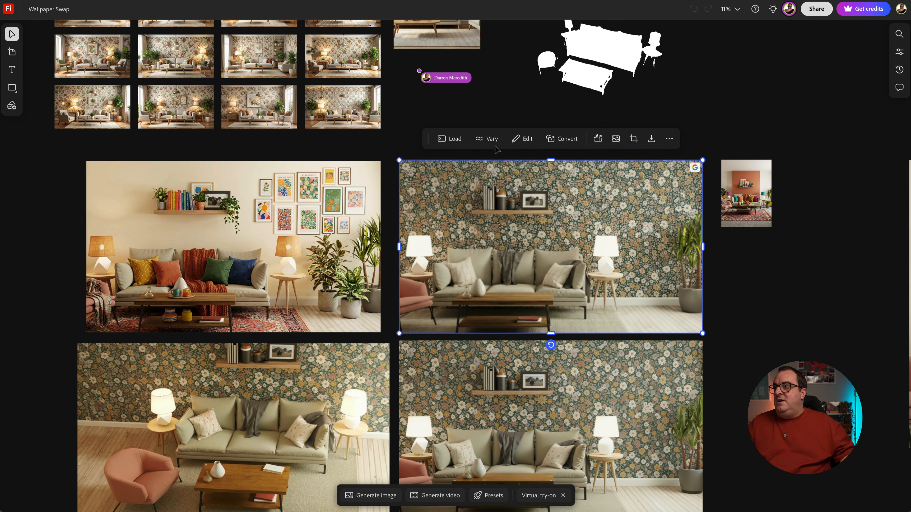
pyautogui.click(455, 140)
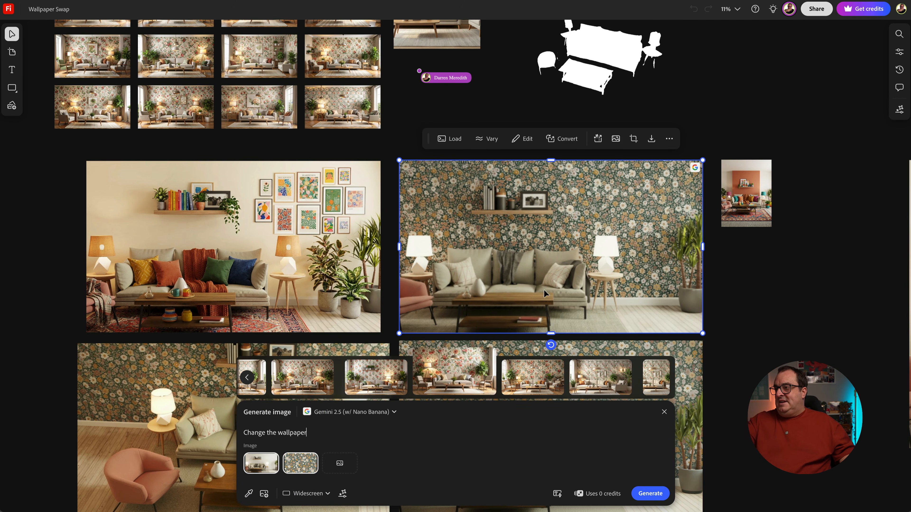
pyautogui.moveTo(256, 469)
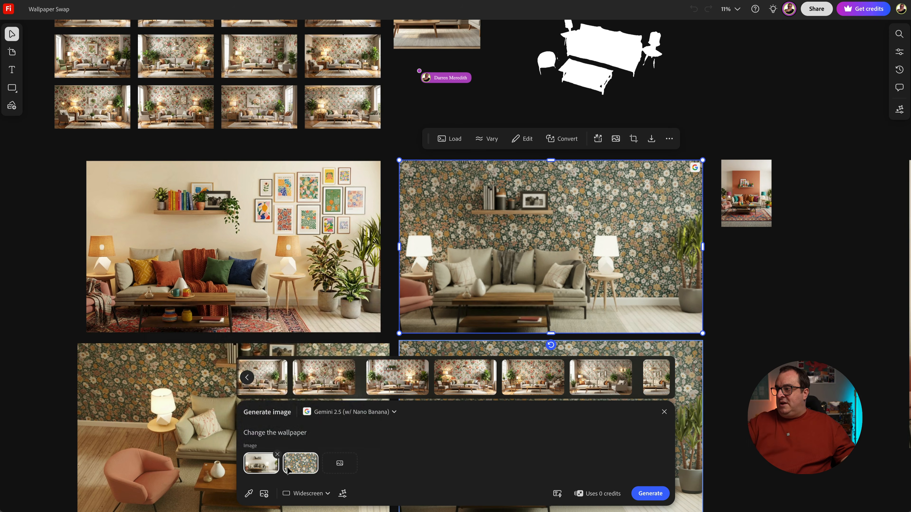
pyautogui.moveTo(297, 465)
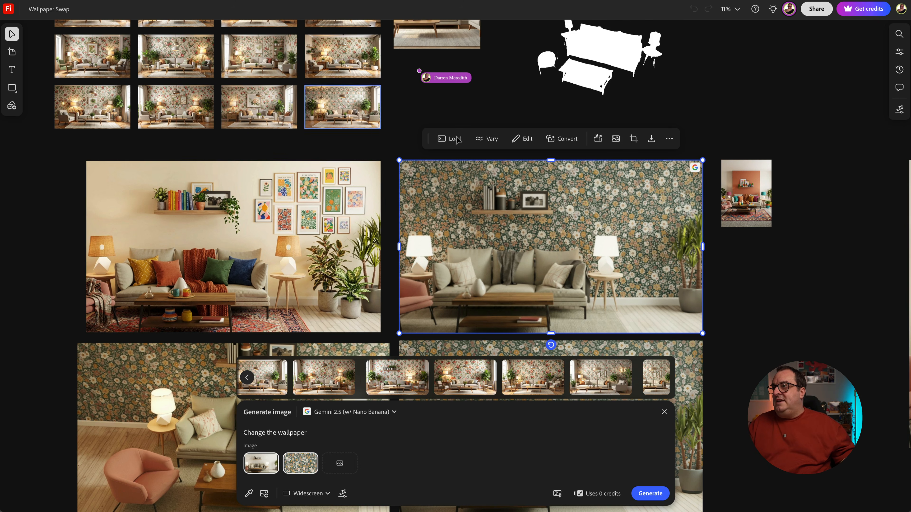
# - Show the Vary options for the floral-wallpaper image and examine the grid of living room variations up close
pyautogui.click(488, 141)
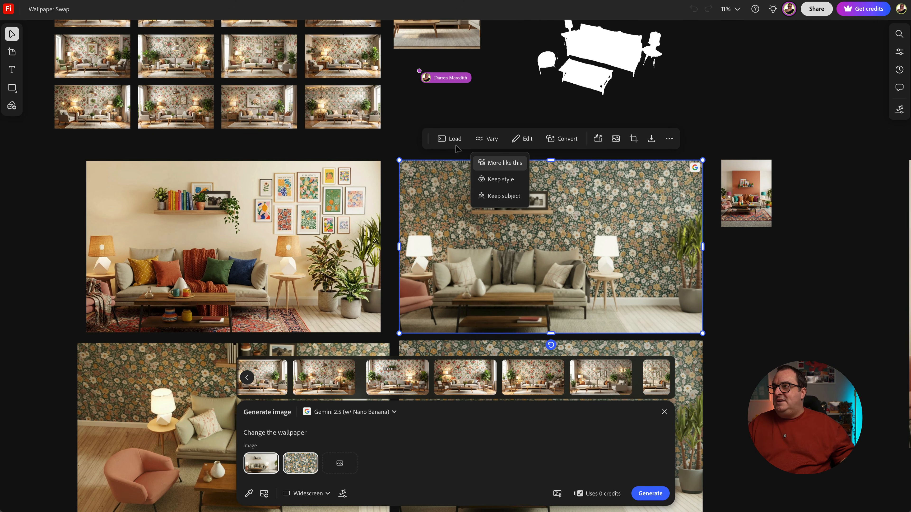
pyautogui.click(370, 117)
pyautogui.hscroll(-7, 434, 146)
pyautogui.scroll(2, 433, 146)
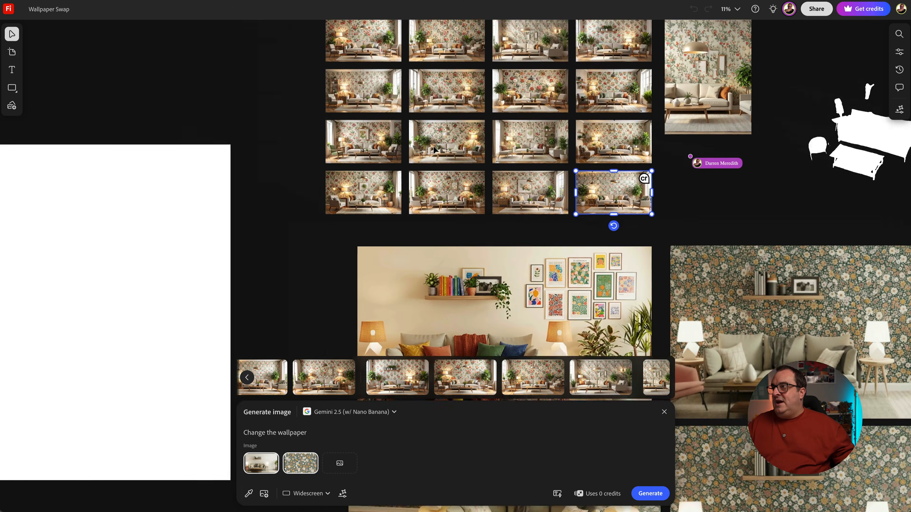
pyautogui.scroll(5, 433, 147)
pyautogui.click(519, 88)
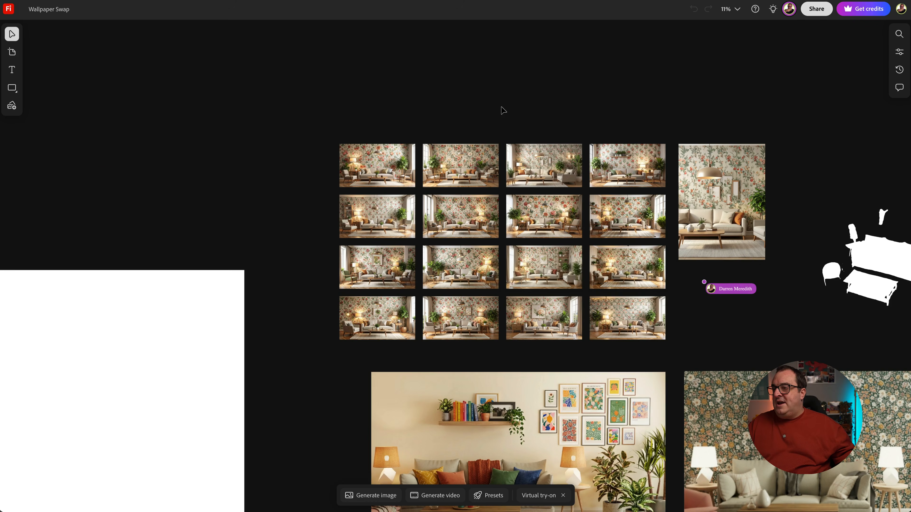
pyautogui.scroll(5, 503, 110)
pyautogui.scroll(-2, 503, 110)
pyautogui.scroll(-3, 502, 110)
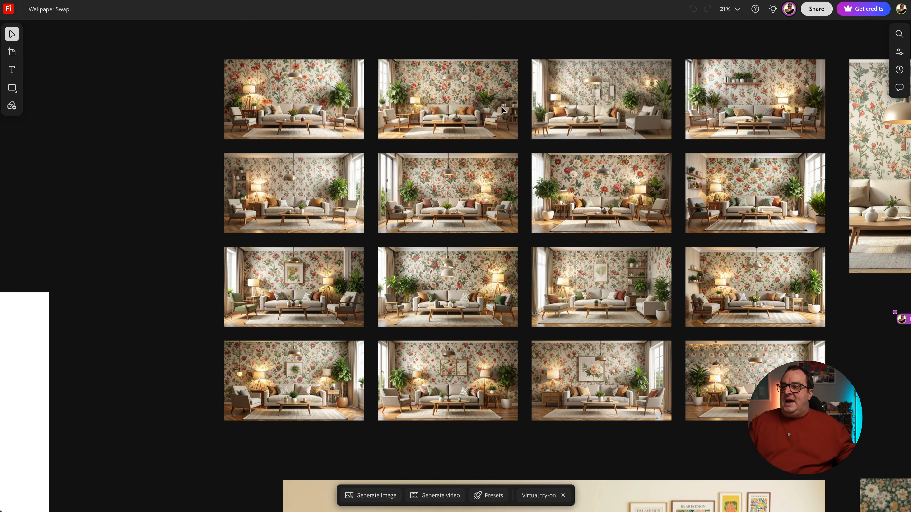
pyautogui.hscroll(5, 624, 214)
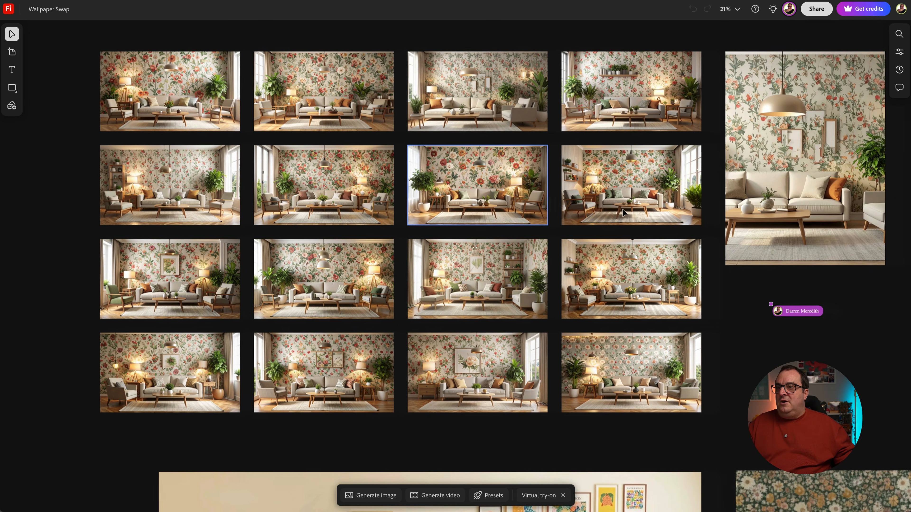
pyautogui.hscroll(2, 623, 213)
pyautogui.scroll(-1, 623, 212)
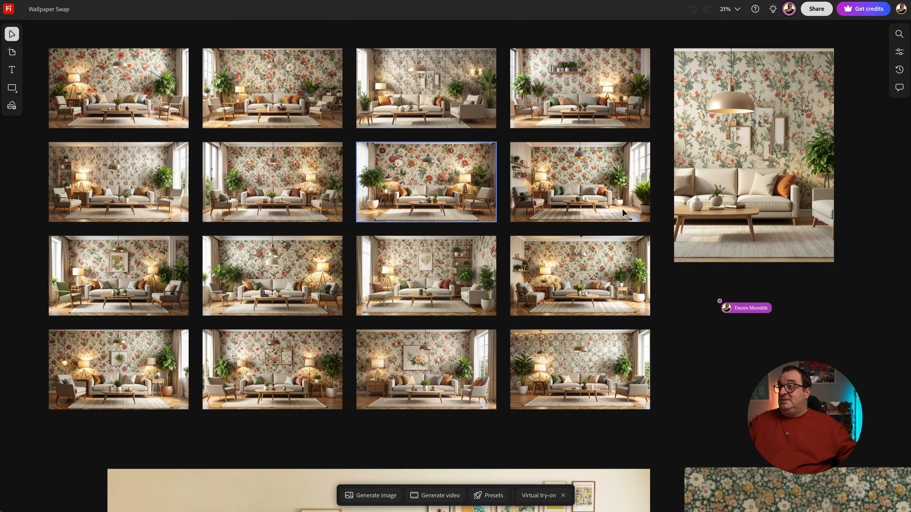
pyautogui.scroll(-6, 621, 209)
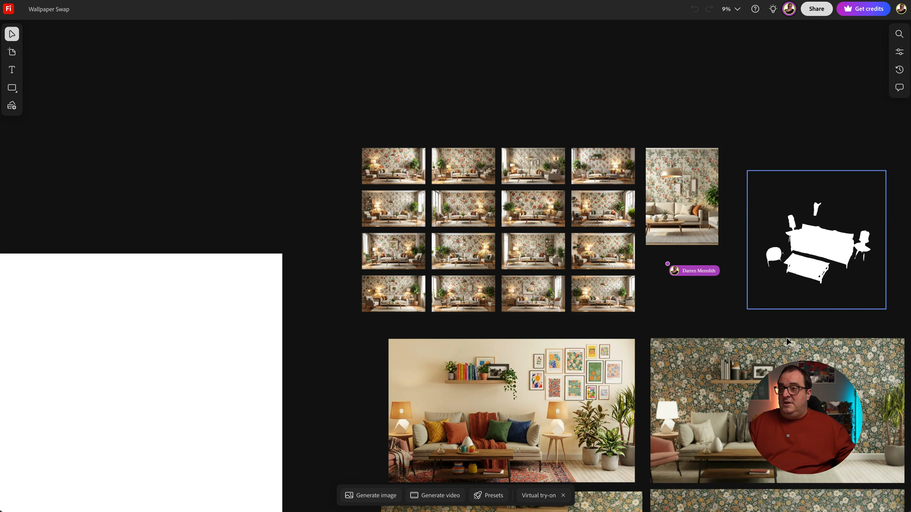
# - Show the video and 3D conversion options for the green floral-wallpaper living room image
pyautogui.click(777, 354)
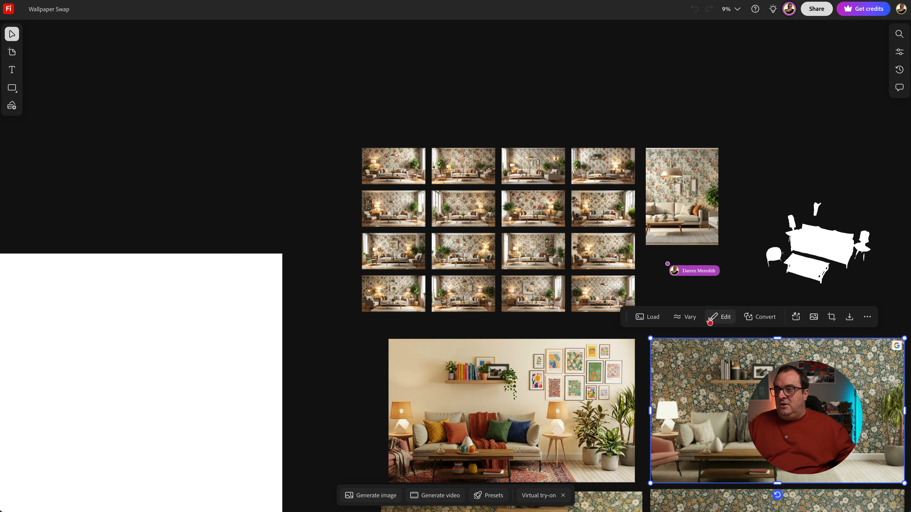
pyautogui.click(756, 320)
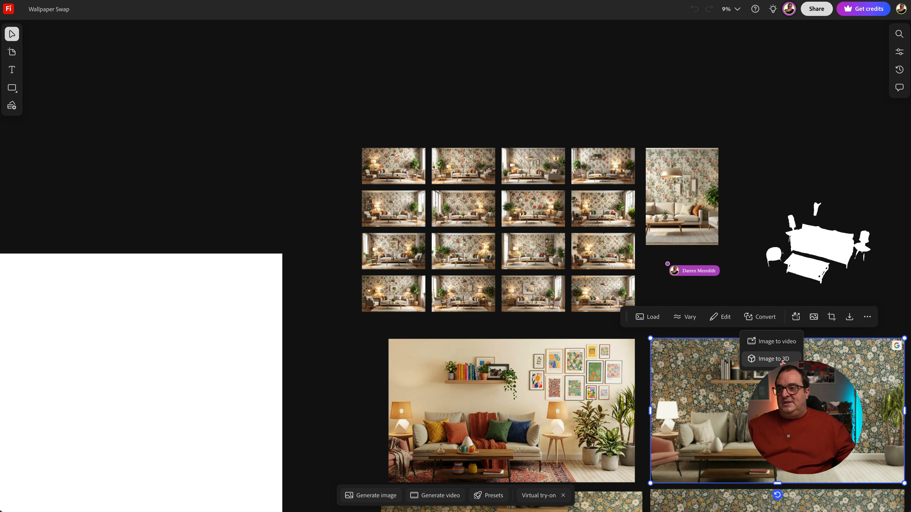
pyautogui.click(843, 300)
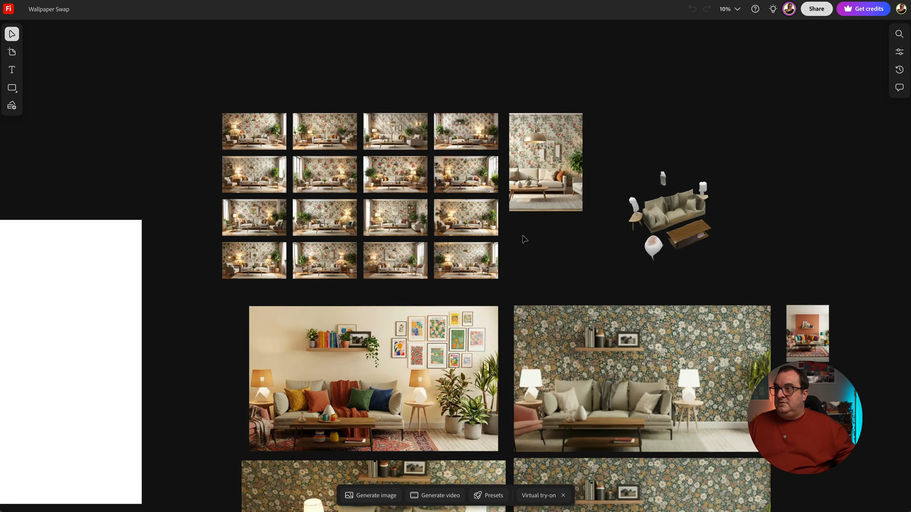
# - Rotate the 3D living room furniture model around its different axes and deselect it
pyautogui.scroll(5, 524, 239)
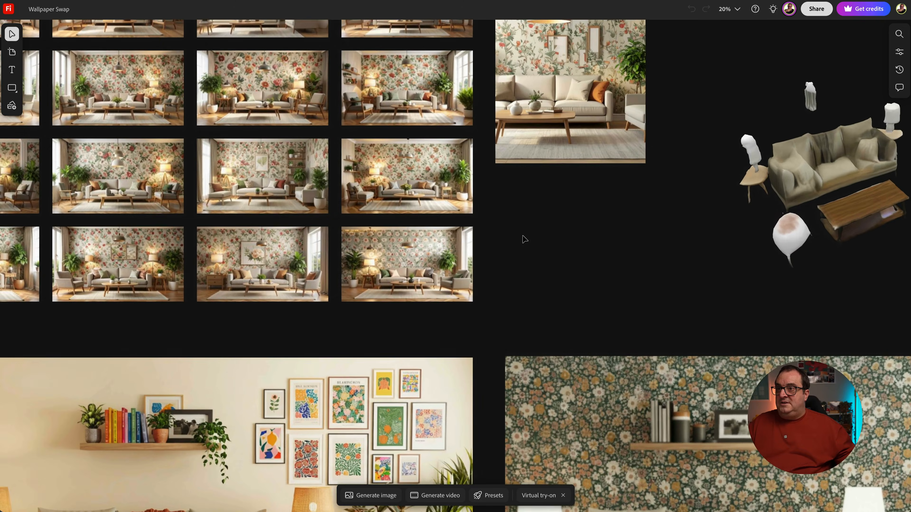
pyautogui.scroll(-4, 524, 239)
pyautogui.click(712, 220)
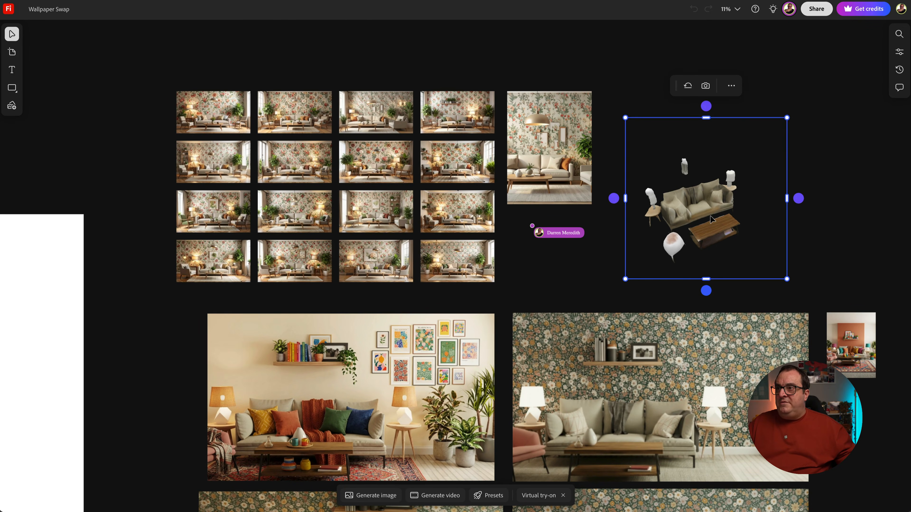
pyautogui.moveTo(613, 198); pyautogui.dragTo(612, 169)
pyautogui.moveTo(798, 198)
pyautogui.mouseDown()
pyautogui.moveTo(798, 212)
pyautogui.moveTo(799, 181)
pyautogui.moveTo(798, 235)
pyautogui.moveTo(797, 211)
pyautogui.mouseUp()
pyautogui.moveTo(705, 105); pyautogui.dragTo(734, 113)
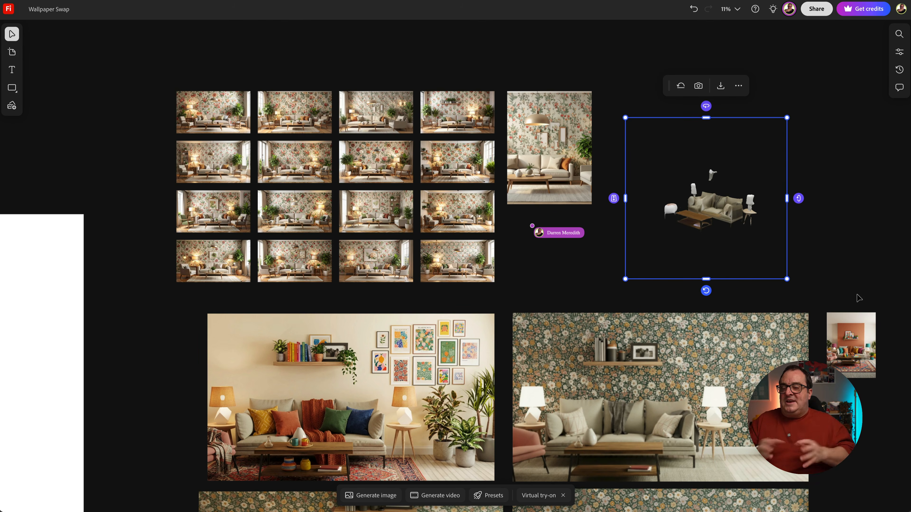
pyautogui.click(853, 274)
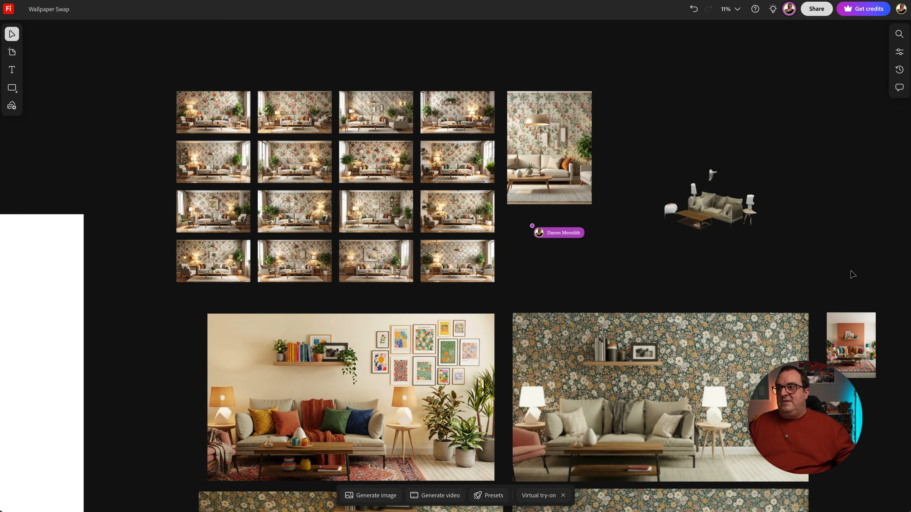
# - Find the living room videos above the Coffee artboard and play the single clip below the pair
pyautogui.scroll(1, 853, 261)
pyautogui.scroll(-3, 853, 260)
pyautogui.hscroll(-1, 852, 261)
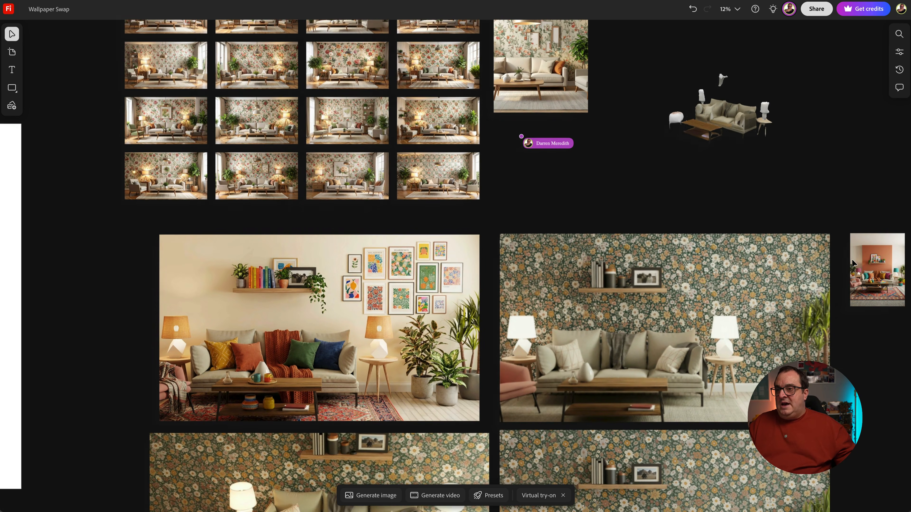
pyautogui.scroll(-10, 615, 204)
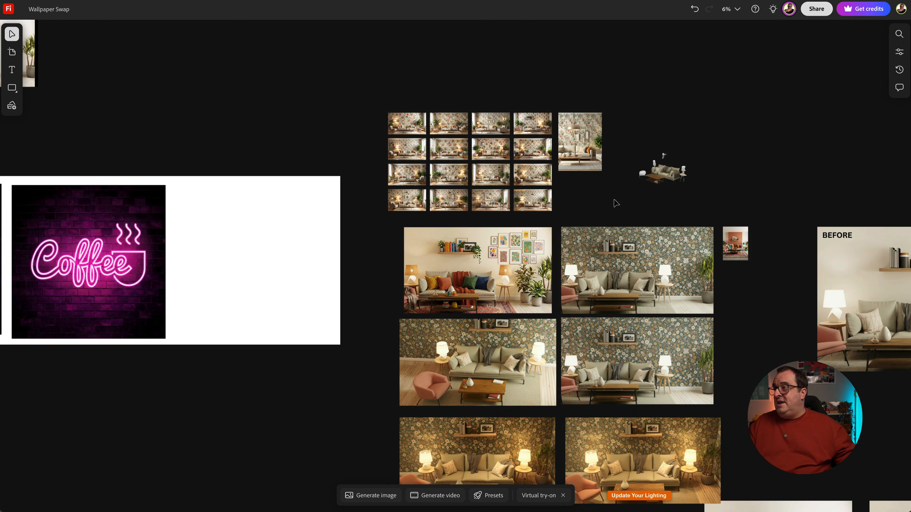
pyautogui.scroll(5, 616, 203)
pyautogui.hscroll(-10, 616, 203)
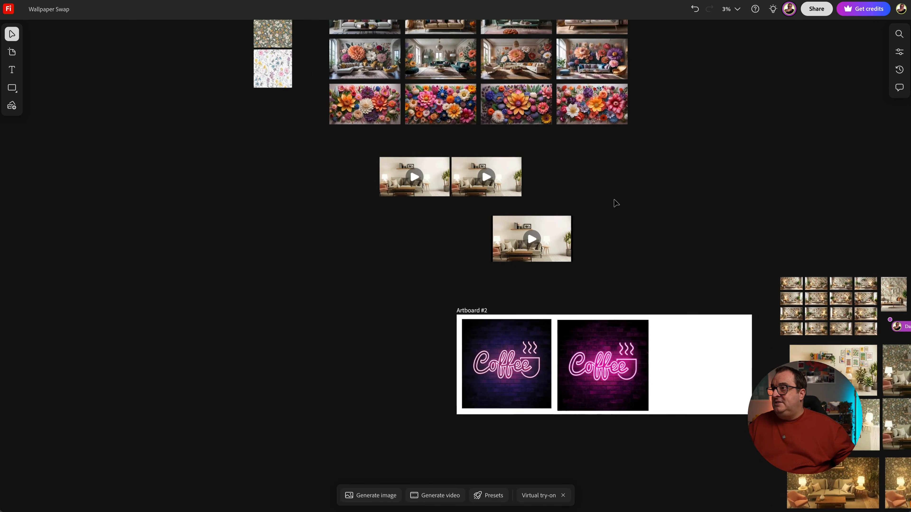
pyautogui.scroll(6, 628, 258)
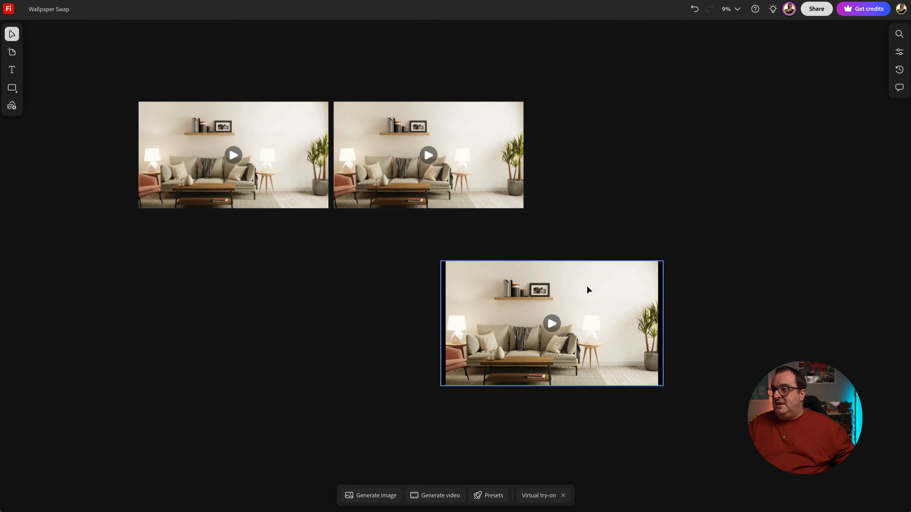
pyautogui.click(555, 319)
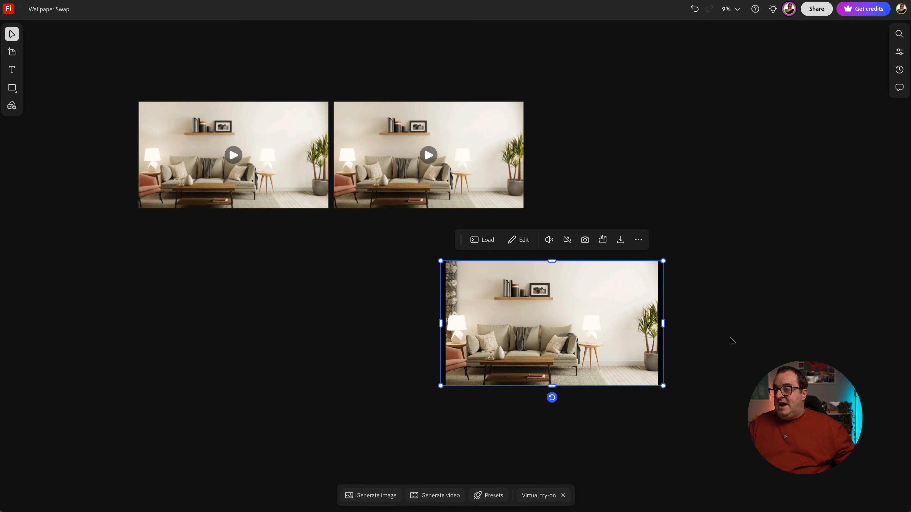
pyautogui.moveTo(553, 323)
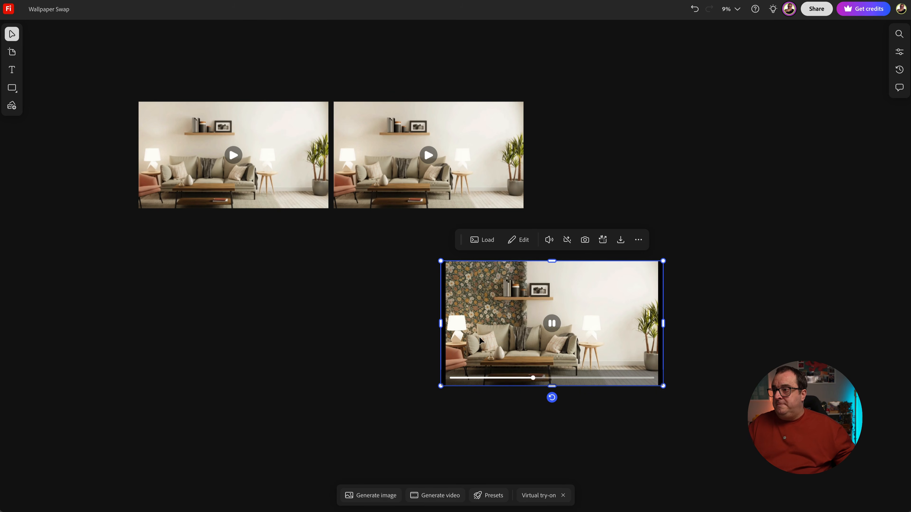
pyautogui.click(552, 324)
pyautogui.click(552, 324)
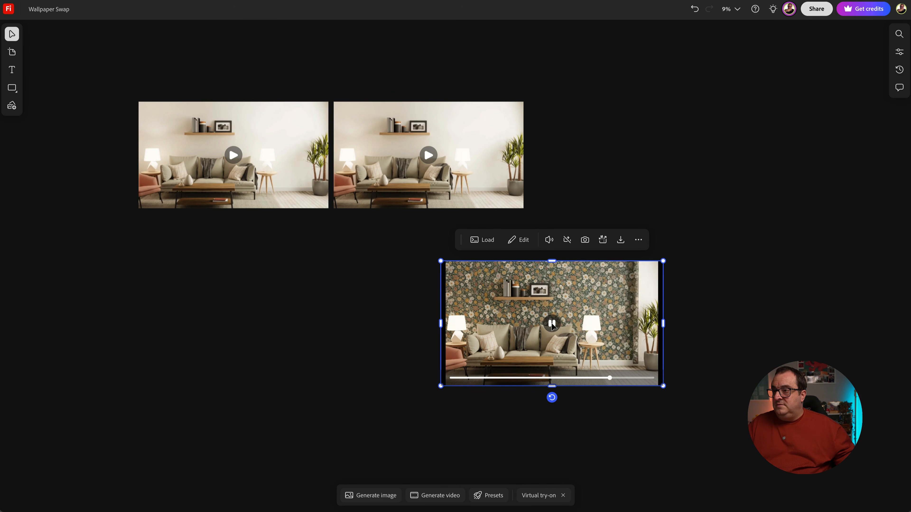
# - Load the wallpaper video's generation settings and examine its prompt and first and last frame images
pyautogui.click(483, 241)
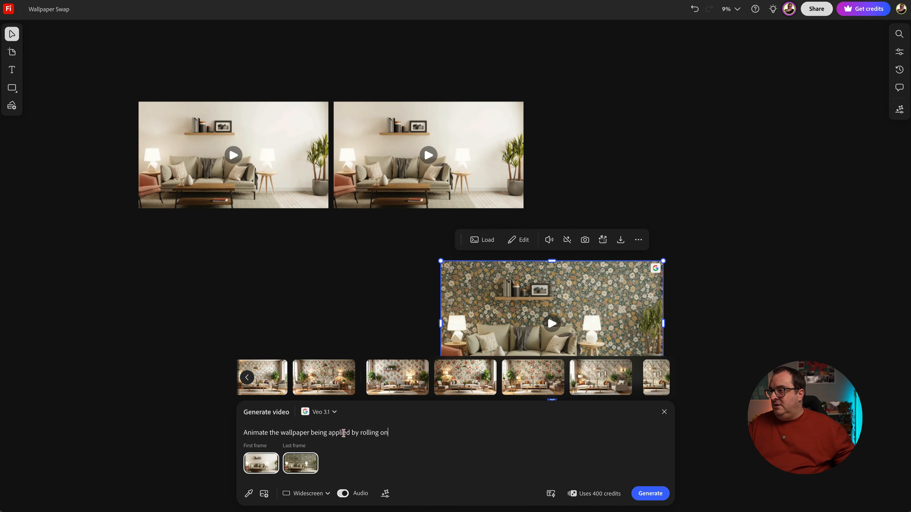
pyautogui.moveTo(260, 462)
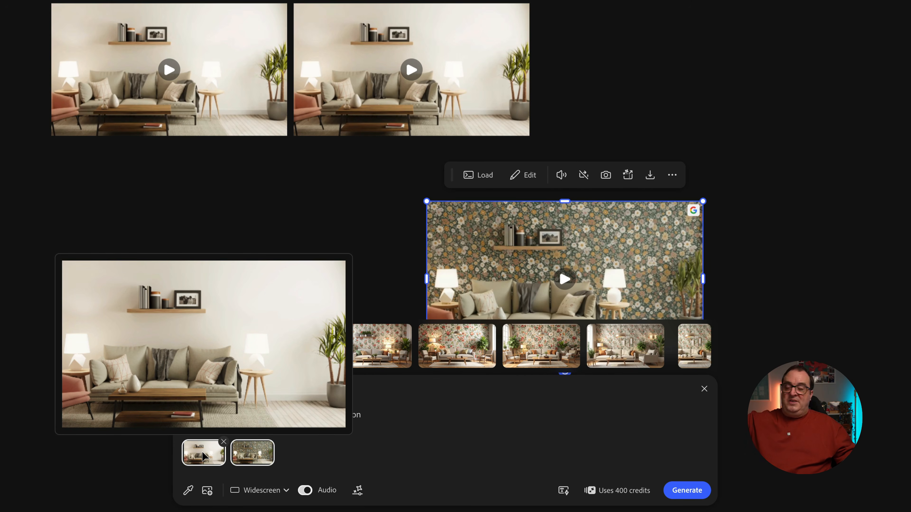
pyautogui.moveTo(252, 462)
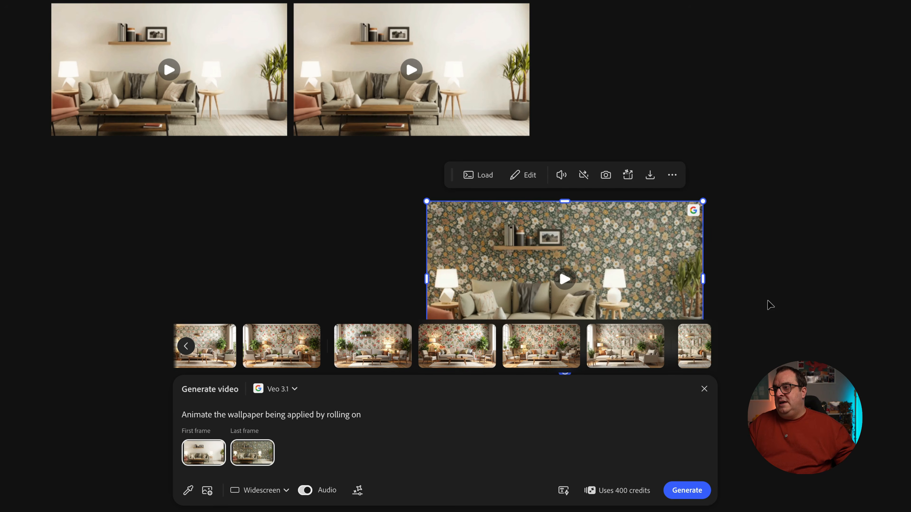
pyautogui.click(778, 304)
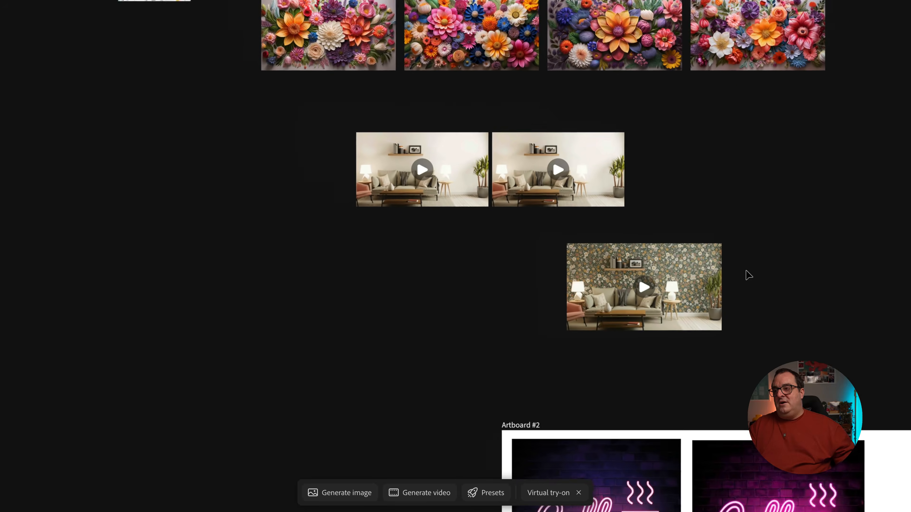
# - Show the image generation prompt while viewing the Coffee artboard and living room images, and close the prompt
pyautogui.scroll(-5, 747, 274)
pyautogui.scroll(3, 746, 275)
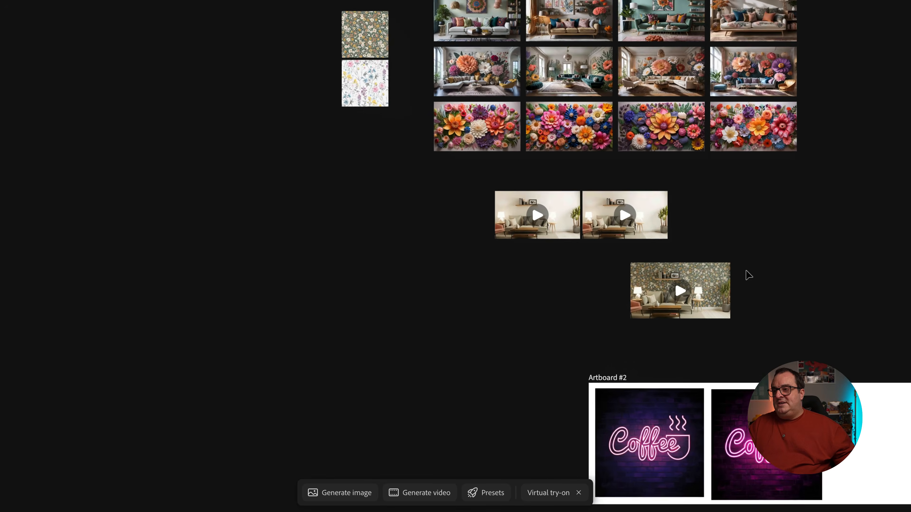
pyautogui.scroll(-4, 746, 275)
pyautogui.hscroll(9, 747, 275)
pyautogui.scroll(-4, 746, 275)
pyautogui.hscroll(5, 747, 275)
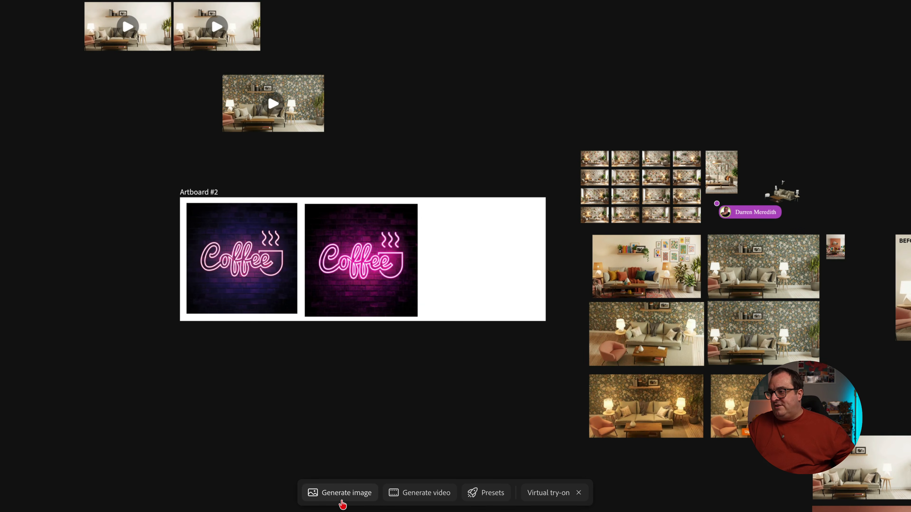
pyautogui.click(341, 500)
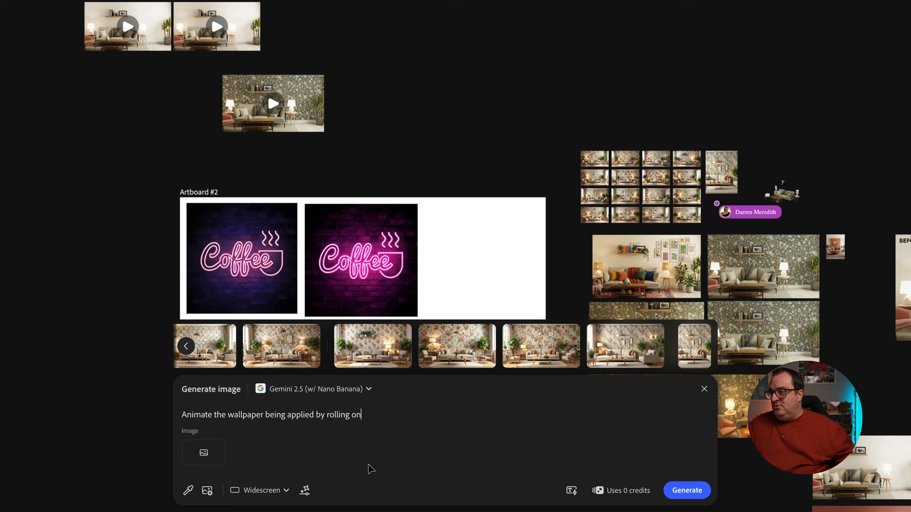
pyautogui.click(704, 389)
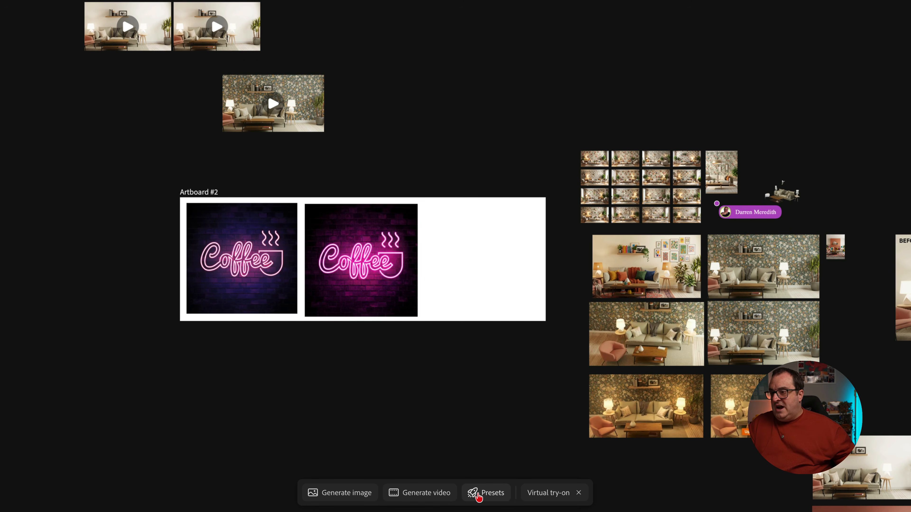
# - Browse the image presets from Winter greeting through to Spooky scene
pyautogui.click(478, 497)
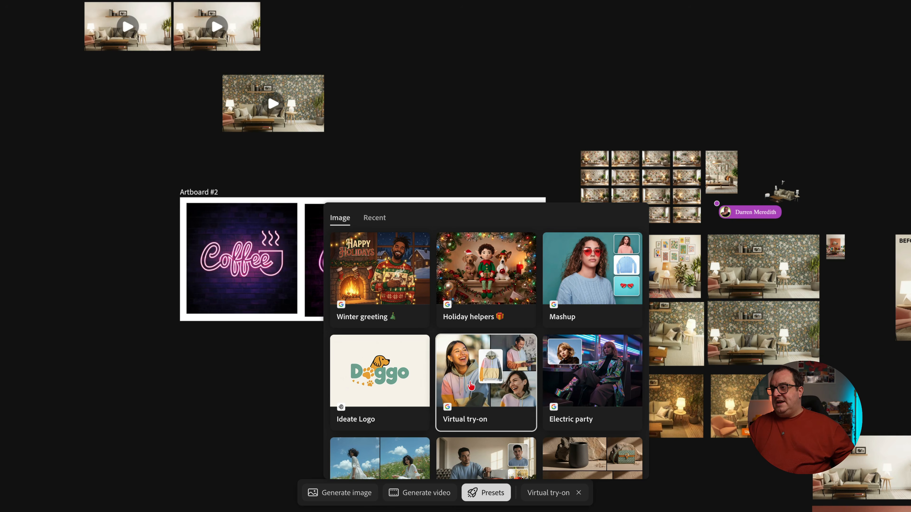
pyautogui.scroll(-3, 473, 386)
pyautogui.scroll(-3, 473, 385)
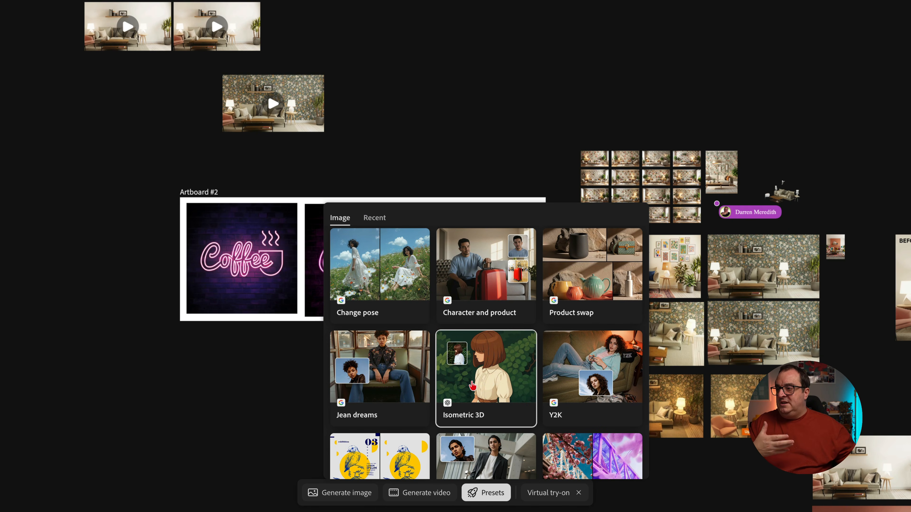
pyautogui.scroll(-6, 473, 386)
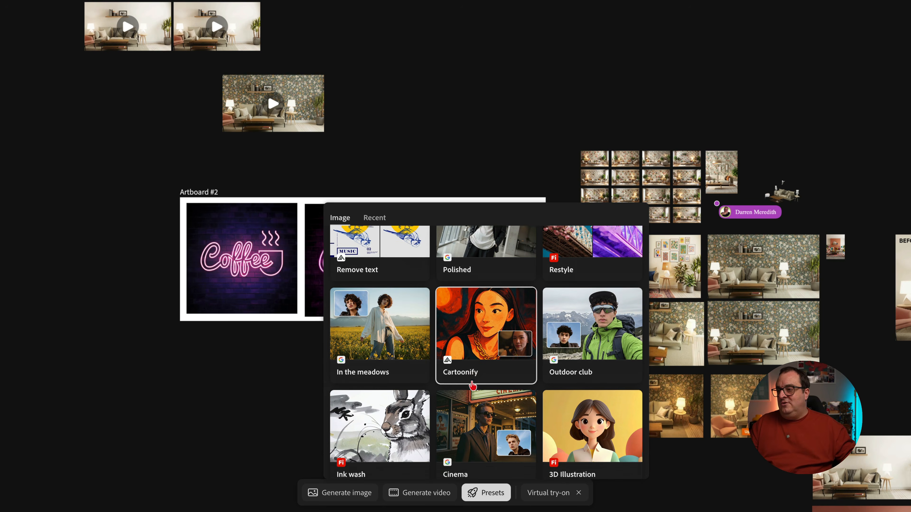
pyautogui.scroll(-8, 472, 386)
pyautogui.scroll(-1, 473, 385)
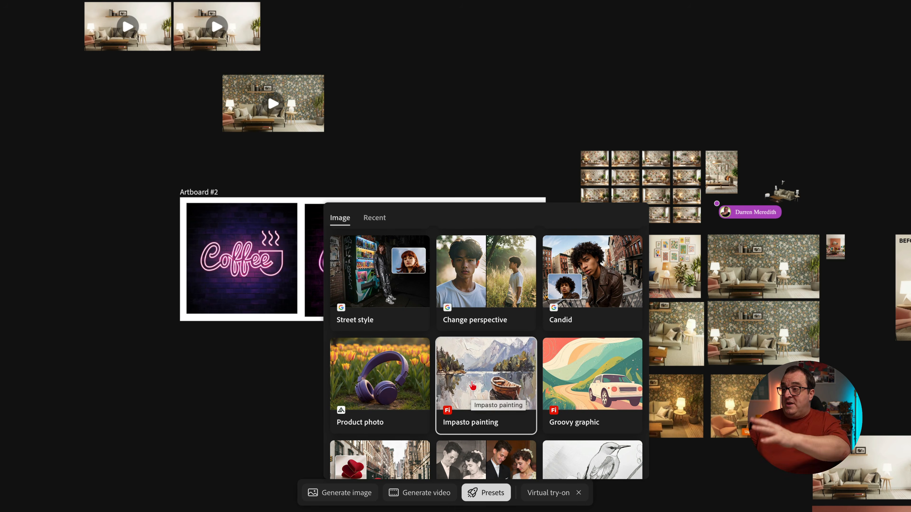
pyautogui.scroll(-5, 473, 386)
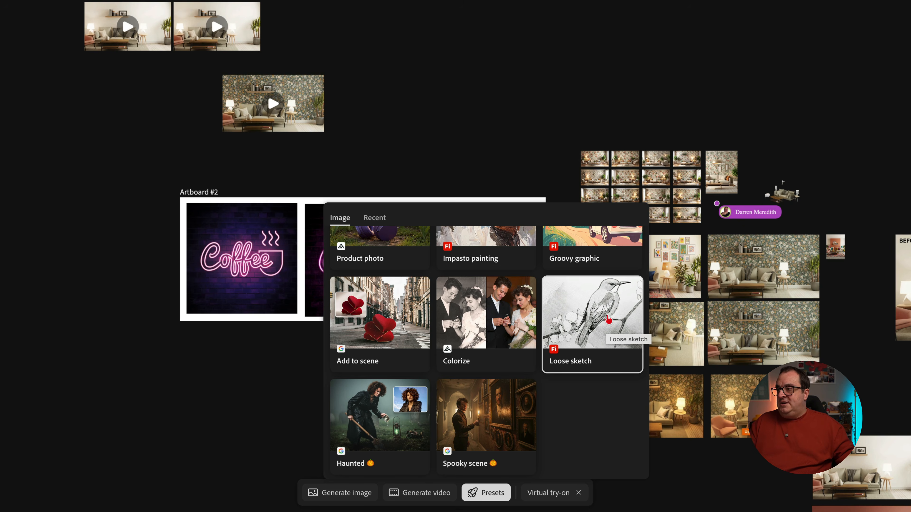
# - Generate a widescreen image with the Loose sketch preset, using the green floral-wallpaper living room as the source image
pyautogui.click(608, 319)
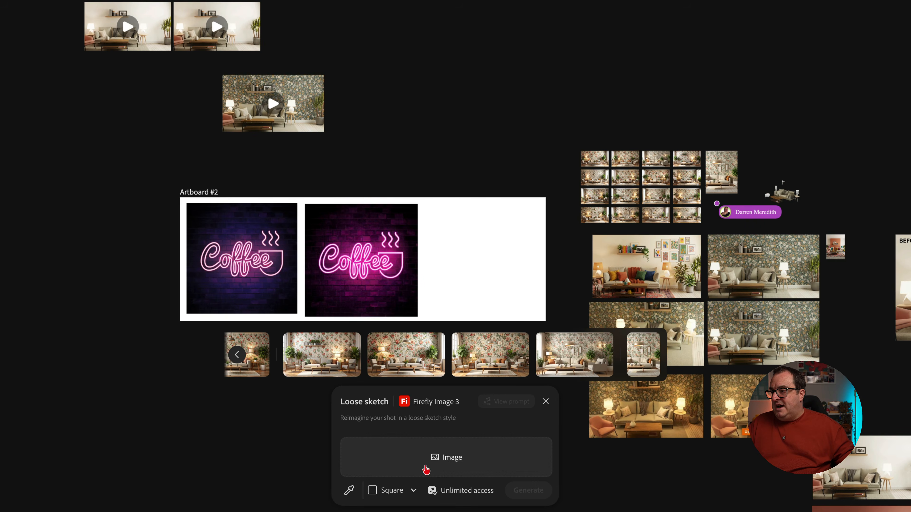
pyautogui.moveTo(475, 315)
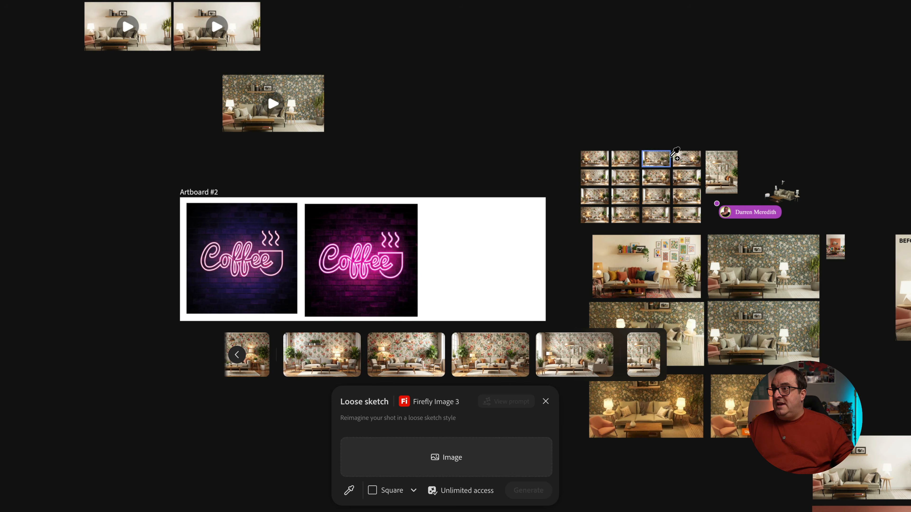
pyautogui.click(763, 266)
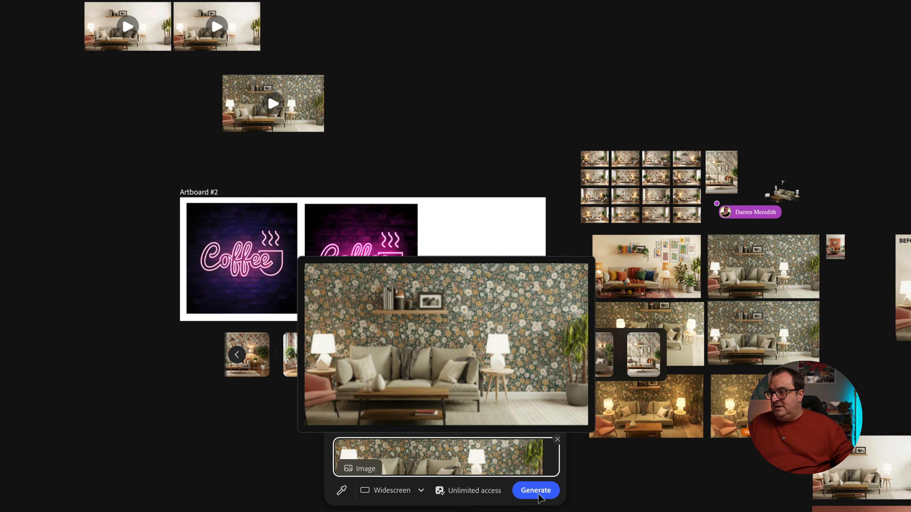
pyautogui.click(536, 491)
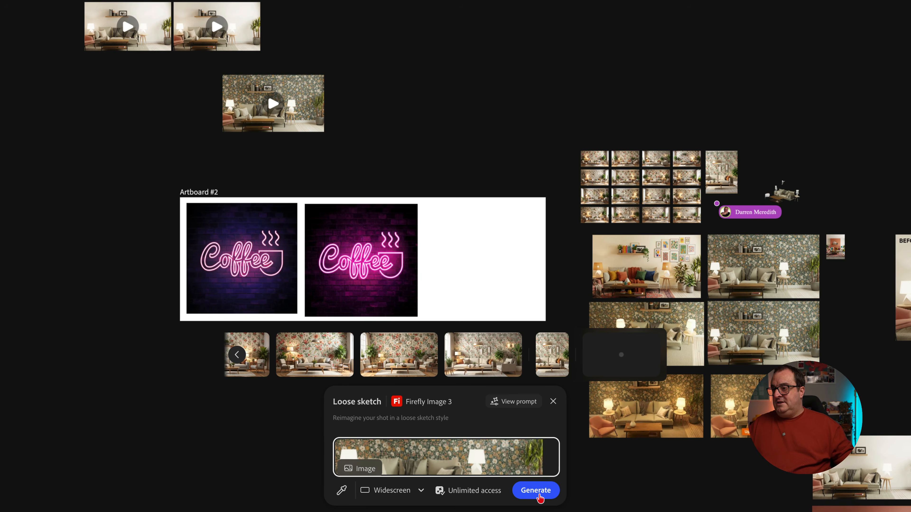
# - Place the generated loose sketch on the canvas above the living room variations and view it up close
pyautogui.moveTo(536, 448)
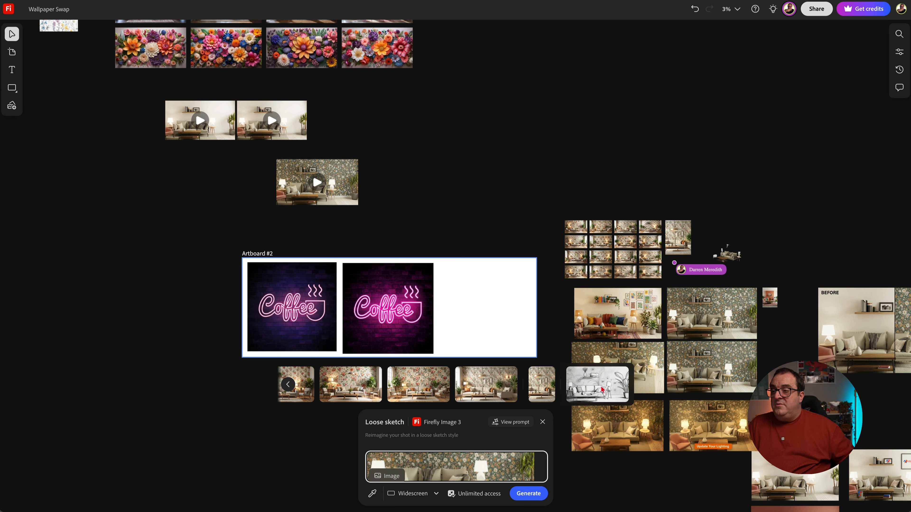
pyautogui.moveTo(586, 385)
pyautogui.moveTo(563, 372)
pyautogui.mouseDown()
pyautogui.moveTo(661, 294)
pyautogui.moveTo(570, 145)
pyautogui.moveTo(575, 187)
pyautogui.moveTo(664, 185)
pyautogui.mouseUp()
pyautogui.hotkey('shift', '2')
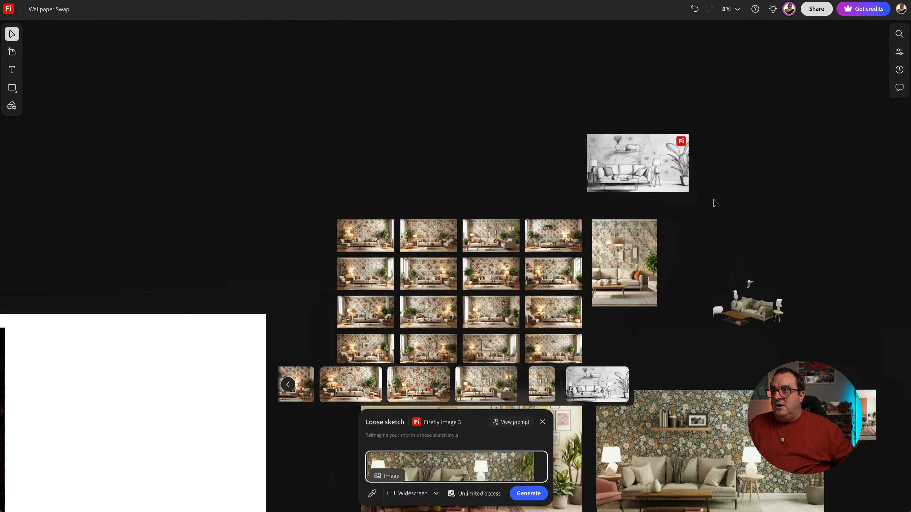
pyautogui.scroll(3, 714, 203)
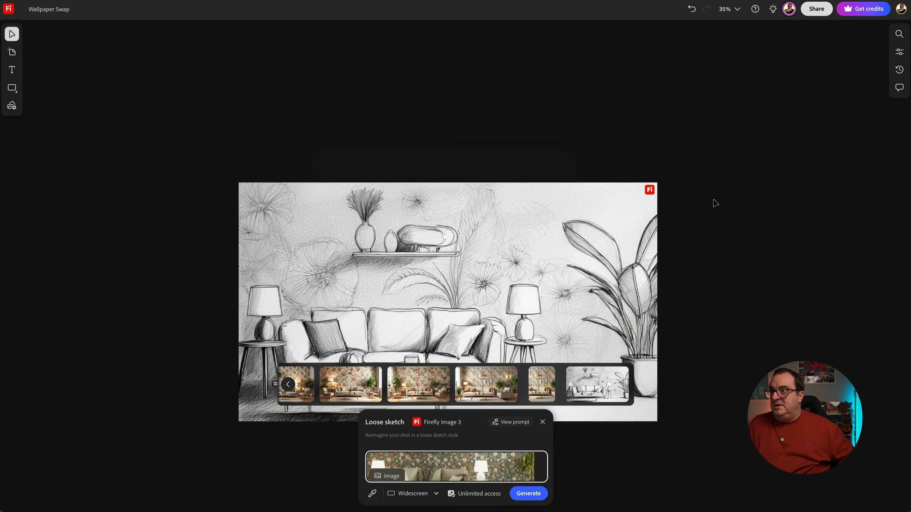
pyautogui.scroll(-3, 713, 203)
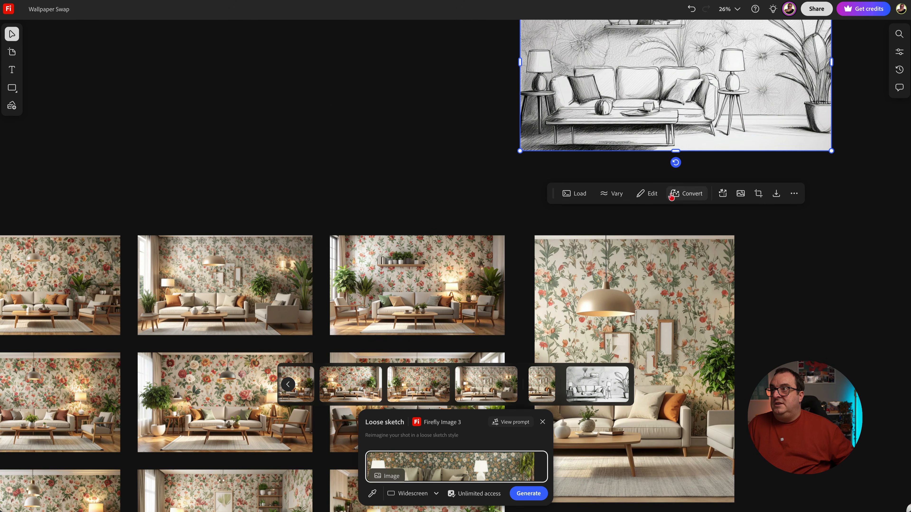
pyautogui.click(817, 235)
pyautogui.scroll(5, 819, 235)
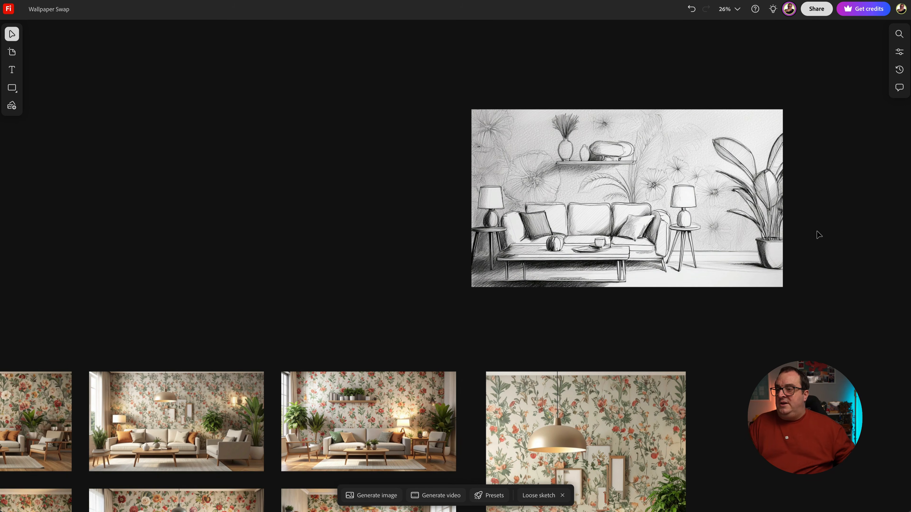
# - Load the loose sketch's generation settings and examine its prompt and its style and composition reference images
pyautogui.click(618, 213)
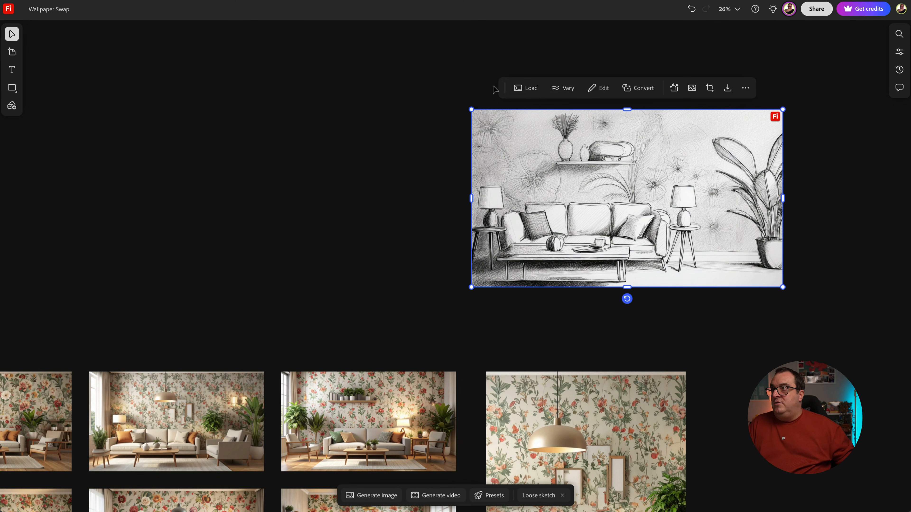
pyautogui.click(523, 90)
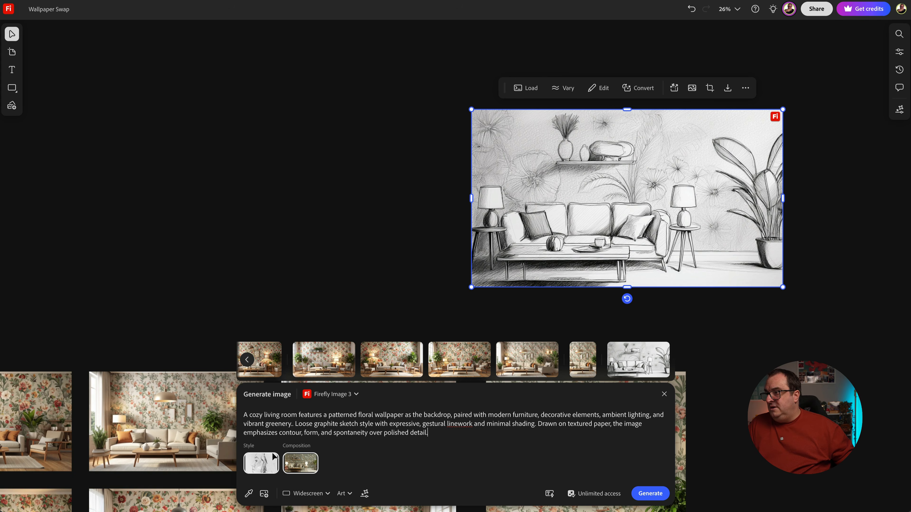
pyautogui.moveTo(262, 467)
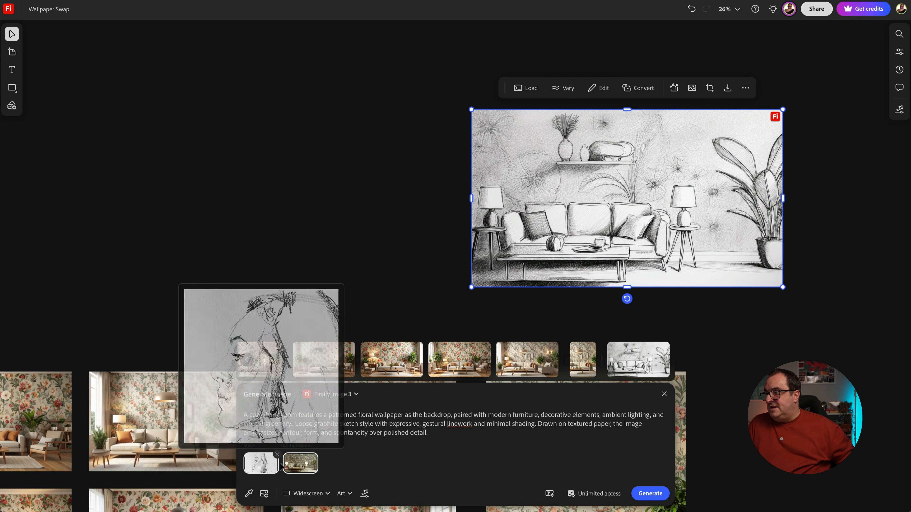
pyautogui.moveTo(303, 468)
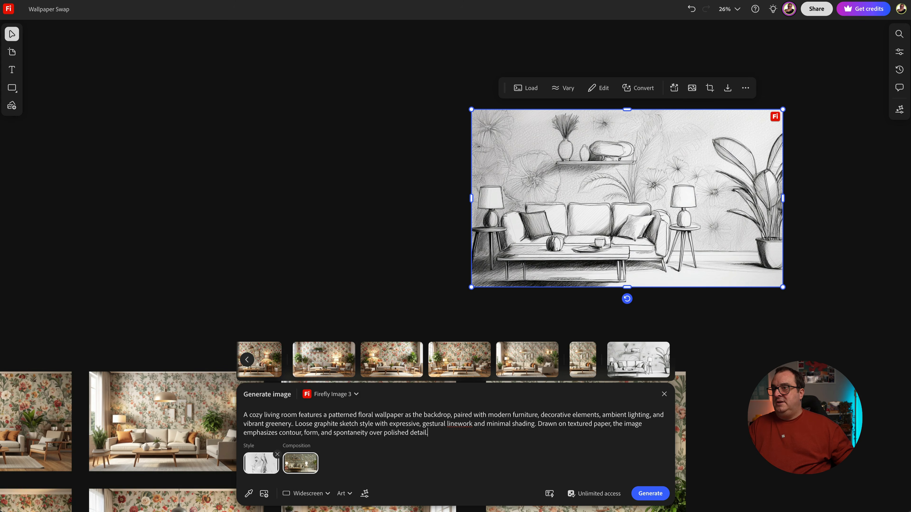
pyautogui.click(550, 336)
pyautogui.click(551, 336)
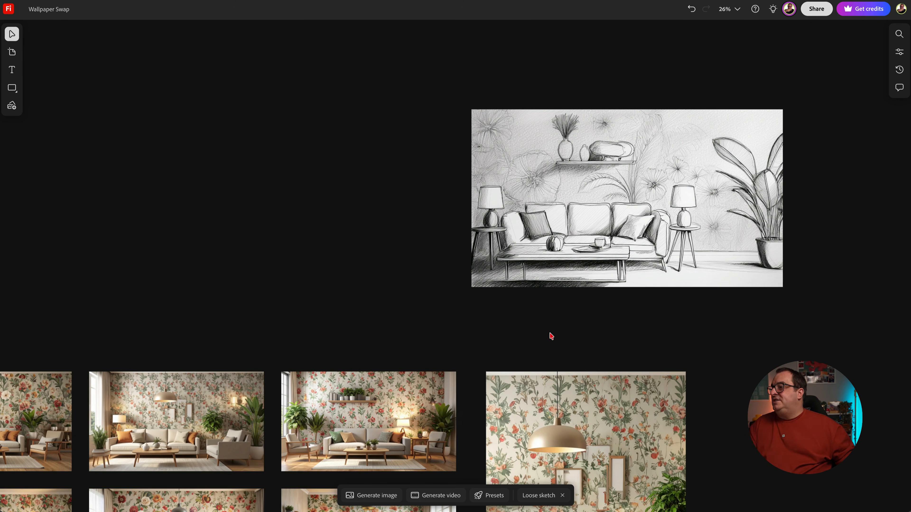
# - Draw an artboard of about 6721 by 4067 around the grid of sixteen living room variations
pyautogui.scroll(-8, 551, 336)
pyautogui.hscroll(-8, 551, 336)
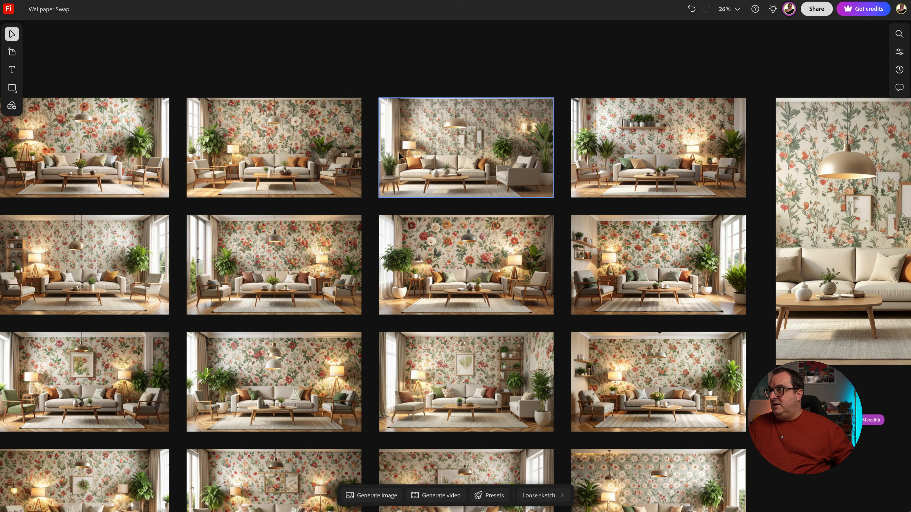
pyautogui.scroll(-5, 384, 200)
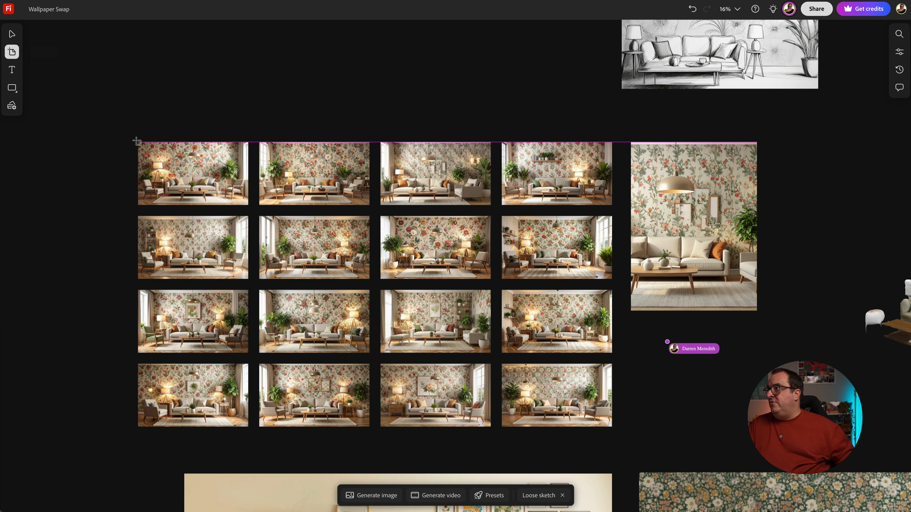
pyautogui.moveTo(128, 135); pyautogui.dragTo(620, 431)
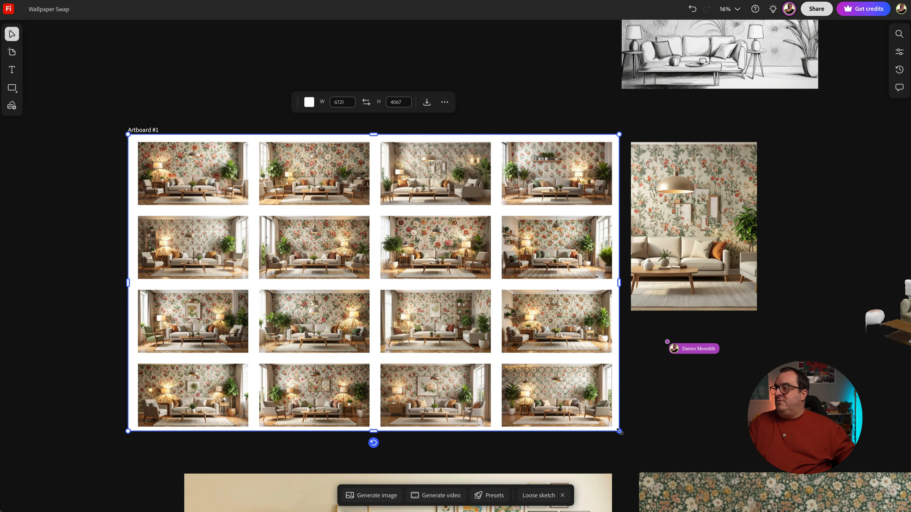
# - Open the name of the artboard around the living room variations for editing
pyautogui.doubleClick(147, 129)
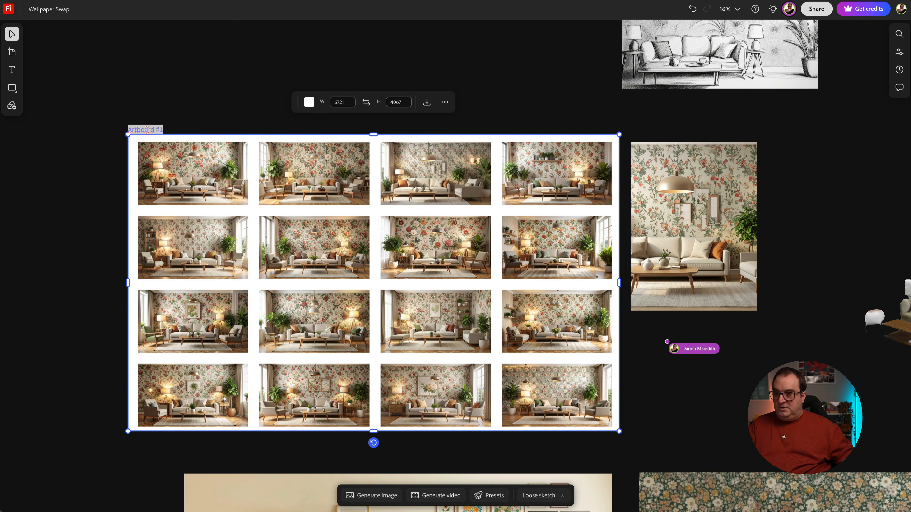
pyautogui.click(147, 130)
pyautogui.click(148, 130)
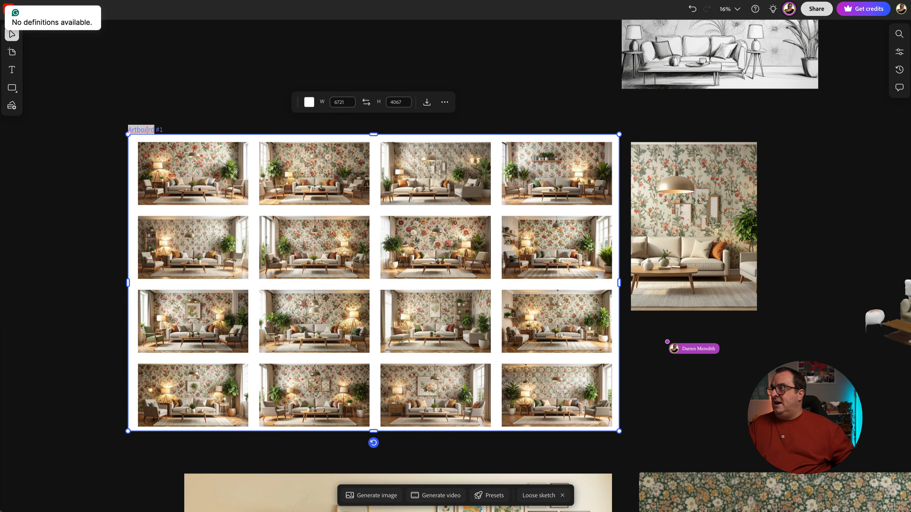
pyautogui.click(157, 130)
pyautogui.click(226, 124)
# - Set the background colour of the artboard around the living room variations to light pink #F5ADAD
pyautogui.click(237, 166)
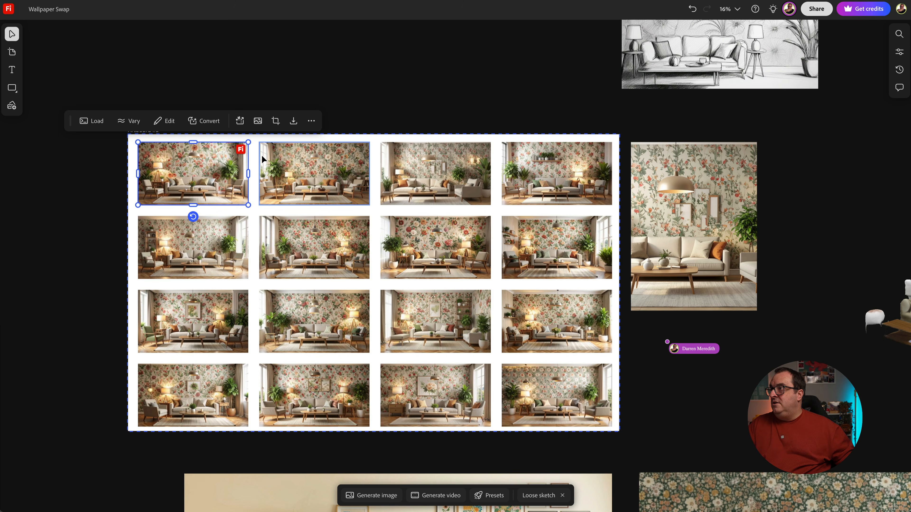
pyautogui.click(252, 154)
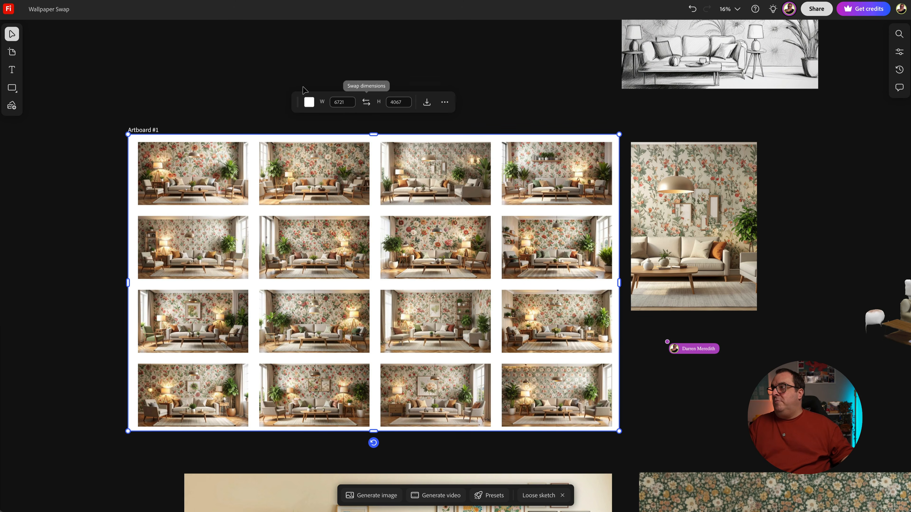
pyautogui.click(308, 103)
pyautogui.click(309, 102)
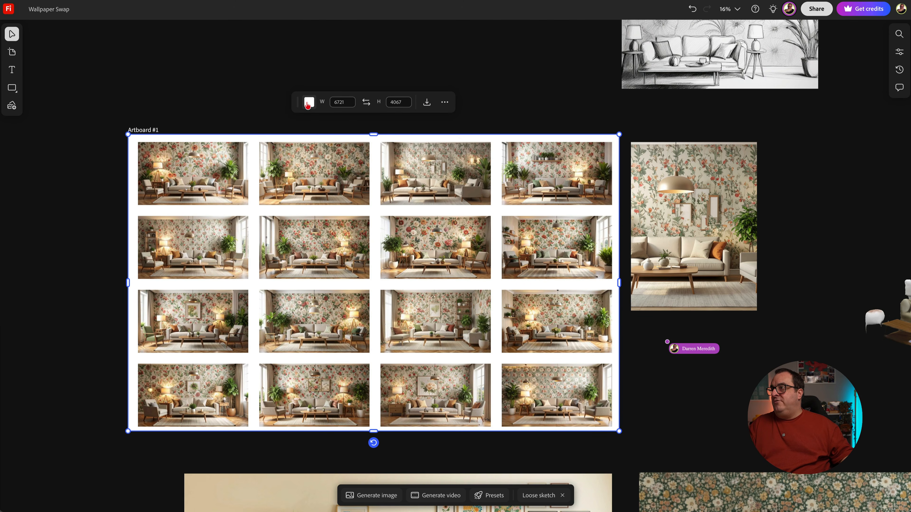
pyautogui.click(309, 103)
pyautogui.click(309, 132)
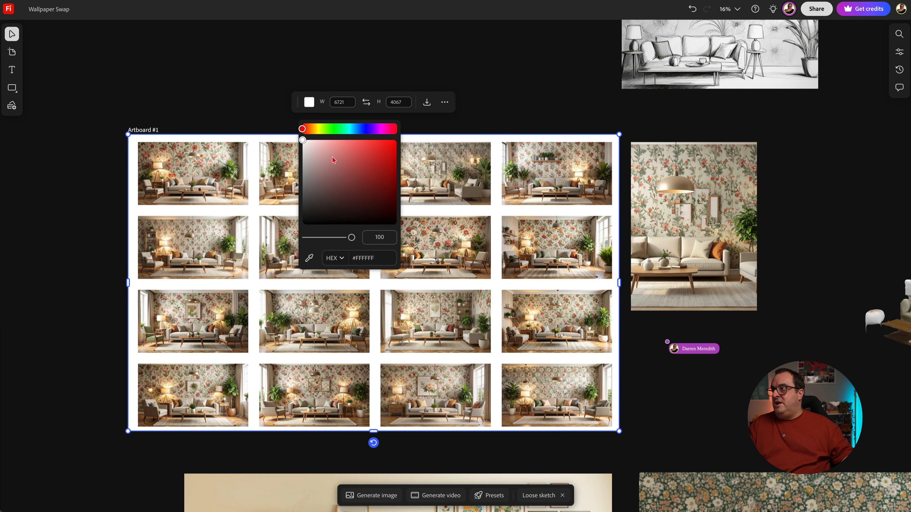
pyautogui.moveTo(336, 131)
pyautogui.mouseDown()
pyautogui.moveTo(360, 131)
pyautogui.moveTo(356, 151)
pyautogui.moveTo(331, 144)
pyautogui.mouseUp()
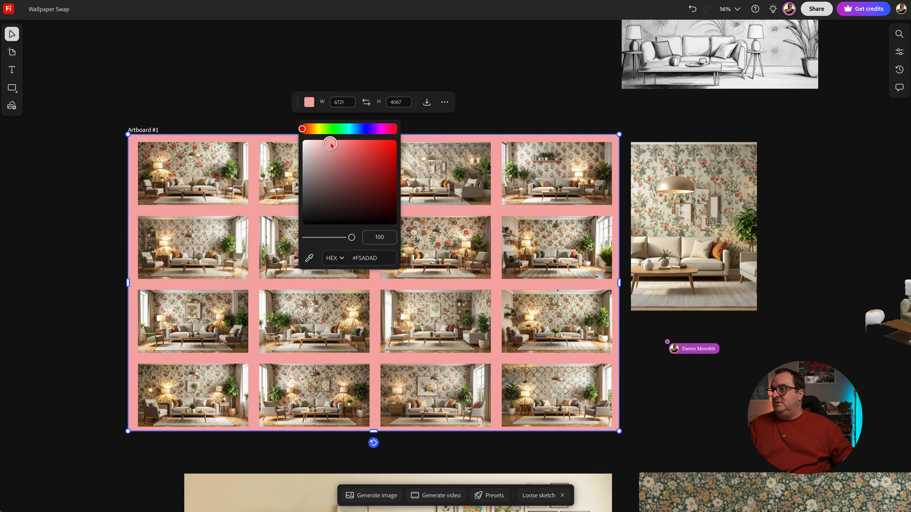
# - Set the artboard's background to a brown sampled from the living room variation in the second row, third column
pyautogui.click(309, 257)
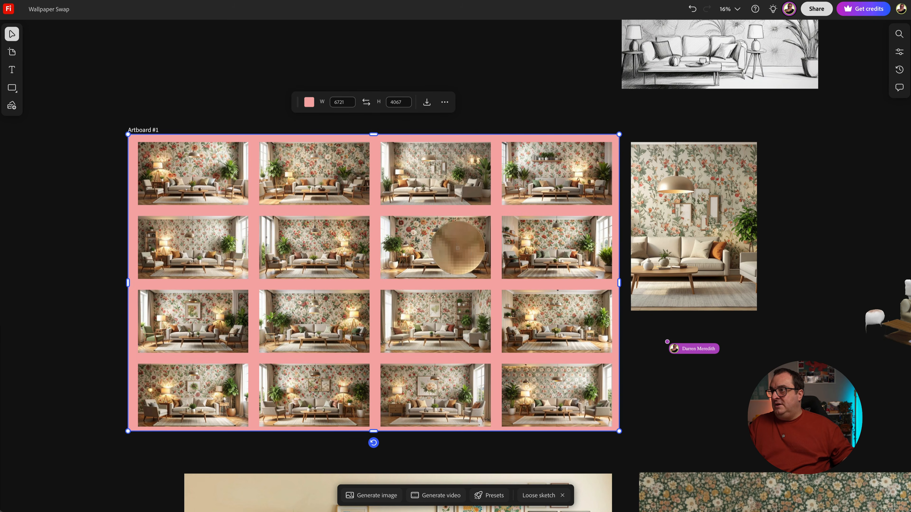
pyautogui.click(459, 246)
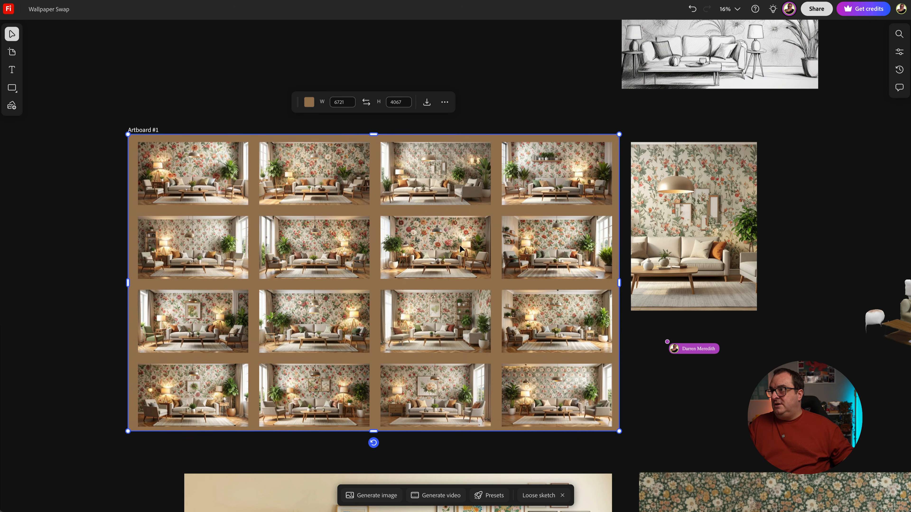
pyautogui.click(525, 107)
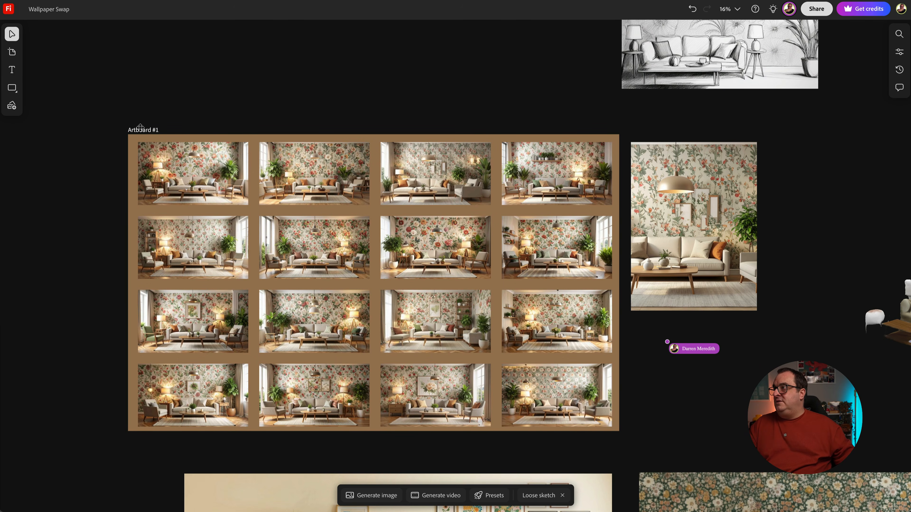
# - Select the brown artboard around the living room variations and show its additional options
pyautogui.click(255, 140)
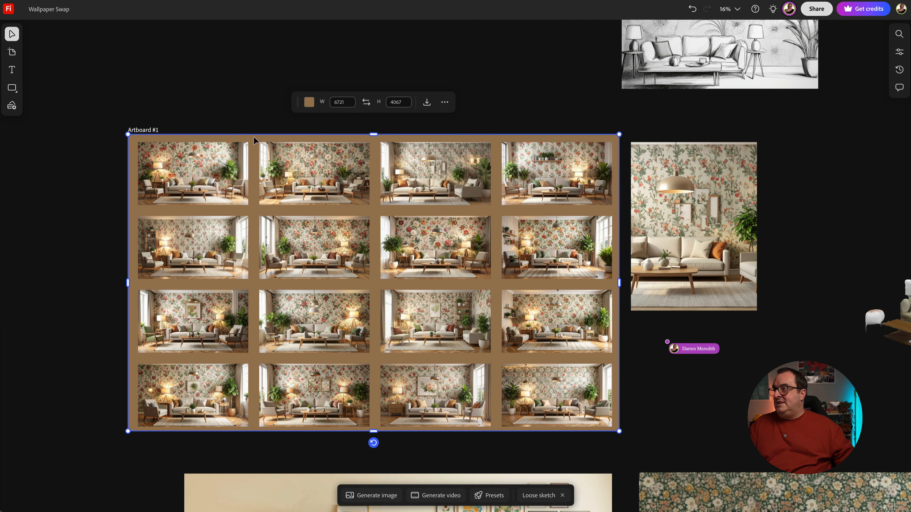
pyautogui.click(444, 102)
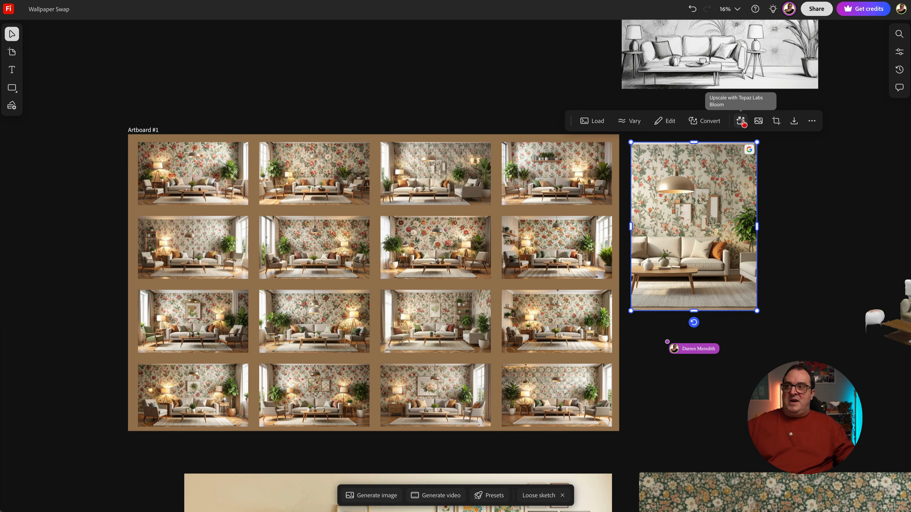
# - Open the portrait living room image in Adobe Express and view it up close
pyautogui.click(813, 122)
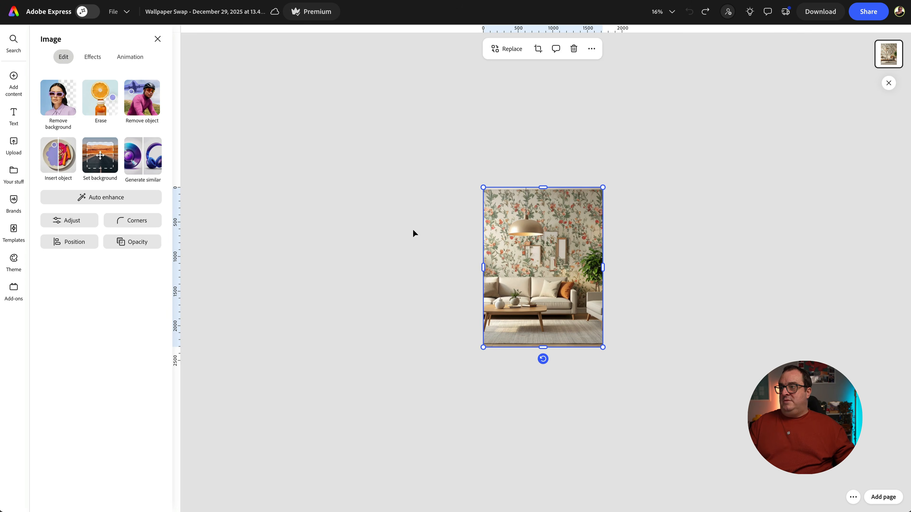
pyautogui.scroll(10, 413, 229)
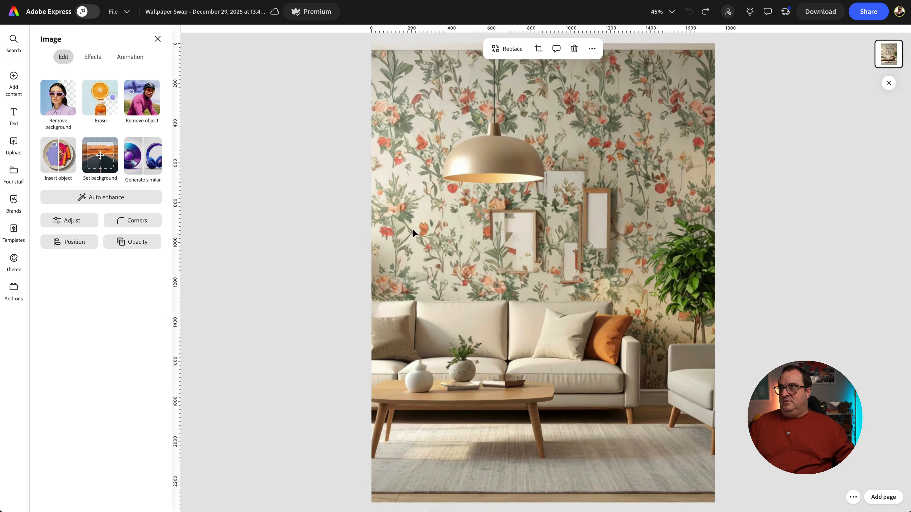
pyautogui.scroll(-5, 413, 228)
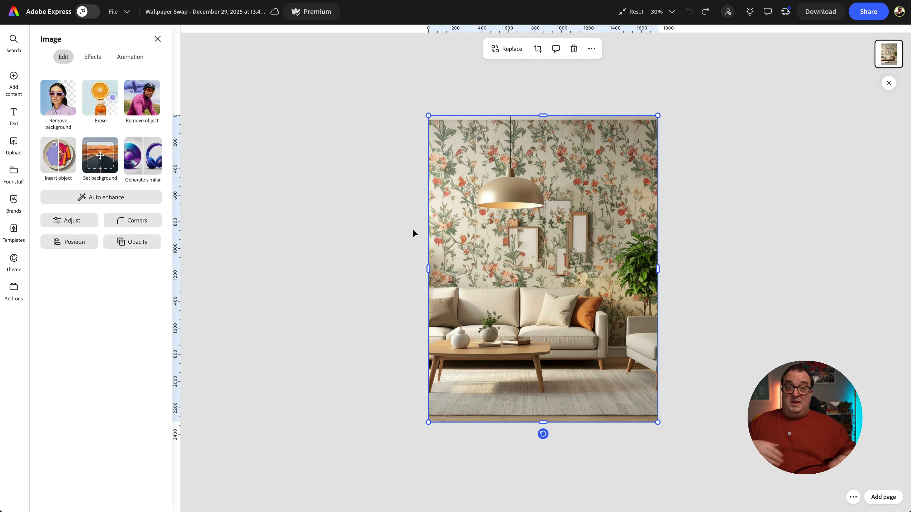
pyautogui.click(750, 236)
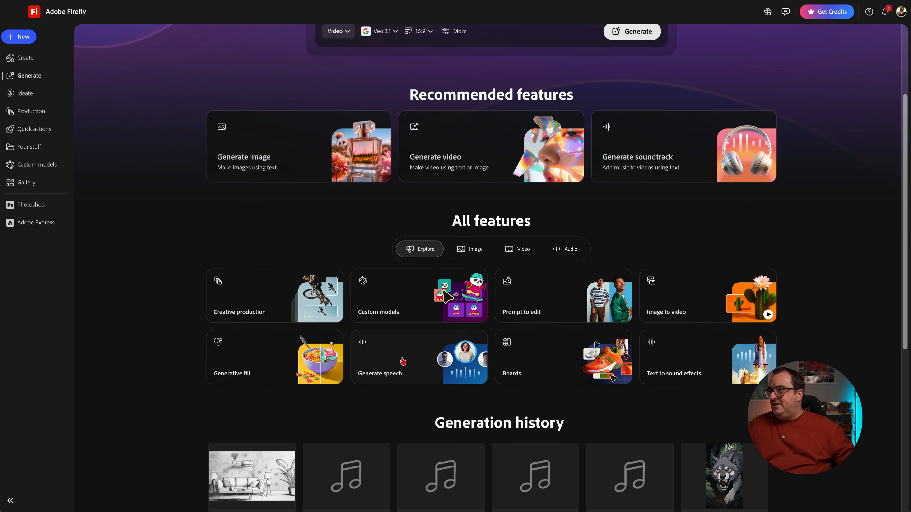
# - Open Generate speech and load the tone-tagged script generated a week ago from the history, discarding the newly entered text
pyautogui.click(430, 369)
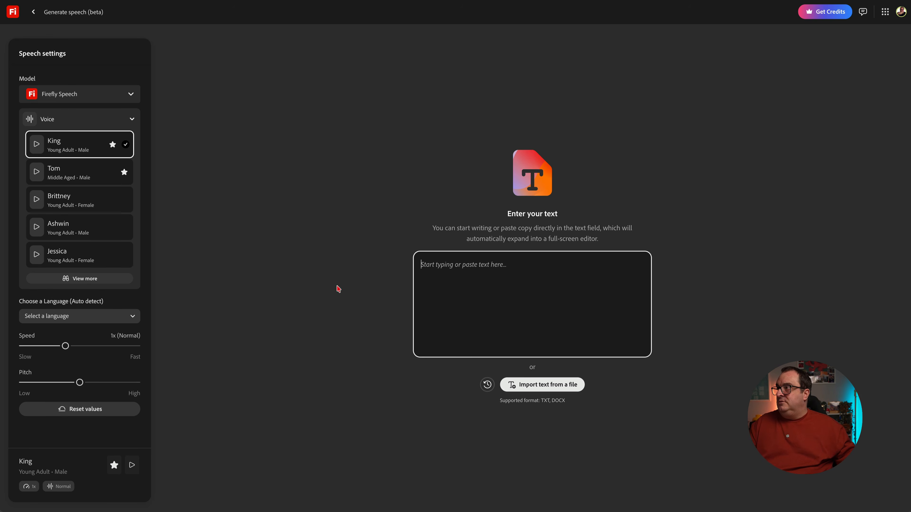
pyautogui.write('ed')
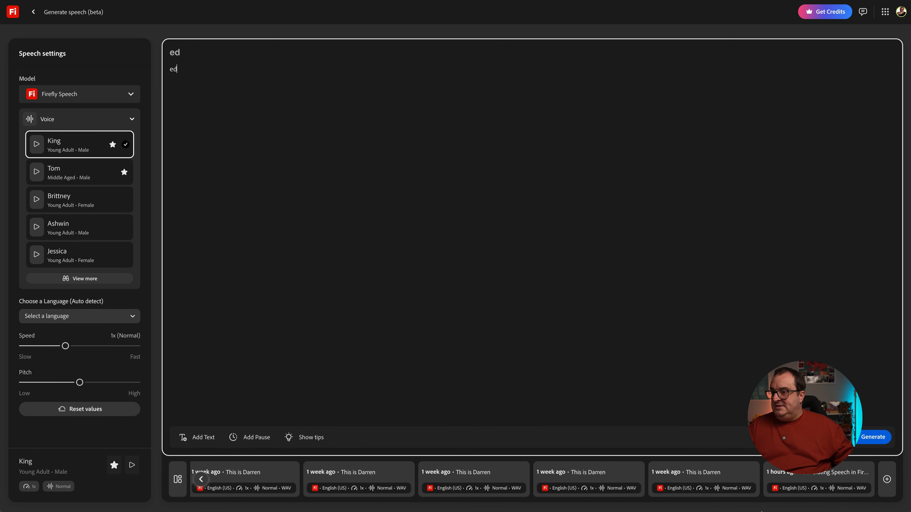
pyautogui.click(706, 487)
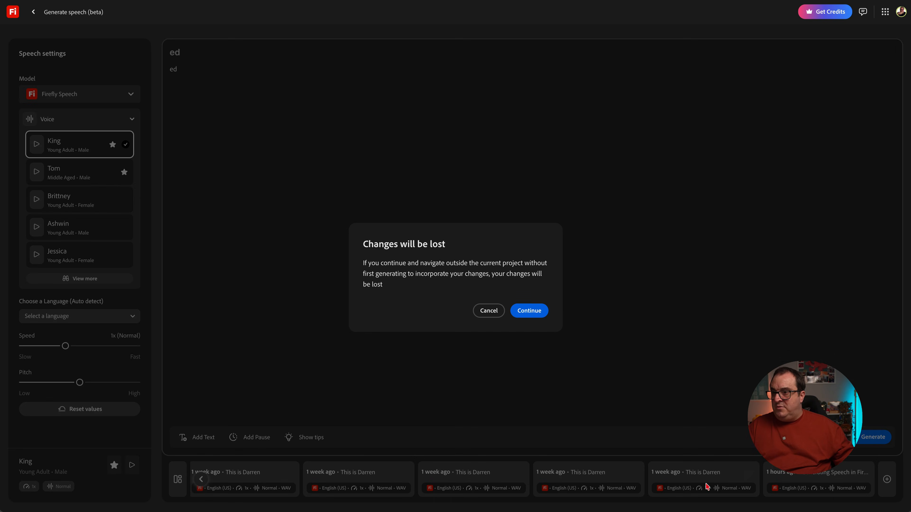
pyautogui.click(531, 311)
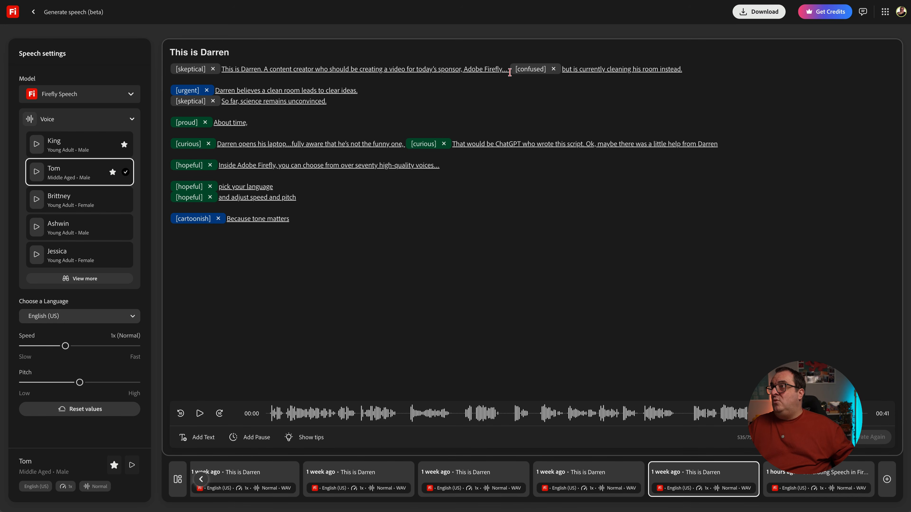
# - Select the script's opening sentence to look at its Add tone option, and clear the selection
pyautogui.moveTo(507, 68); pyautogui.dragTo(230, 68)
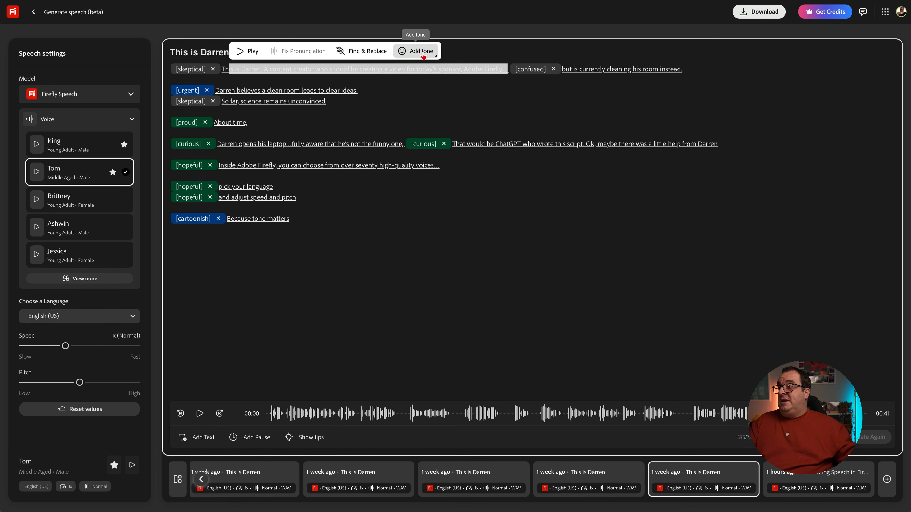
pyautogui.click(291, 316)
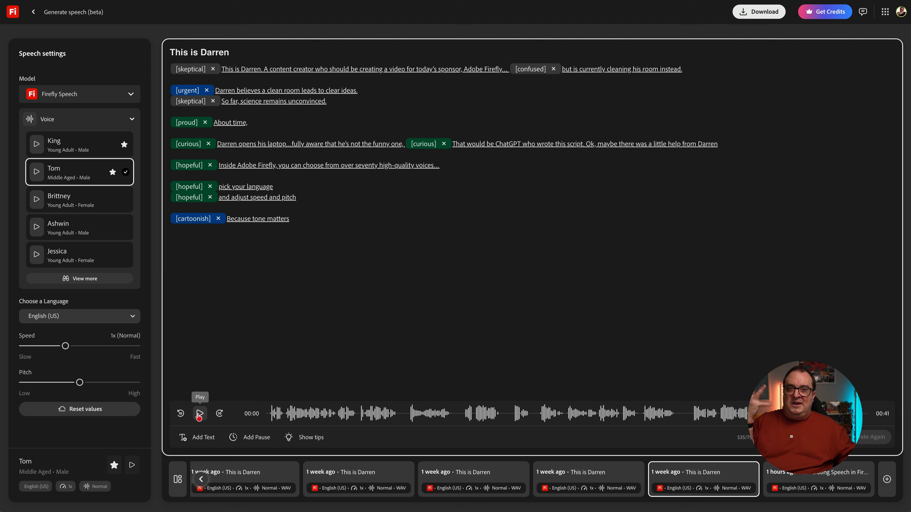
# - Listen to the generated speech, pausing it at about 10 seconds and resuming playback before stopping it
pyautogui.click(200, 413)
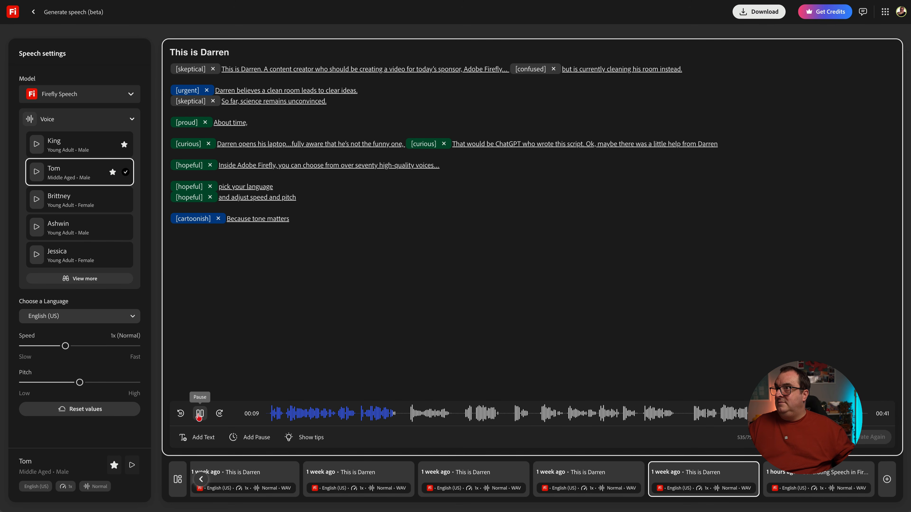
pyautogui.click(199, 413)
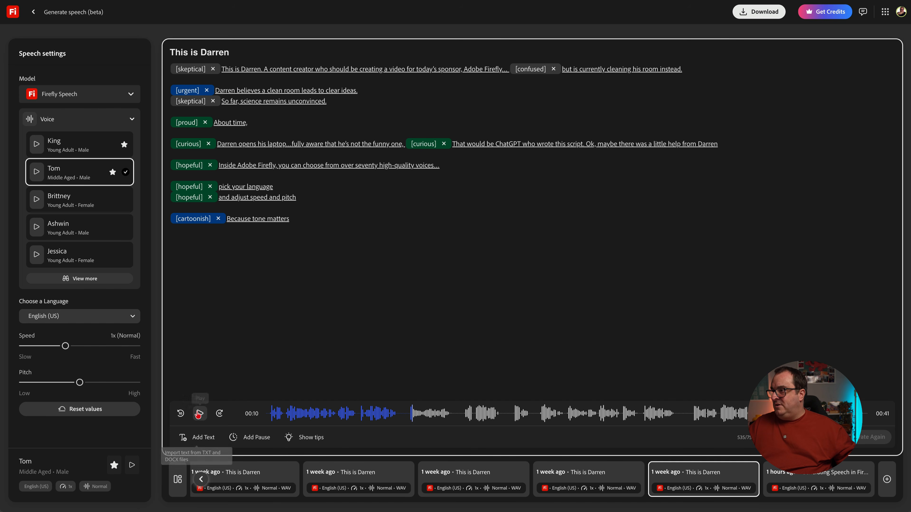
pyautogui.click(199, 414)
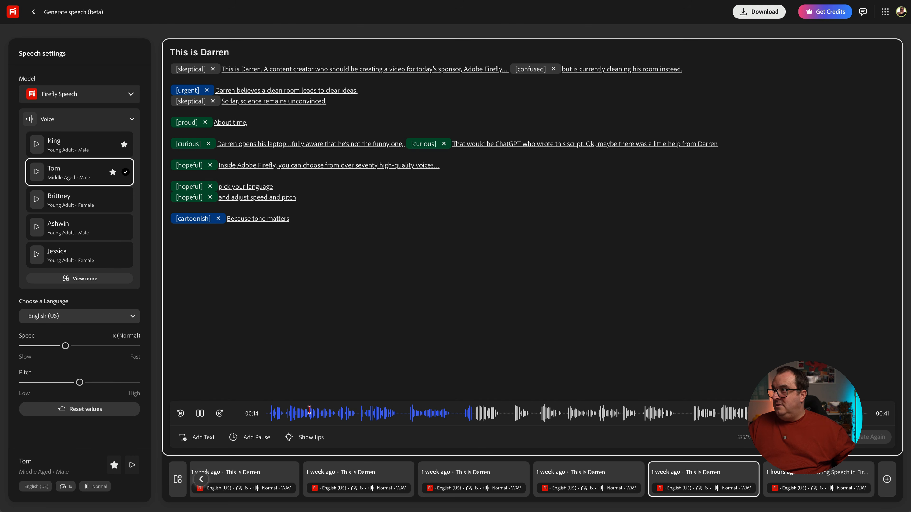
pyautogui.click(200, 413)
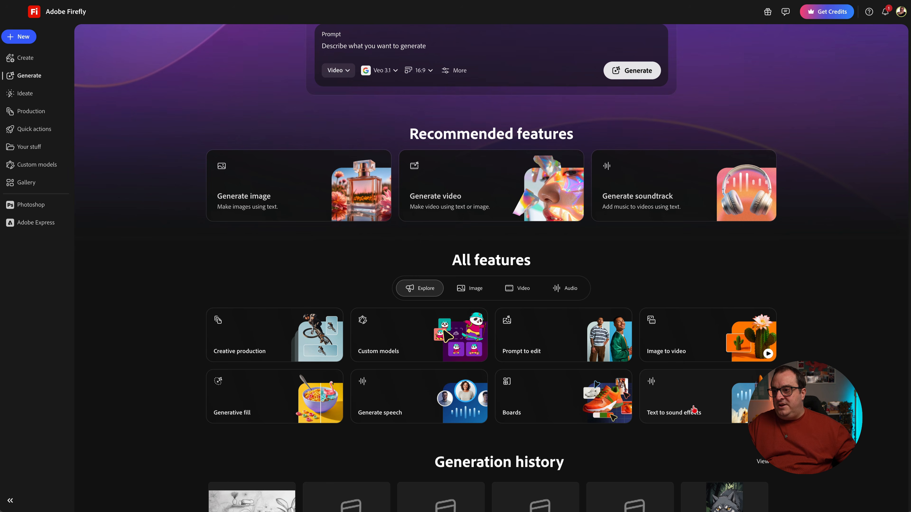
# - Open Text to sound effects and enter the prompt "wolf growling and snarling"
pyautogui.click(745, 411)
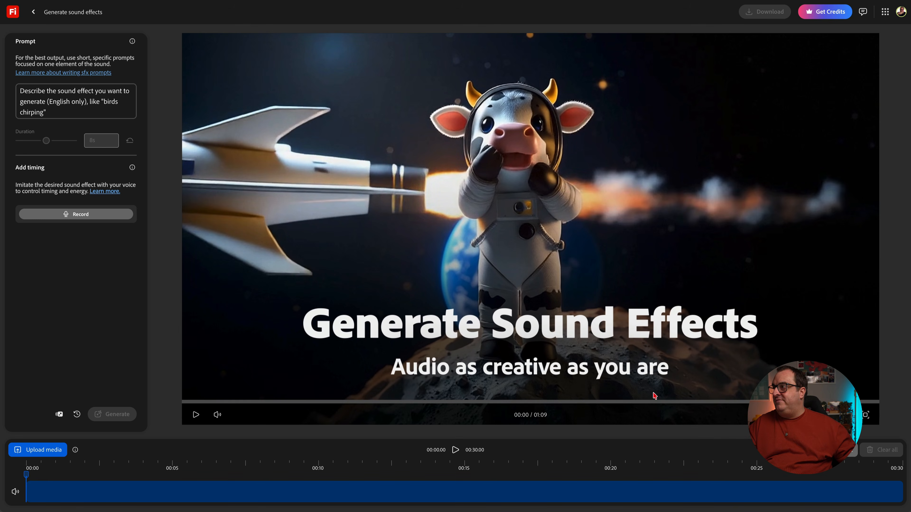
pyautogui.click(79, 103)
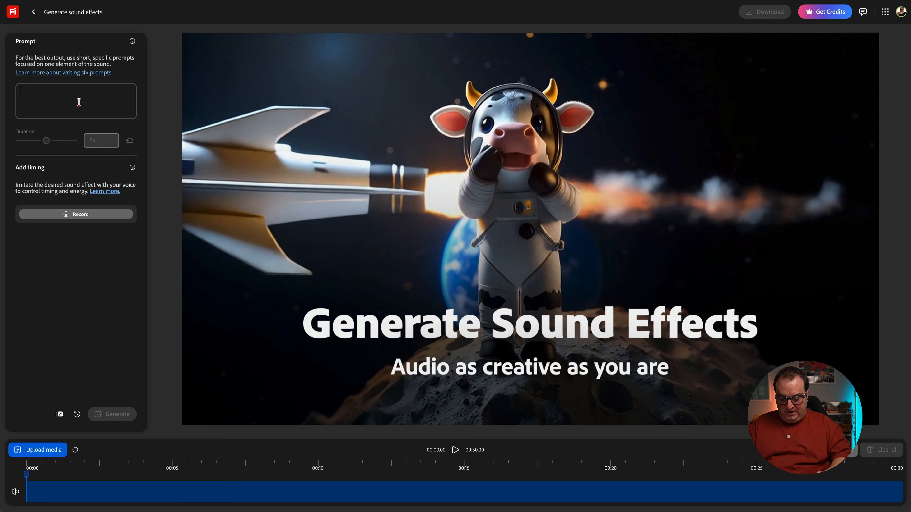
pyautogui.write('wol')
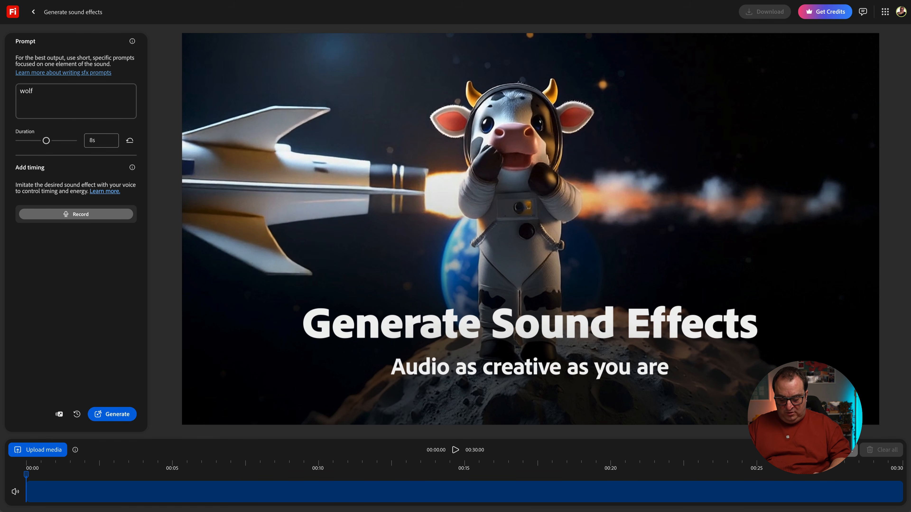
pyautogui.write('f growling and snar')
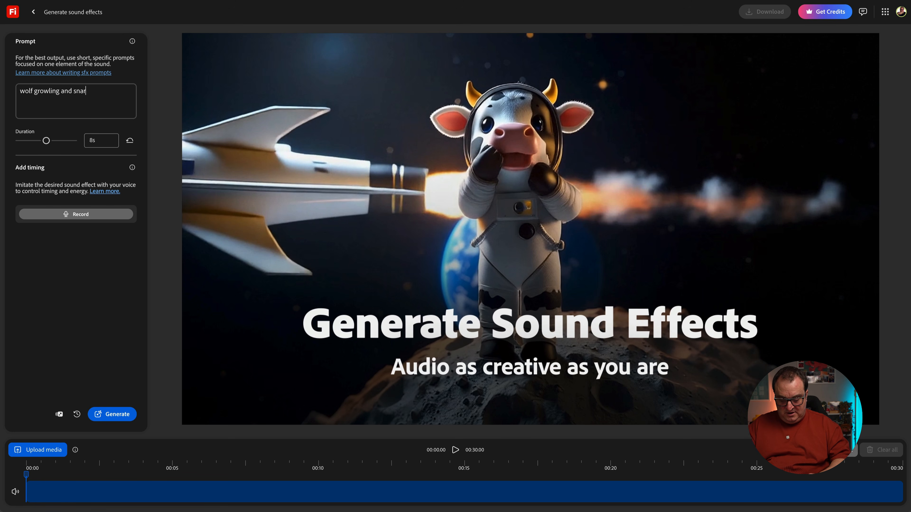
pyautogui.write('ling')
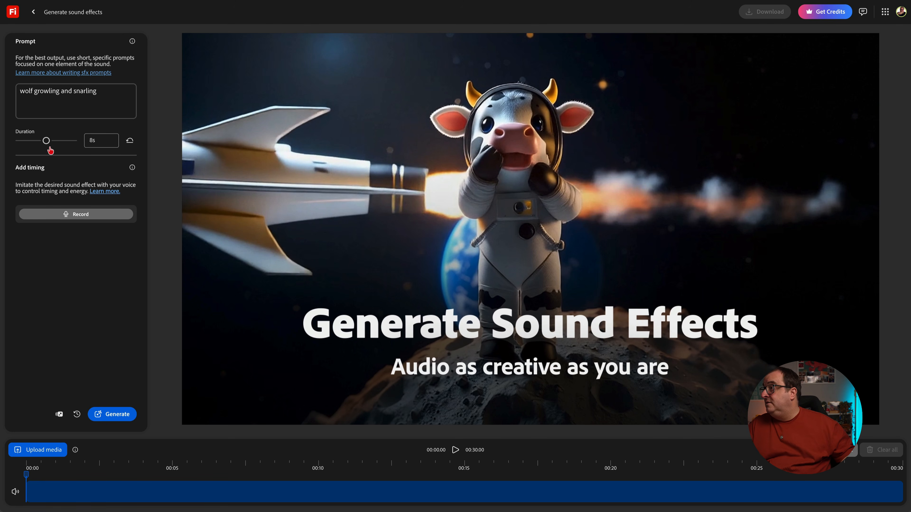
# - Record a voice imitation of about 4 seconds for timing and generate the wolf sound effects from it
pyautogui.click(69, 217)
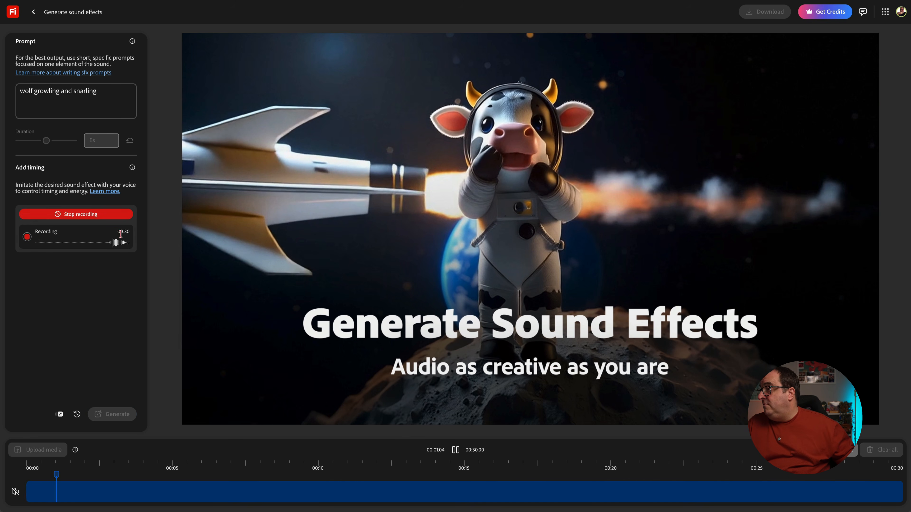
pyautogui.click(101, 217)
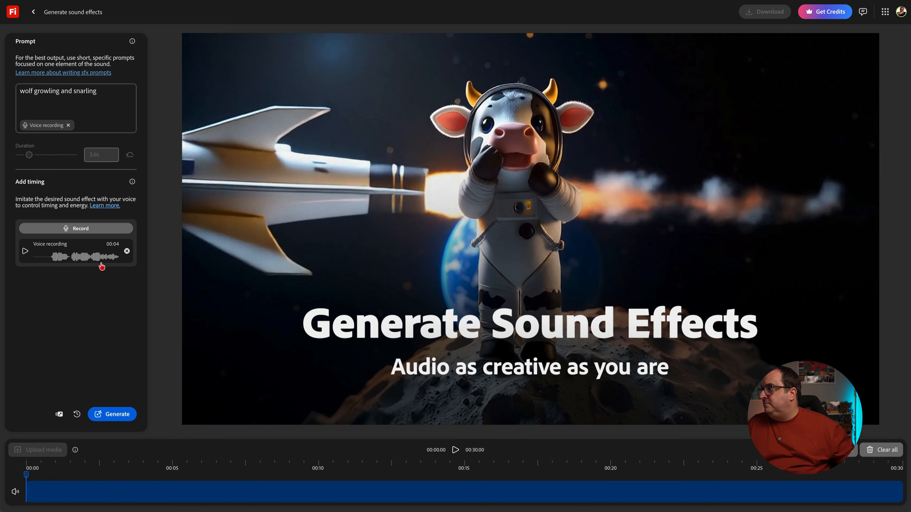
pyautogui.click(114, 416)
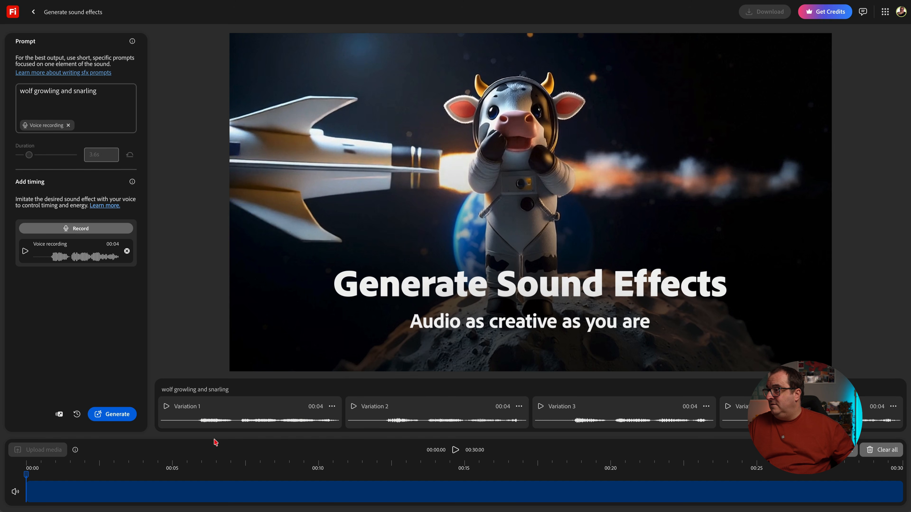
# - Preview Variation 1 of the wolf sound, and place Variation 2 on the timeline and play it
pyautogui.click(167, 407)
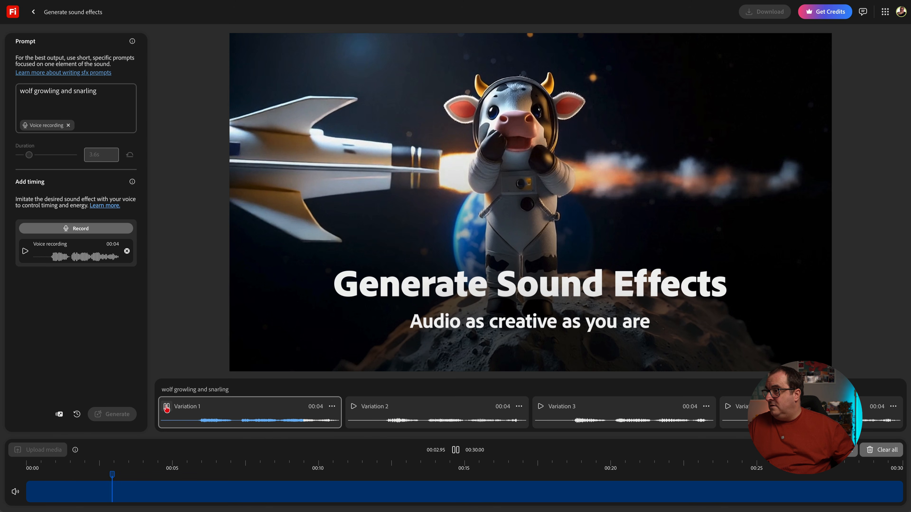
pyautogui.click(349, 411)
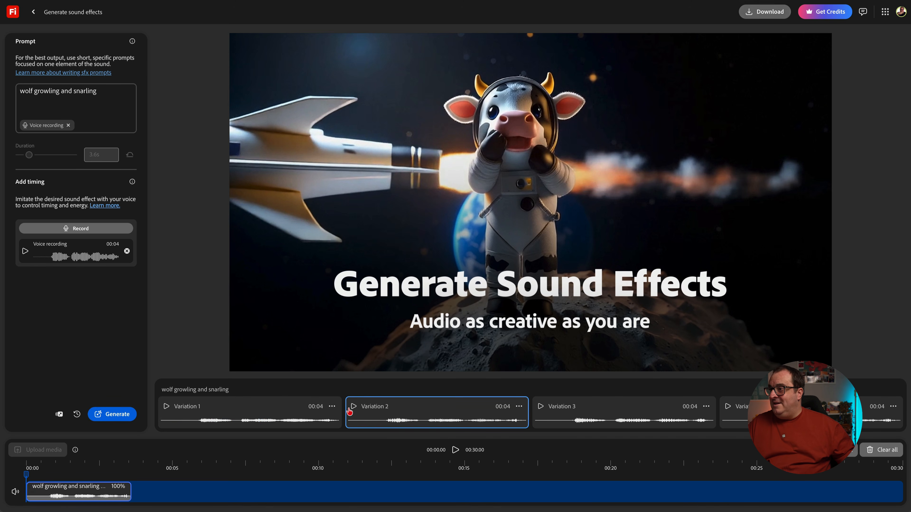
pyautogui.click(353, 407)
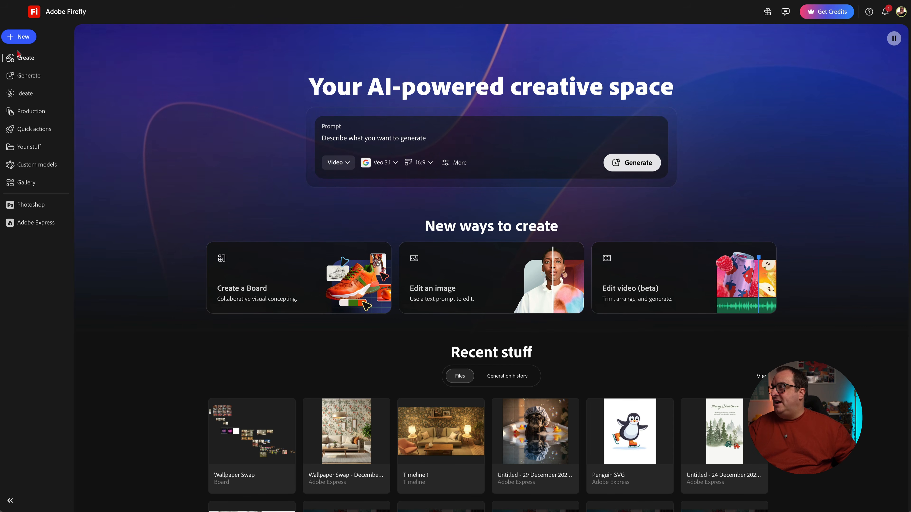
# - Create a new video editor project named "Wolf" with a 9:16 timeline aspect ratio
pyautogui.click(667, 290)
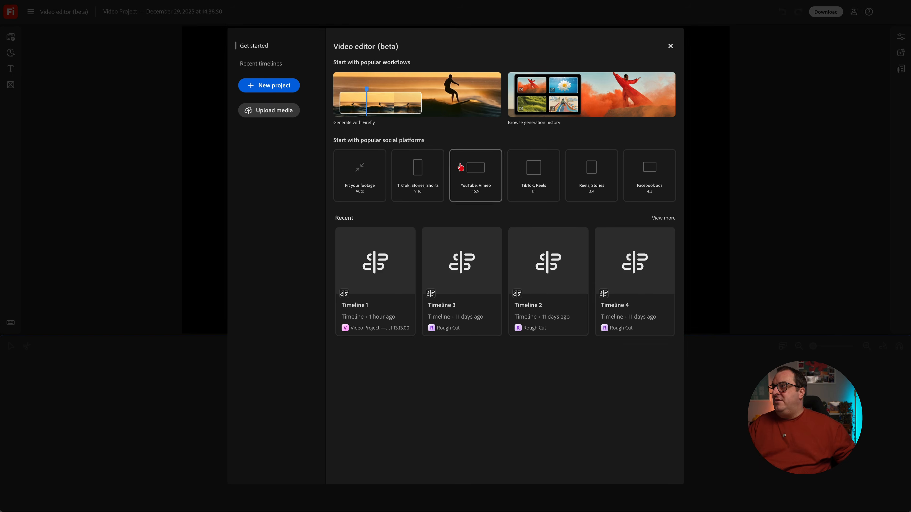
pyautogui.click(267, 86)
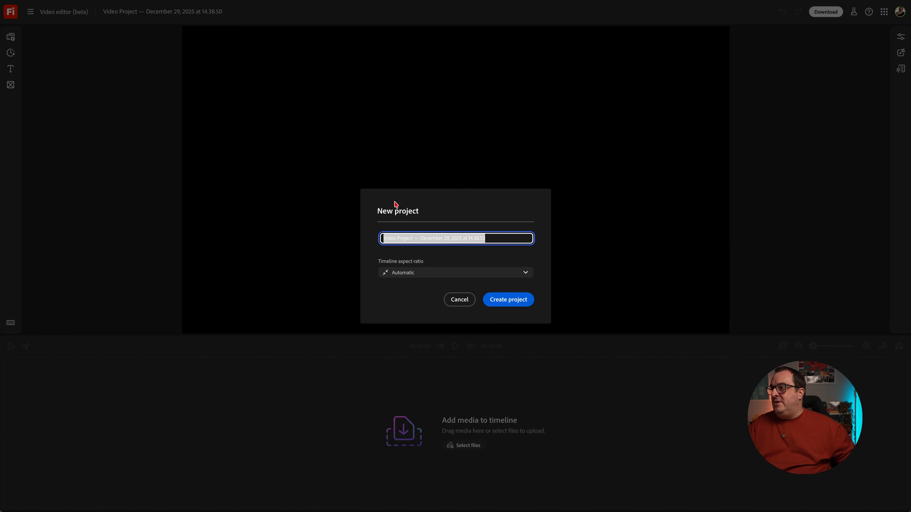
pyautogui.write('Wolf')
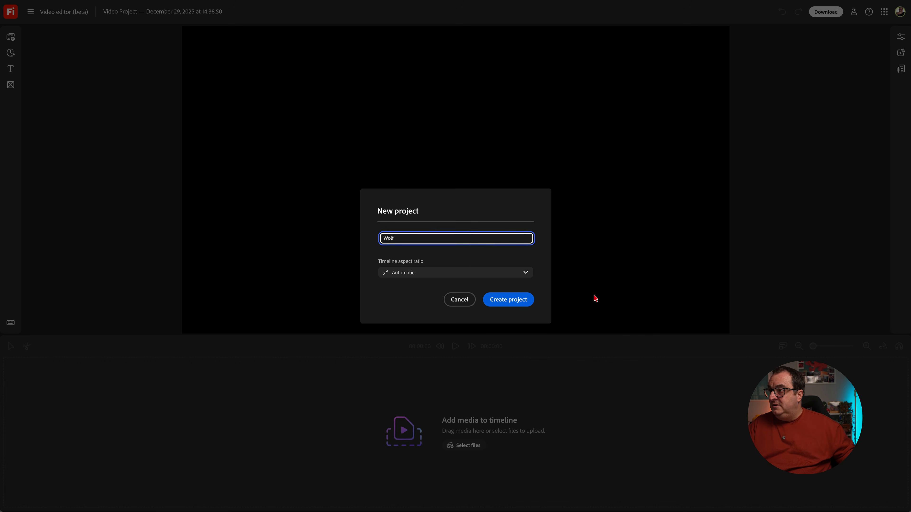
pyautogui.click(504, 276)
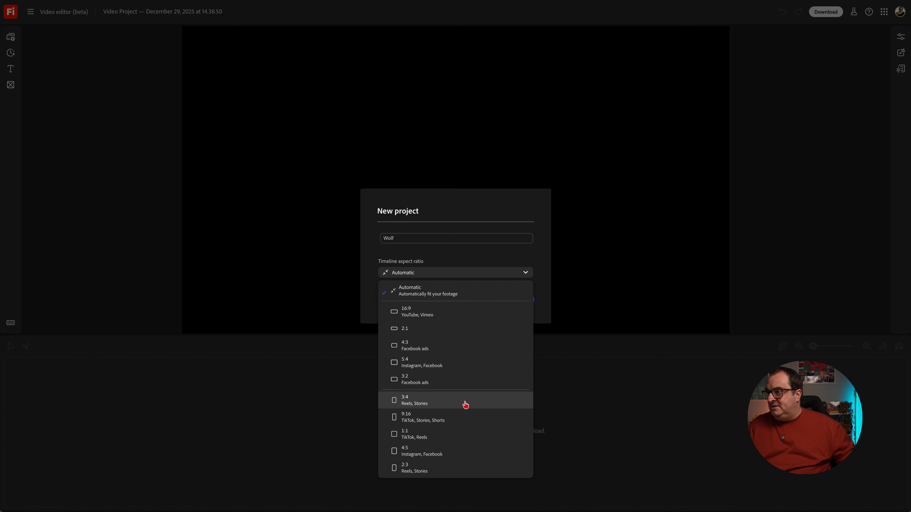
pyautogui.click(456, 416)
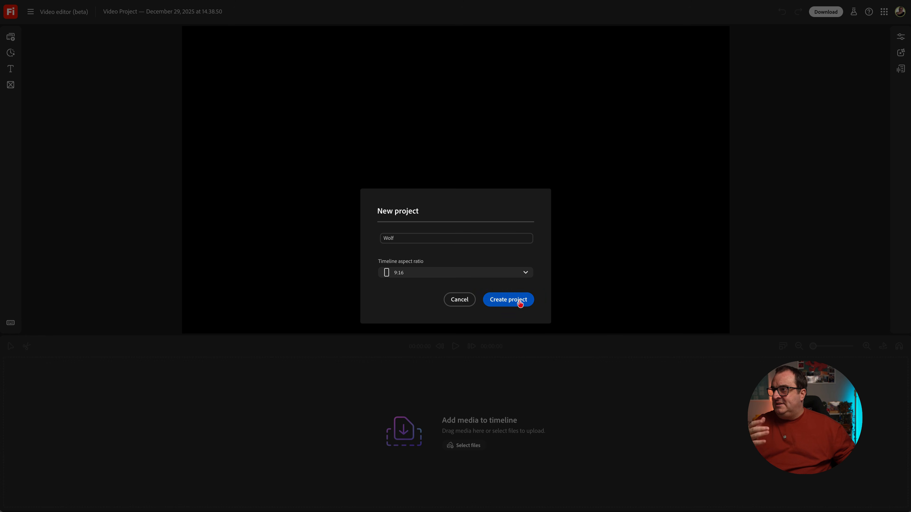
pyautogui.click(520, 303)
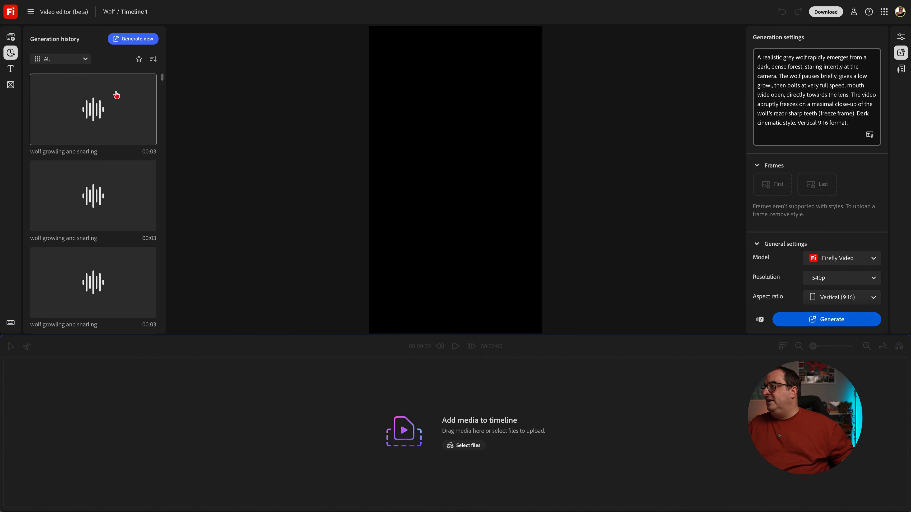
# - Find the 5-second grey wolf video in the generation history and place it at the start of the timeline
pyautogui.scroll(-3, 106, 206)
pyautogui.scroll(-5, 106, 210)
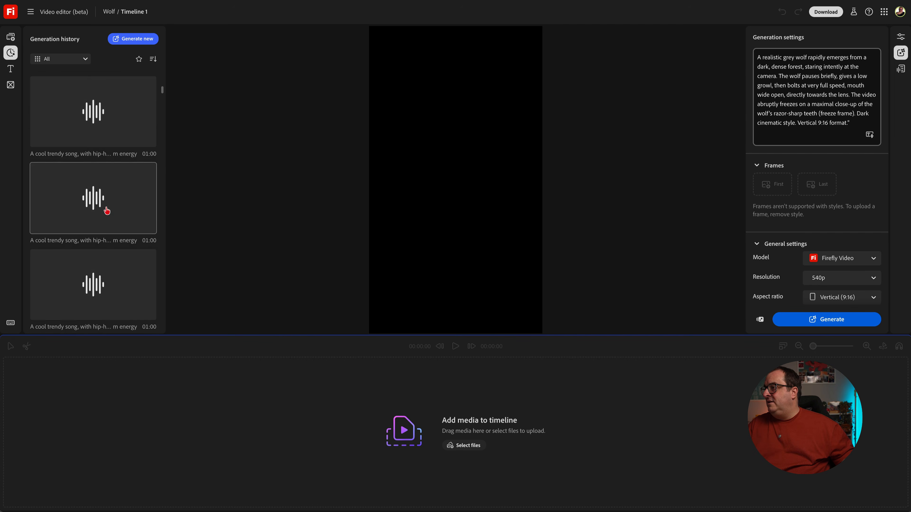
pyautogui.click(96, 184)
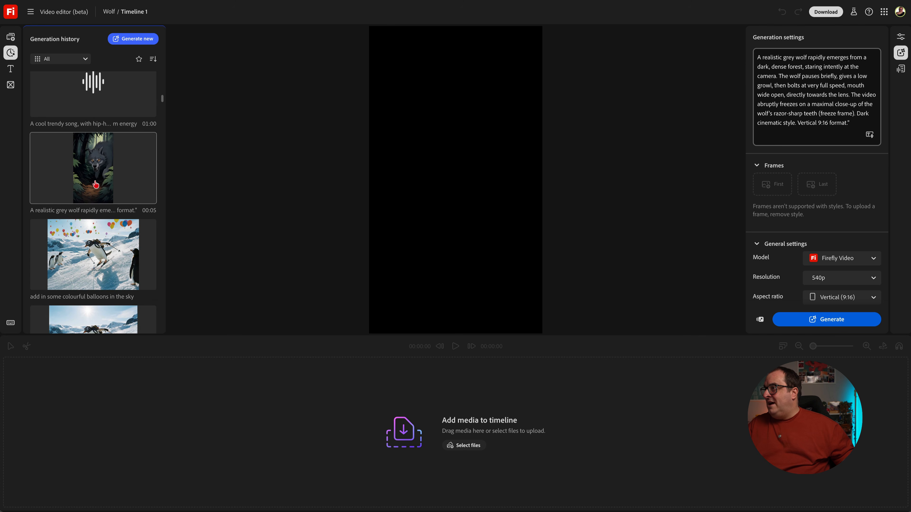
pyautogui.moveTo(96, 185); pyautogui.dragTo(208, 442)
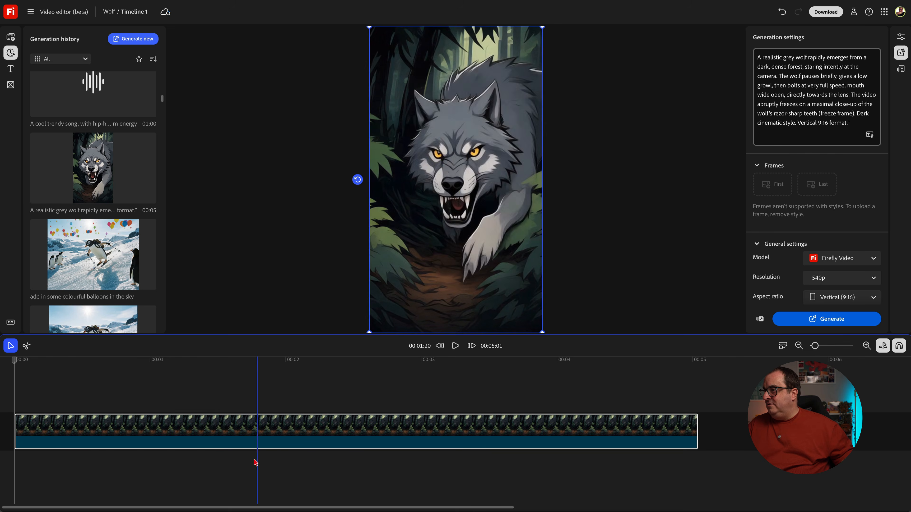
# - Add the second "wolf growling and snarling" sound beneath the video near the timeline's start, and cancel leaving the site
pyautogui.scroll(5, 146, 111)
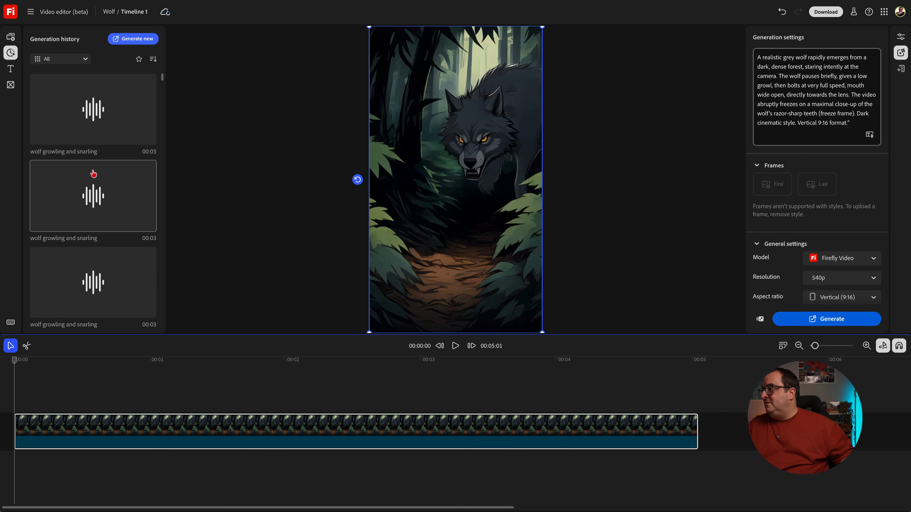
pyautogui.moveTo(94, 175); pyautogui.dragTo(70, 430)
pyautogui.moveTo(31, 460); pyautogui.dragTo(32, 462)
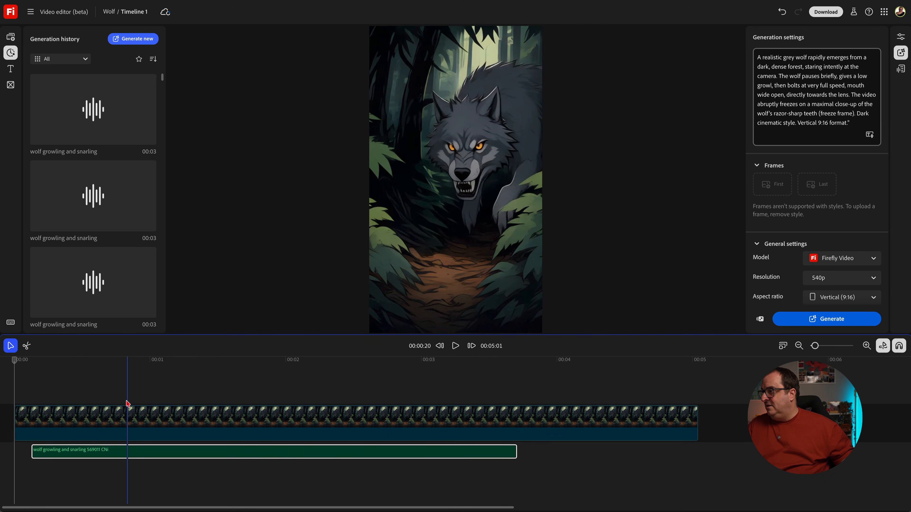
pyautogui.hscroll(-5, 127, 404)
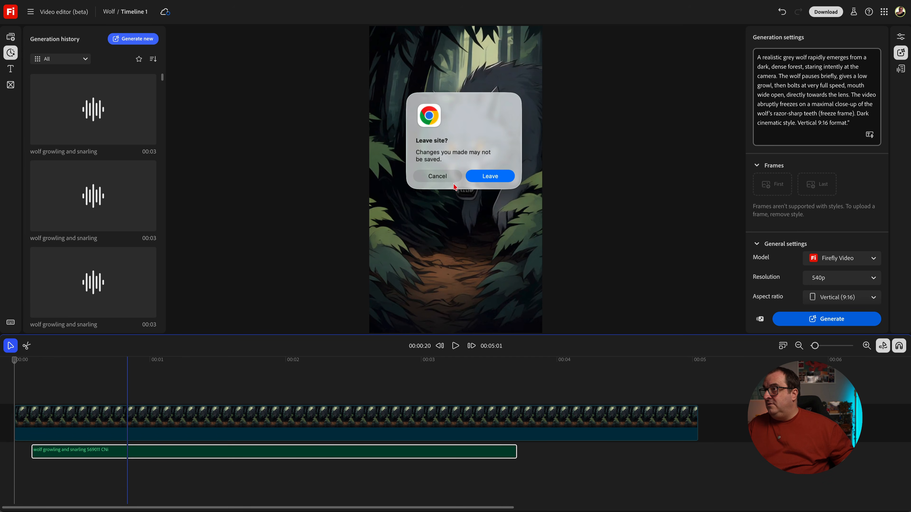
pyautogui.click(437, 175)
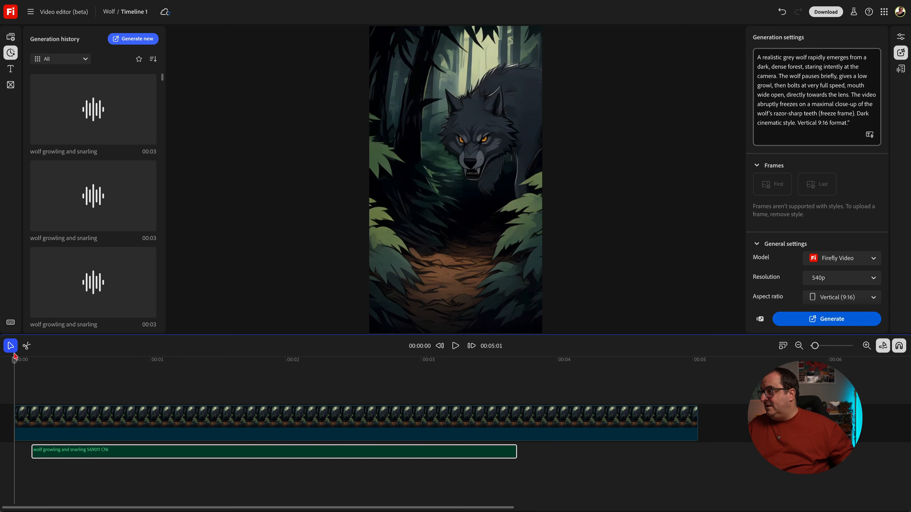
# - Play the wolf video with its growling sound from the timeline's start to just past 4 seconds
pyautogui.moveTo(15, 358)
pyautogui.mouseDown()
pyautogui.moveTo(31, 360)
pyautogui.moveTo(20, 361)
pyautogui.mouseUp()
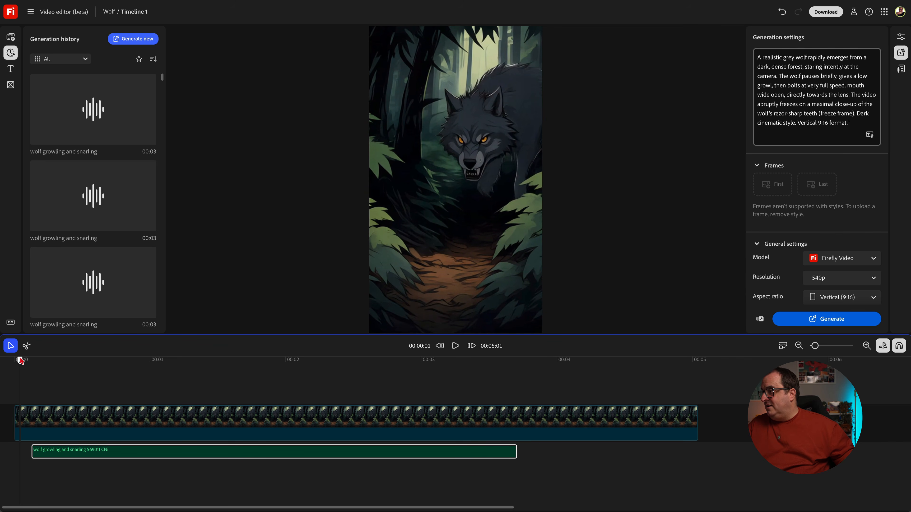
pyautogui.press('space')
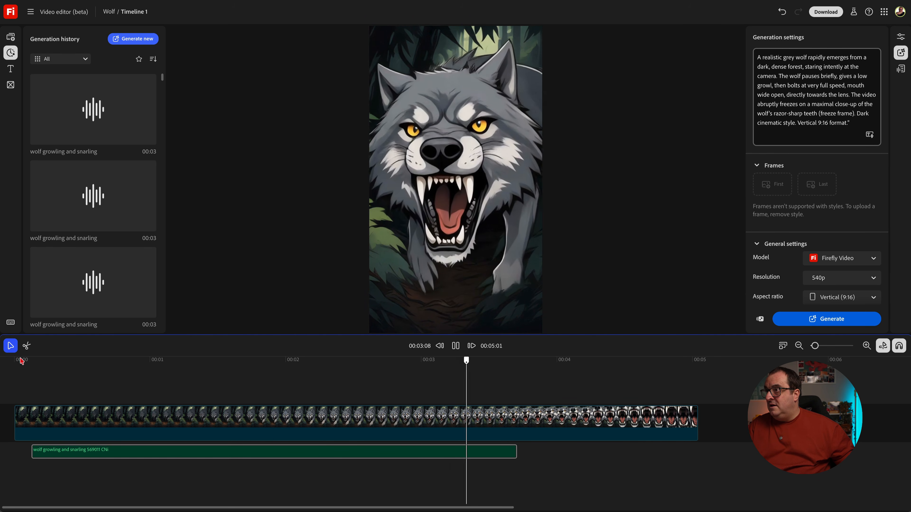
pyautogui.press('space')
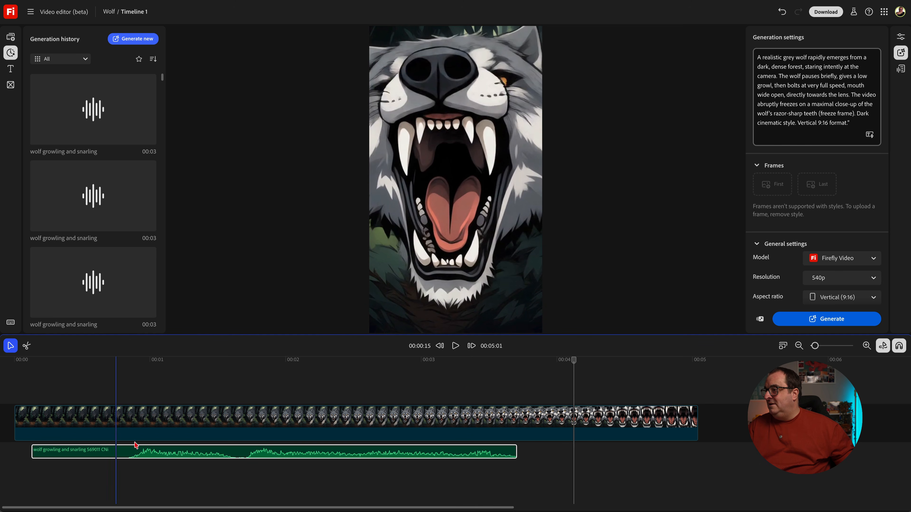
# - Align the growling sound with the timeline's start, trim about 0.6 seconds off its beginning and close the gap
pyautogui.moveTo(109, 453); pyautogui.dragTo(91, 453)
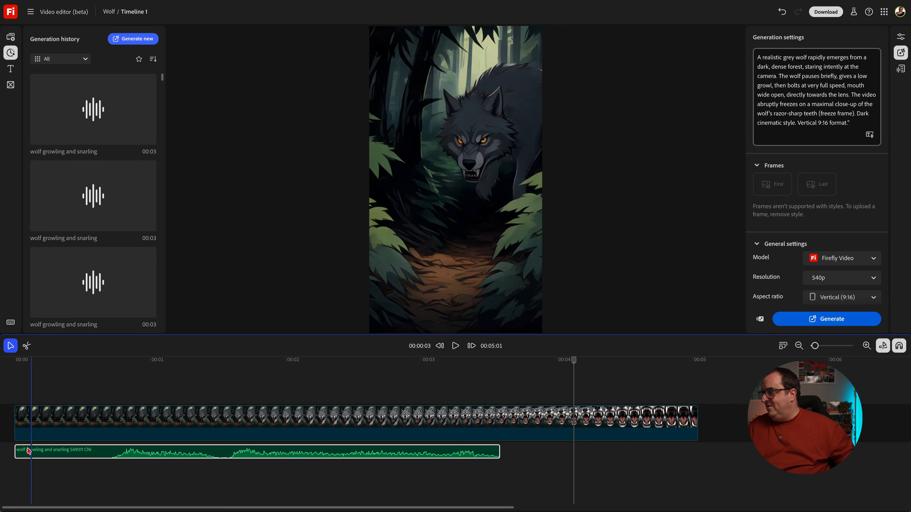
pyautogui.moveTo(29, 453); pyautogui.dragTo(105, 462)
pyautogui.moveTo(187, 456); pyautogui.dragTo(102, 454)
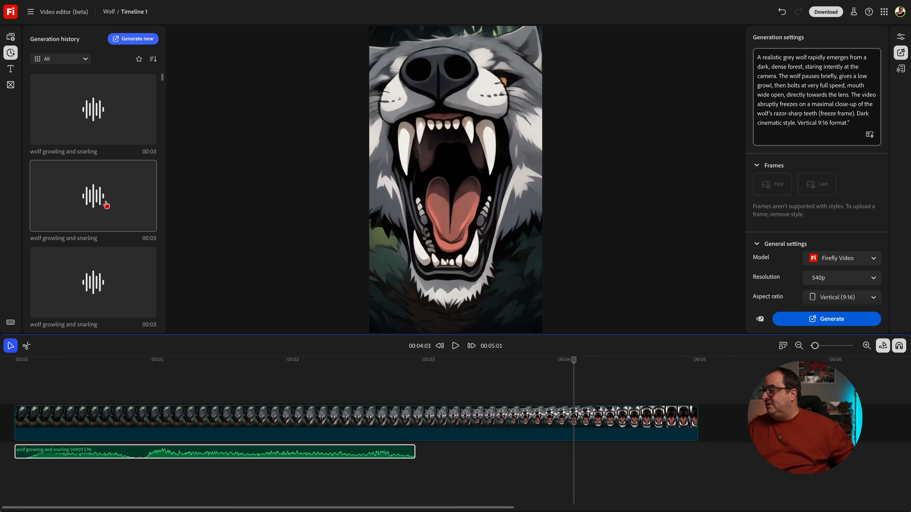
# - Add the third "wolf growling and snarling" sound on a separate track starting at about 2.6 seconds, and play the timeline from the start
pyautogui.moveTo(74, 282); pyautogui.dragTo(517, 471)
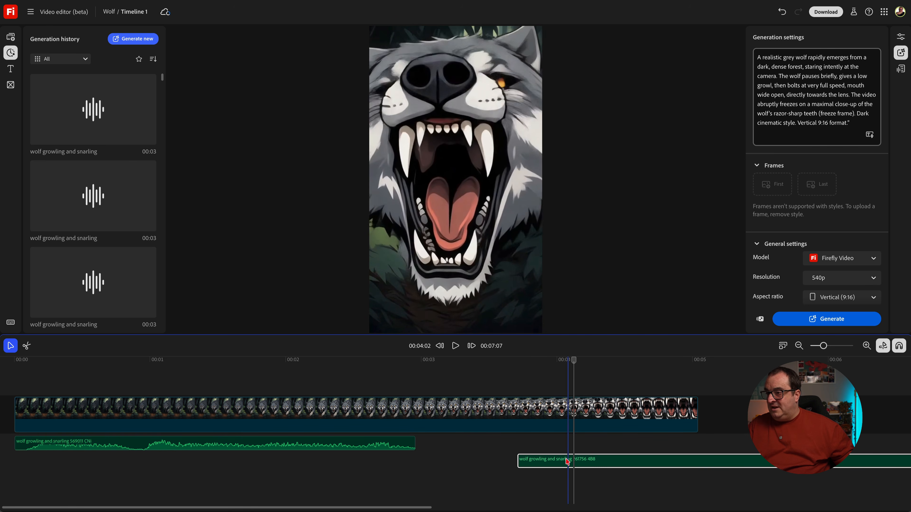
pyautogui.moveTo(572, 466); pyautogui.dragTo(413, 467)
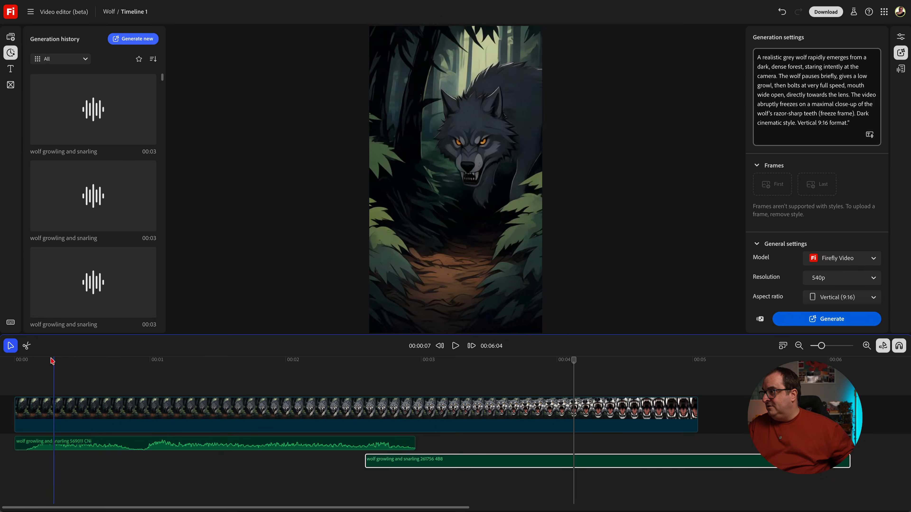
pyautogui.click(25, 360)
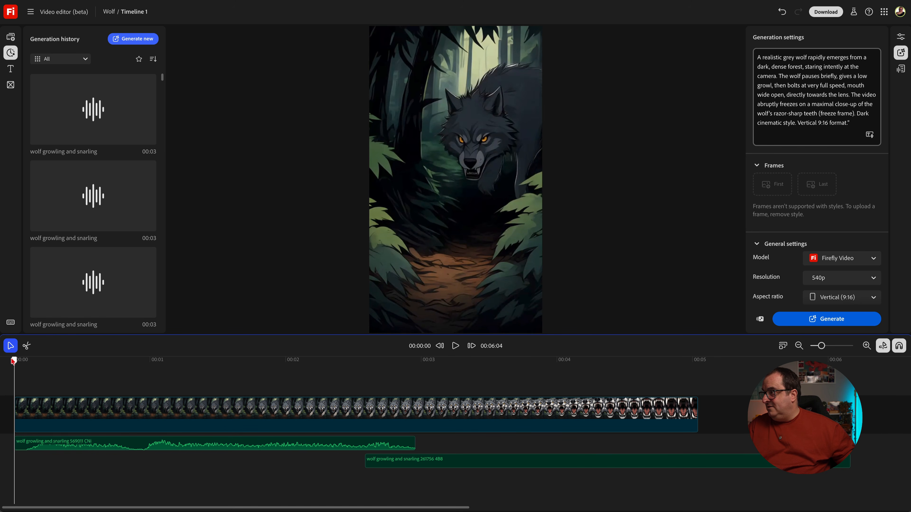
pyautogui.press('space')
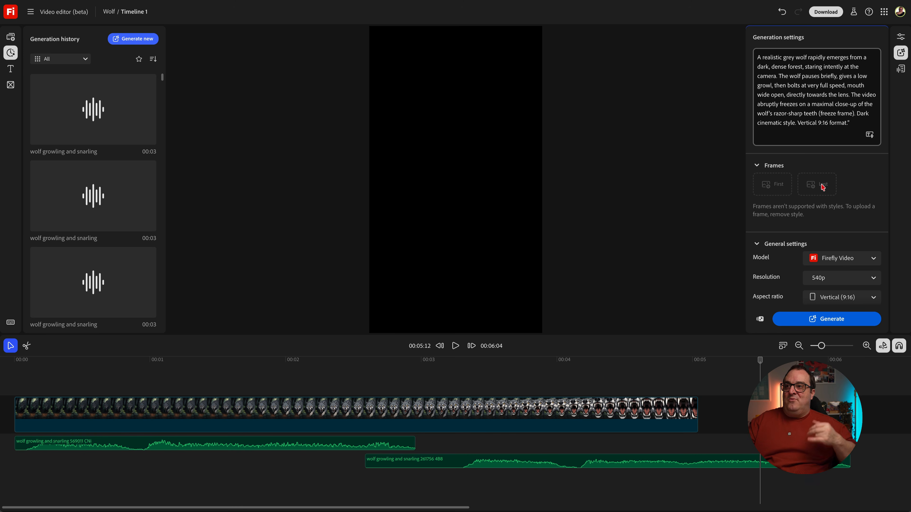
# - Check the model choice in the generation settings and open text-based editing
pyautogui.click(839, 265)
pyautogui.click(840, 263)
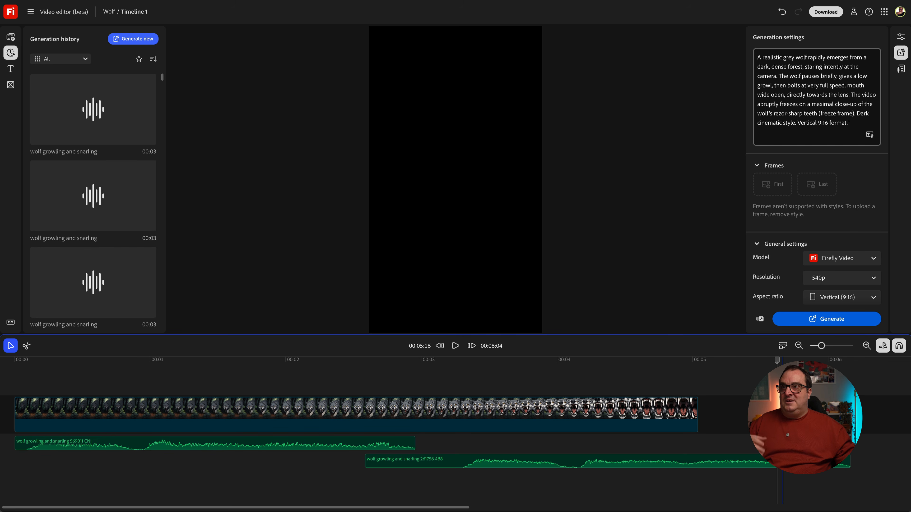
pyautogui.click(901, 70)
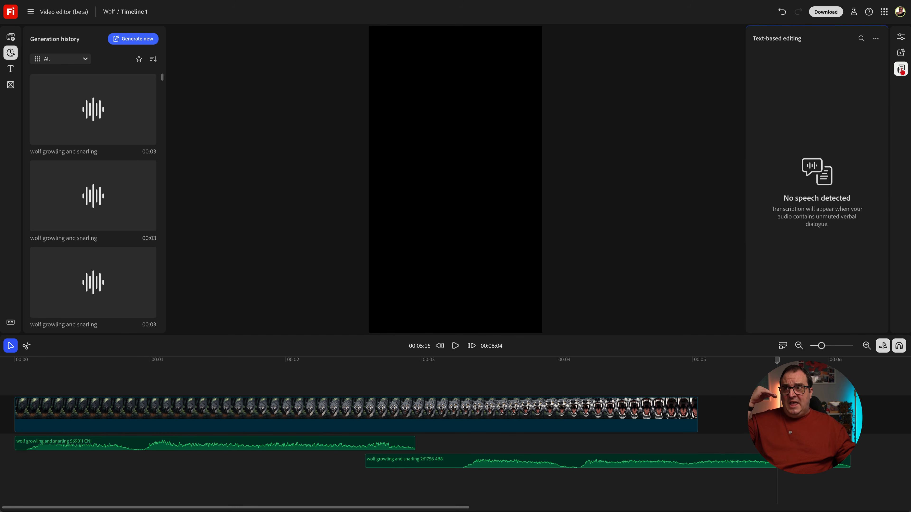
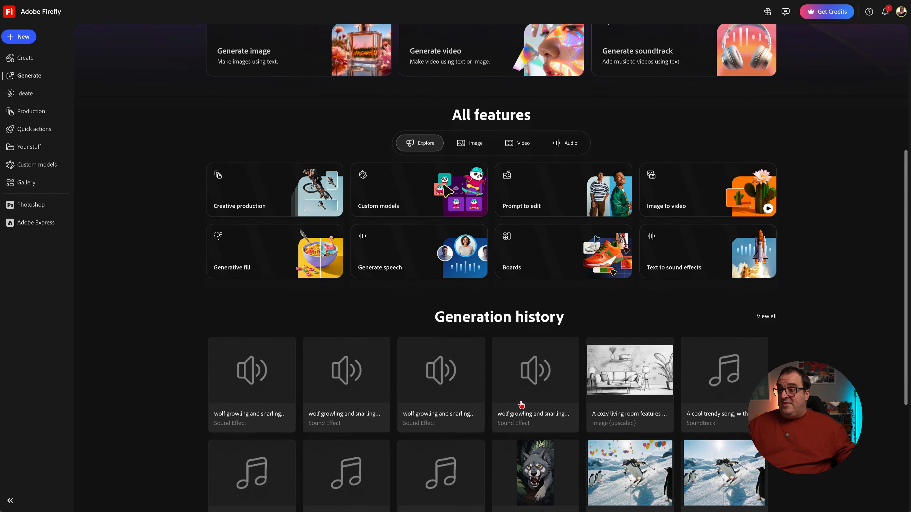
# - Show Firefly's video features and open Enhance speech in Adobe Podcast
pyautogui.scroll(3, 520, 395)
pyautogui.click(512, 247)
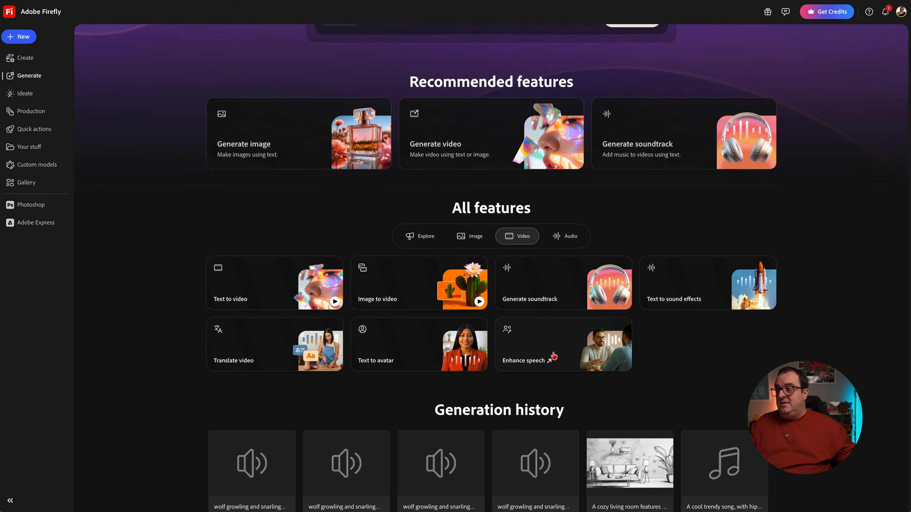
pyautogui.click(614, 355)
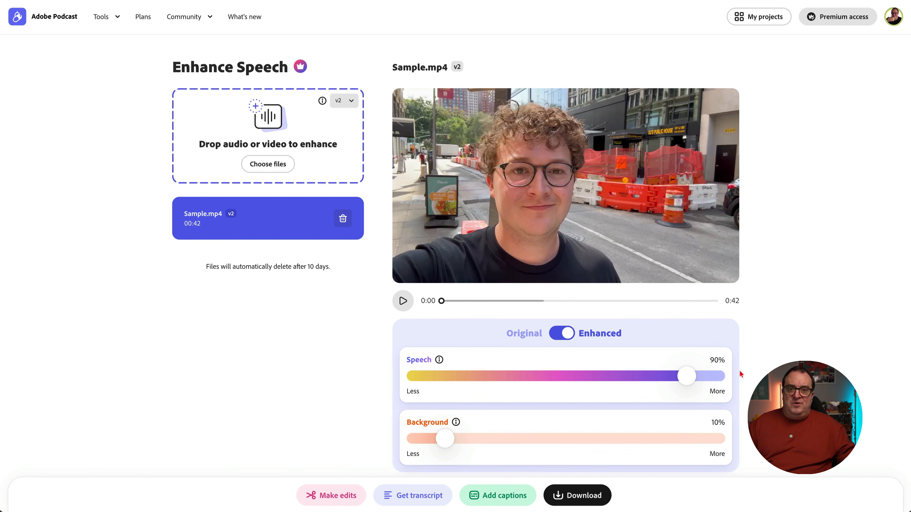
# - Switch Sample.mp4 to its original audio and play it for about 3 seconds
pyautogui.click(570, 337)
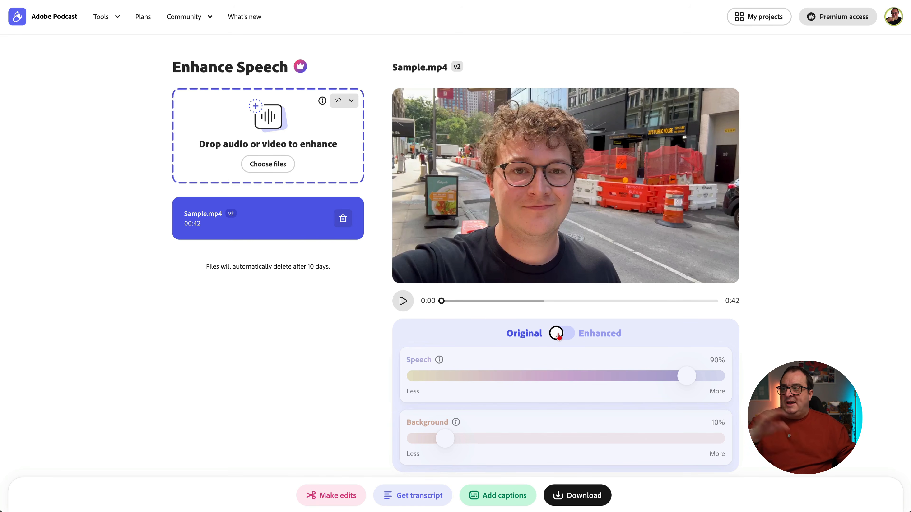
pyautogui.click(403, 302)
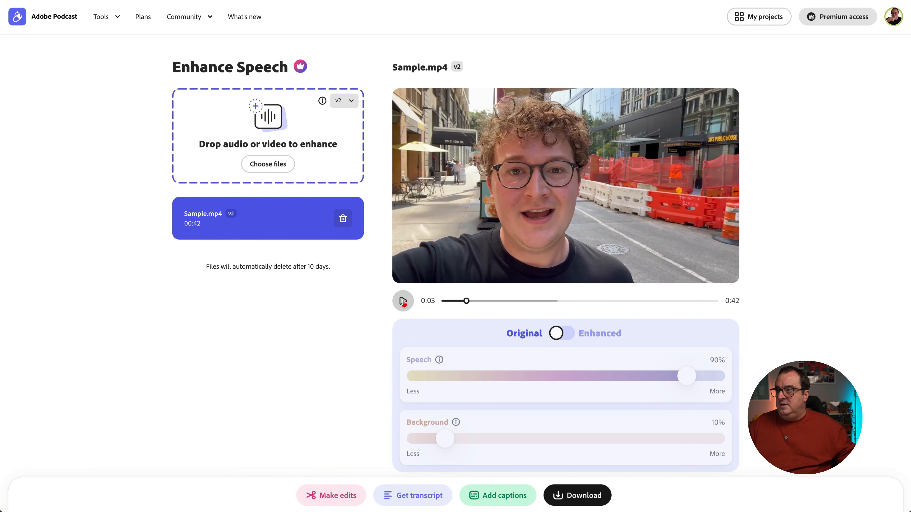
pyautogui.click(403, 302)
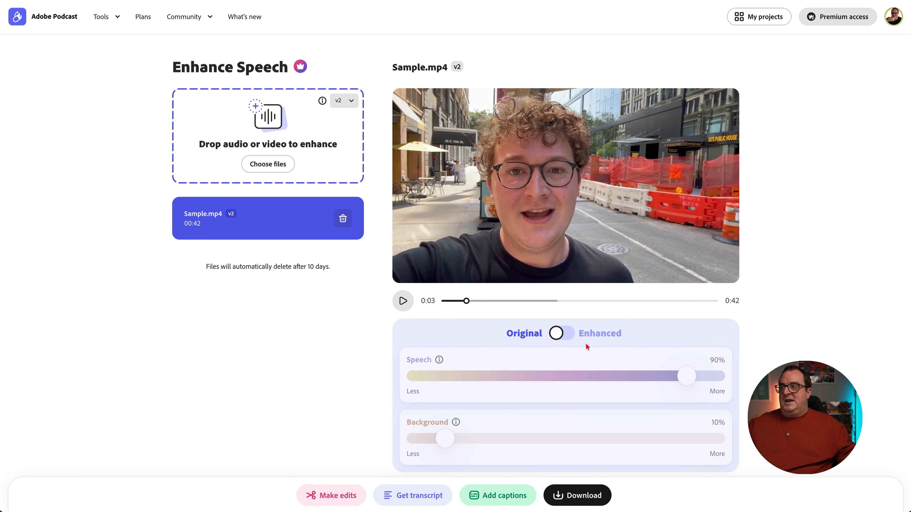
# - Switch Sample.mp4 to the enhanced audio and replay it from the beginning for about 4 seconds
pyautogui.click(563, 334)
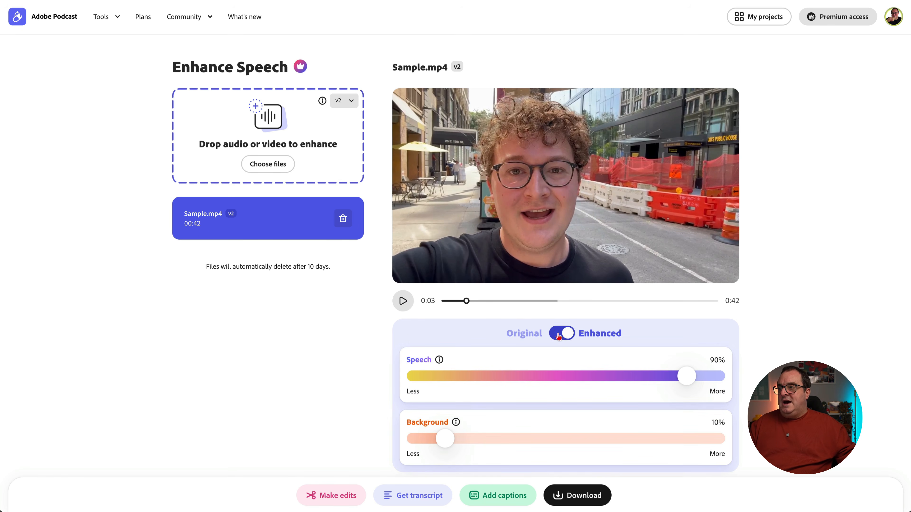
pyautogui.moveTo(465, 302); pyautogui.dragTo(441, 301)
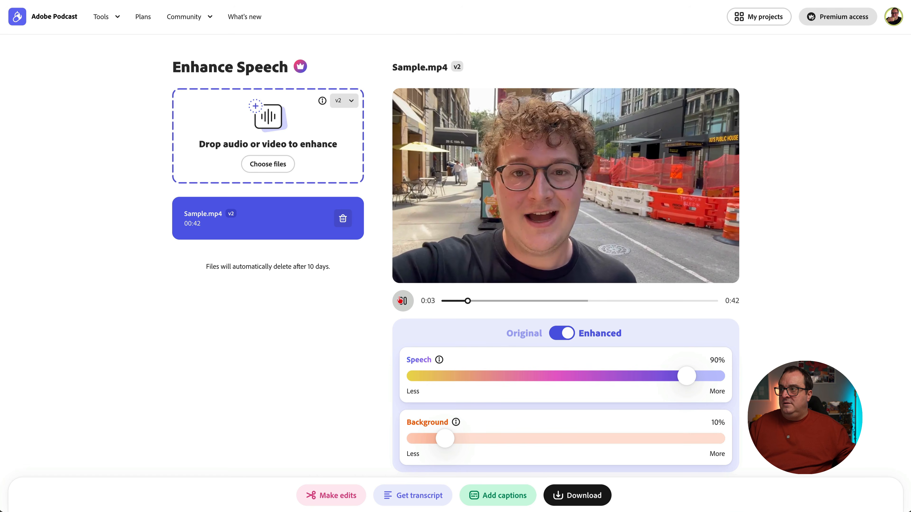
pyautogui.click(400, 300)
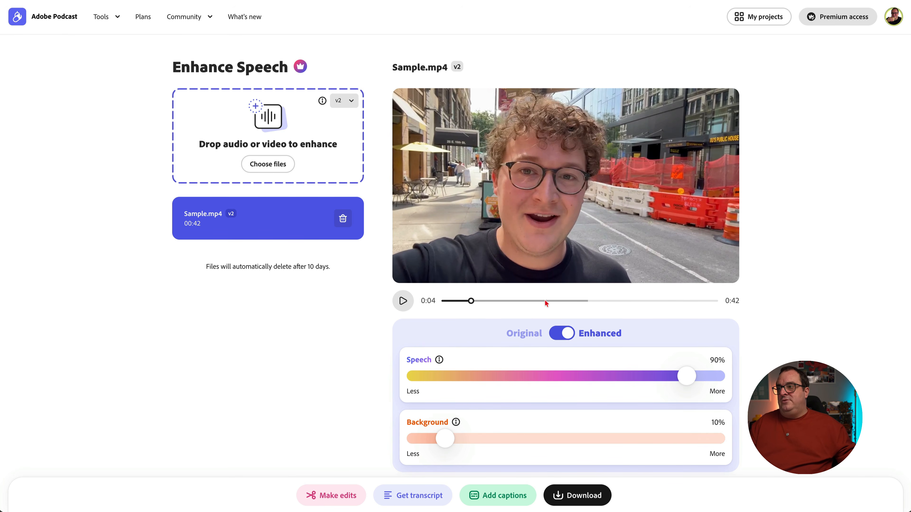
# - Skip forward through the enhanced sample video in stages to 0:30
pyautogui.click(553, 301)
pyautogui.click(574, 302)
pyautogui.click(584, 302)
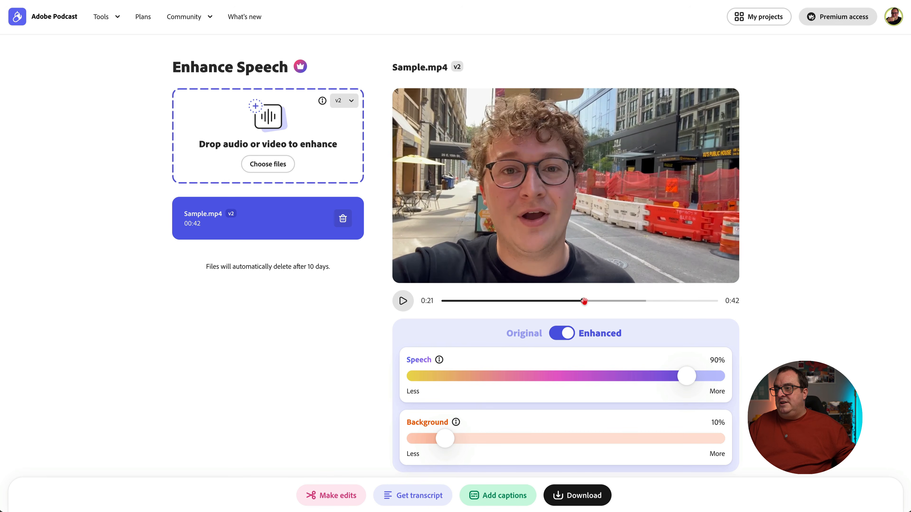
pyautogui.click(603, 301)
pyautogui.click(627, 301)
pyautogui.click(641, 301)
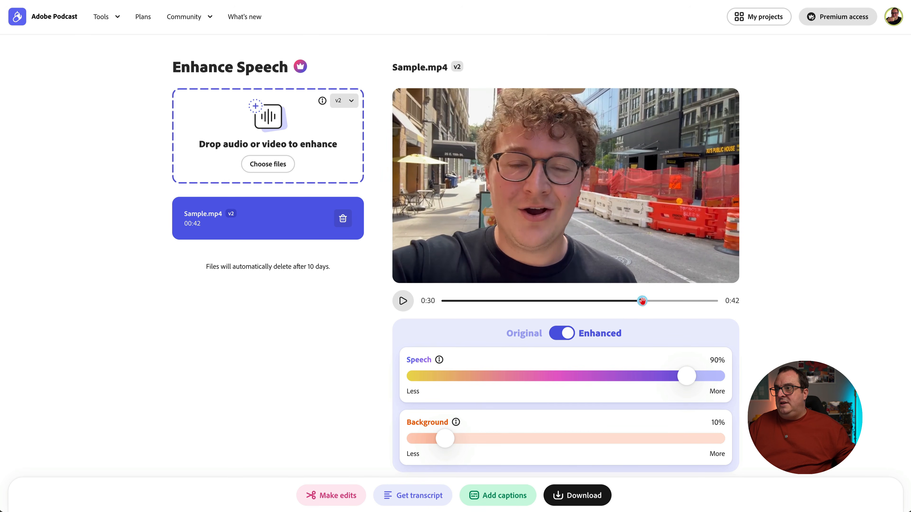
# - Move the sample video to 0:33, switch it to the original audio and play a short stretch
pyautogui.click(662, 301)
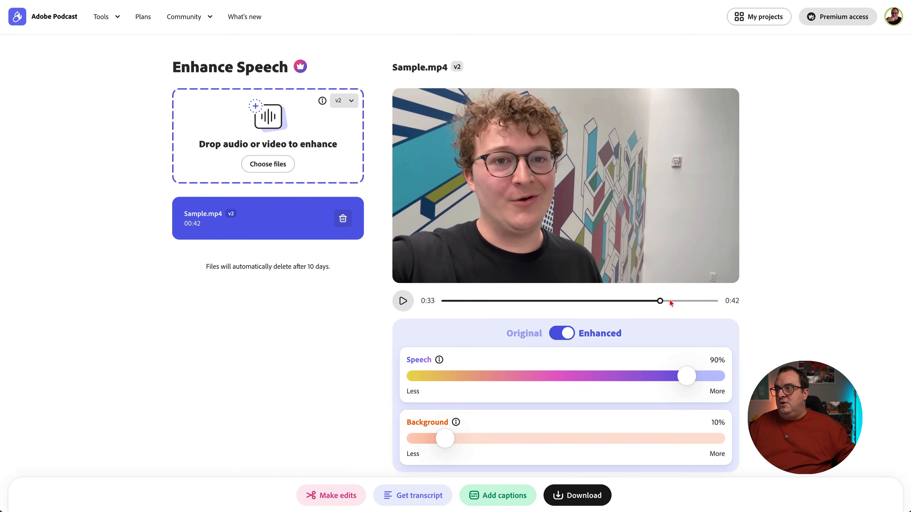
pyautogui.click(561, 333)
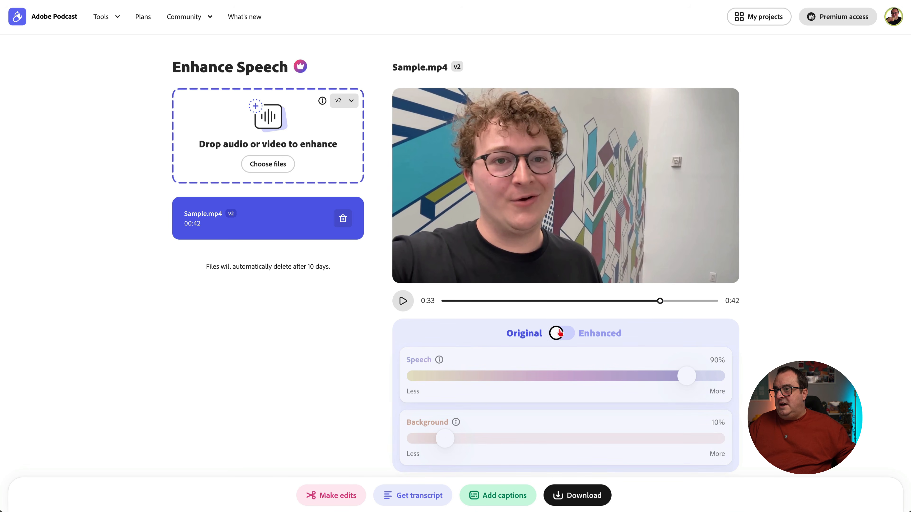
pyautogui.click(406, 303)
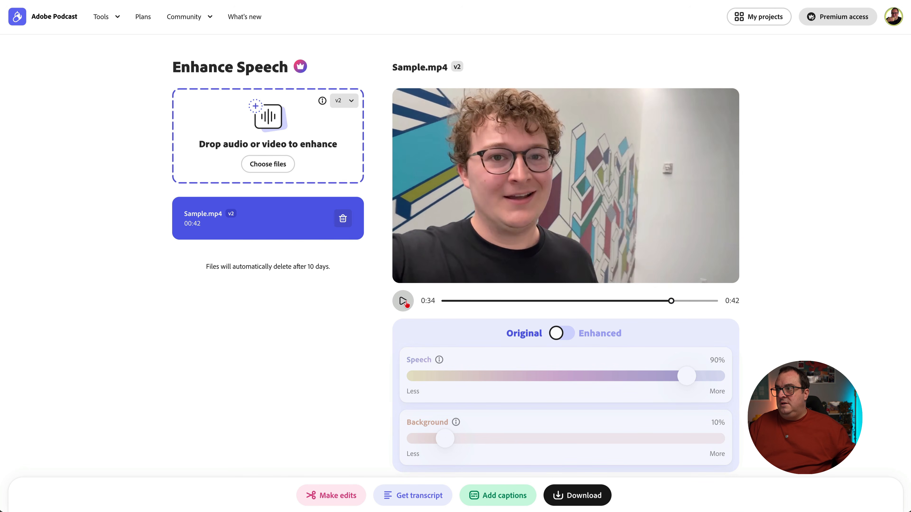
# - Return the sample video to 0:33, switch to the enhanced audio and play the same passage
pyautogui.click(665, 301)
pyautogui.click(561, 333)
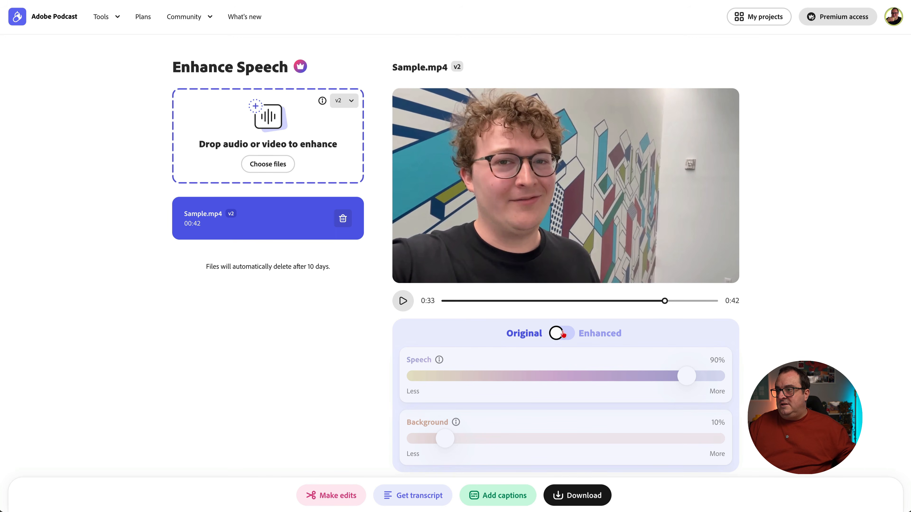
pyautogui.click(402, 301)
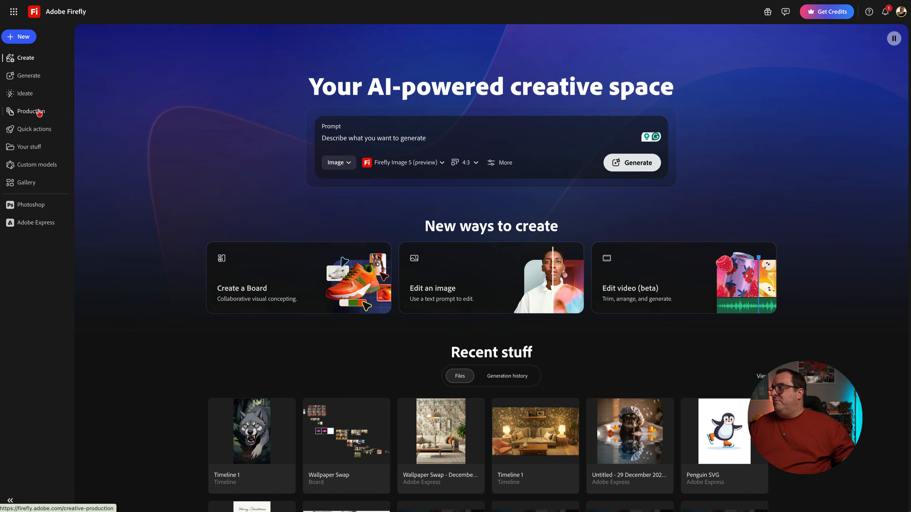
# - In Firefly's Creative Production, open Remove backgrounds, show its cloud storage upload options and leave the tool
pyautogui.click(39, 112)
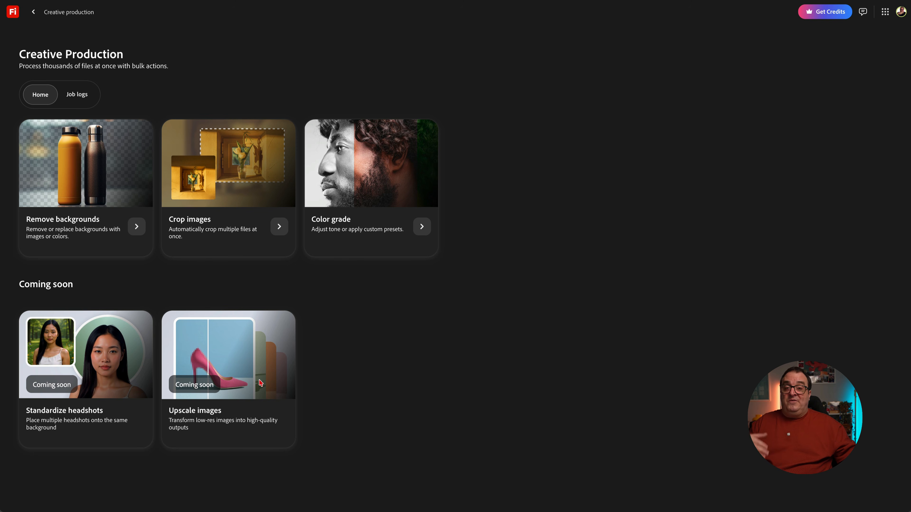
pyautogui.click(98, 191)
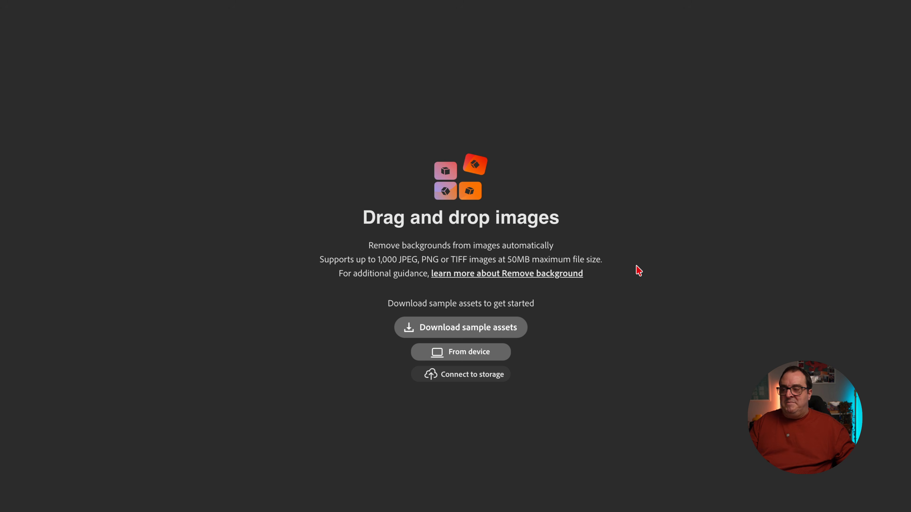
pyautogui.click(465, 382)
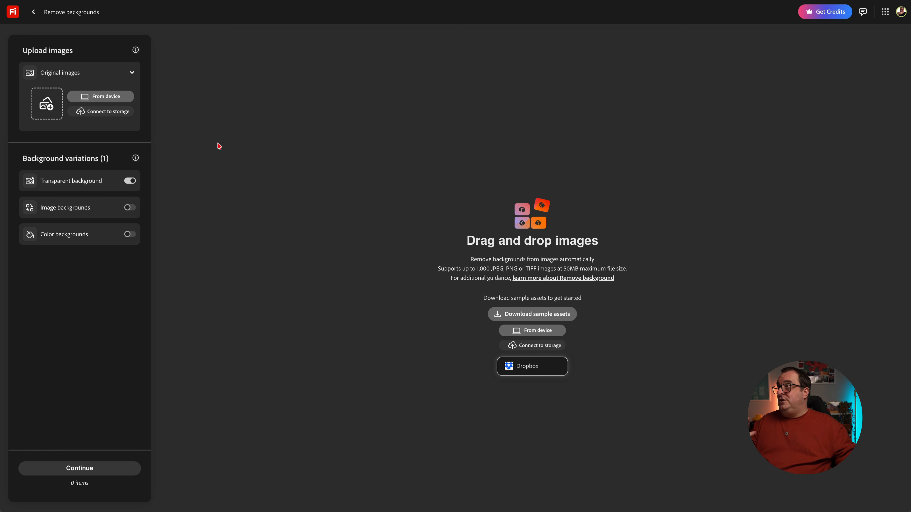
pyautogui.click(33, 12)
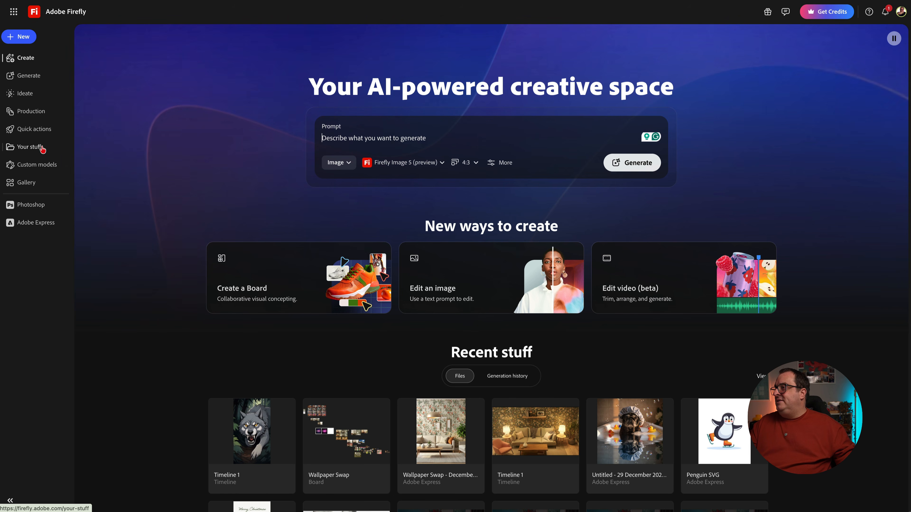
# - Browse Firefly's one-step quick actions and launch the featured Clip Maker
pyautogui.click(49, 132)
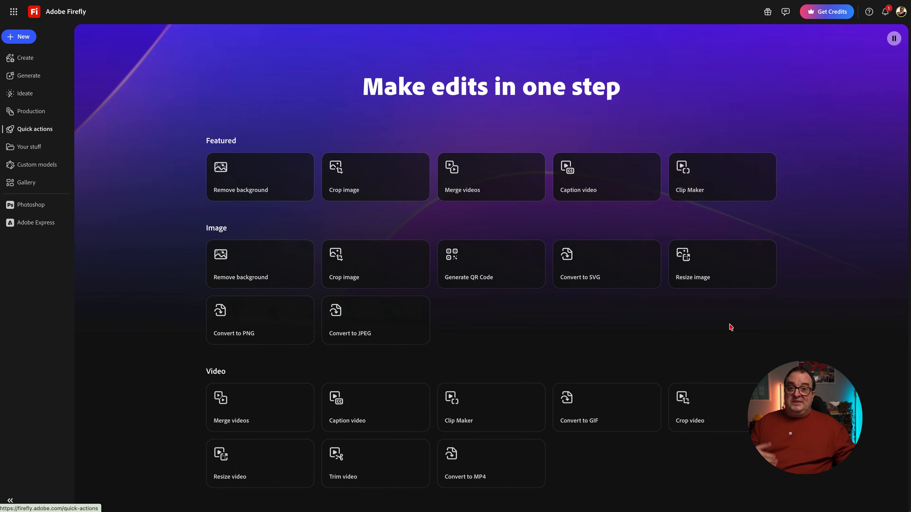
pyautogui.scroll(-1, 730, 326)
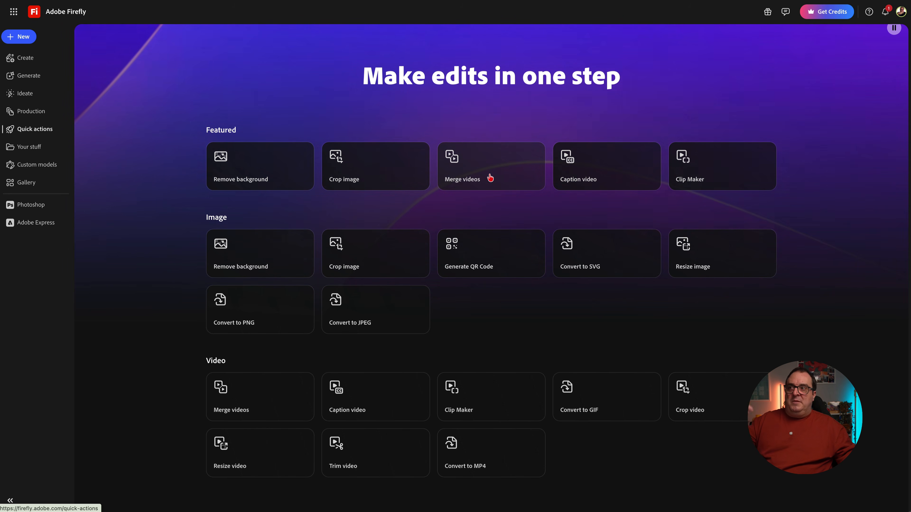
pyautogui.click(729, 175)
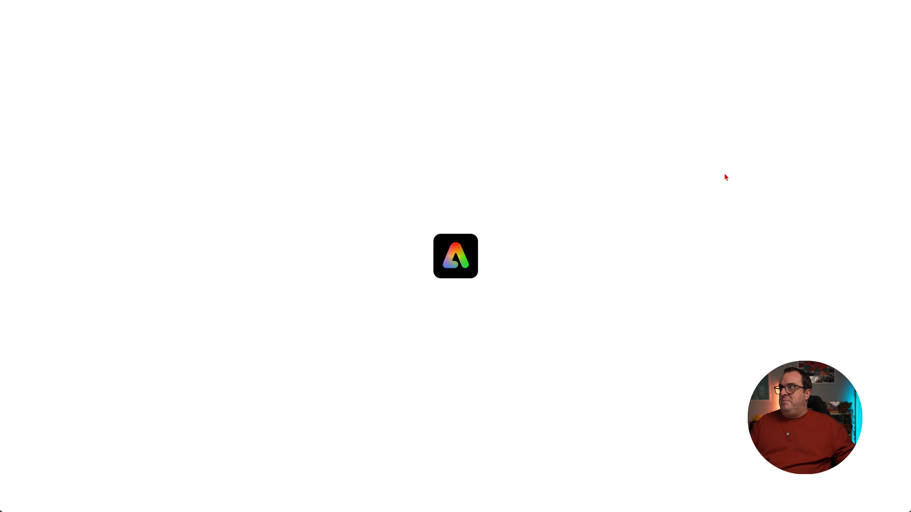